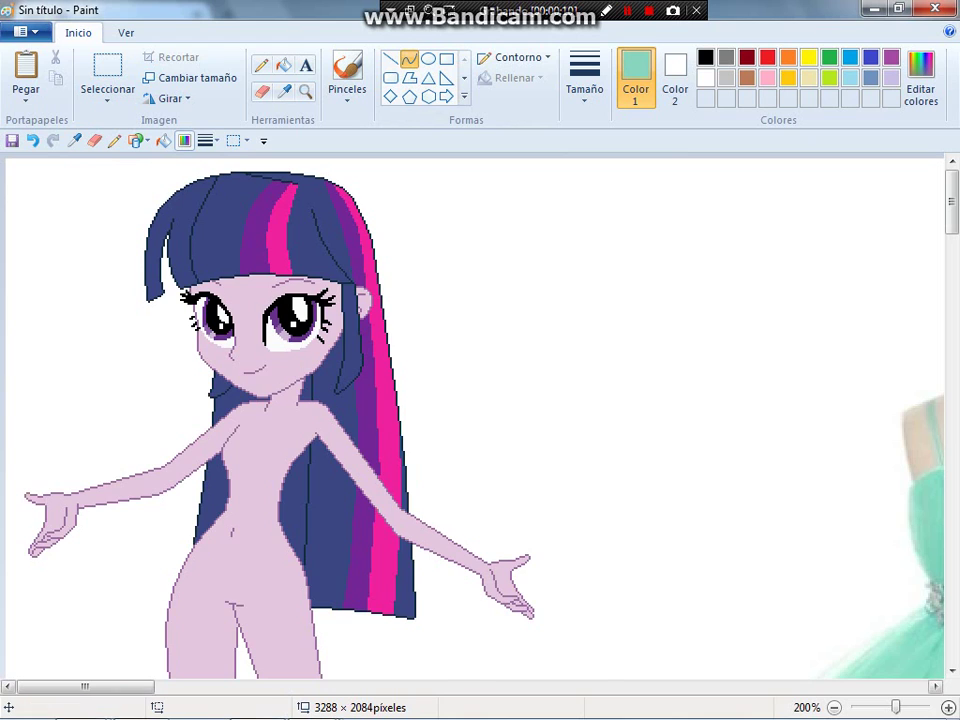
- Draw a curved green neckline across the chest of the character, from armpit to armpit
click(948, 707)
click(952, 670)
scroll(660, 500, down, 3)
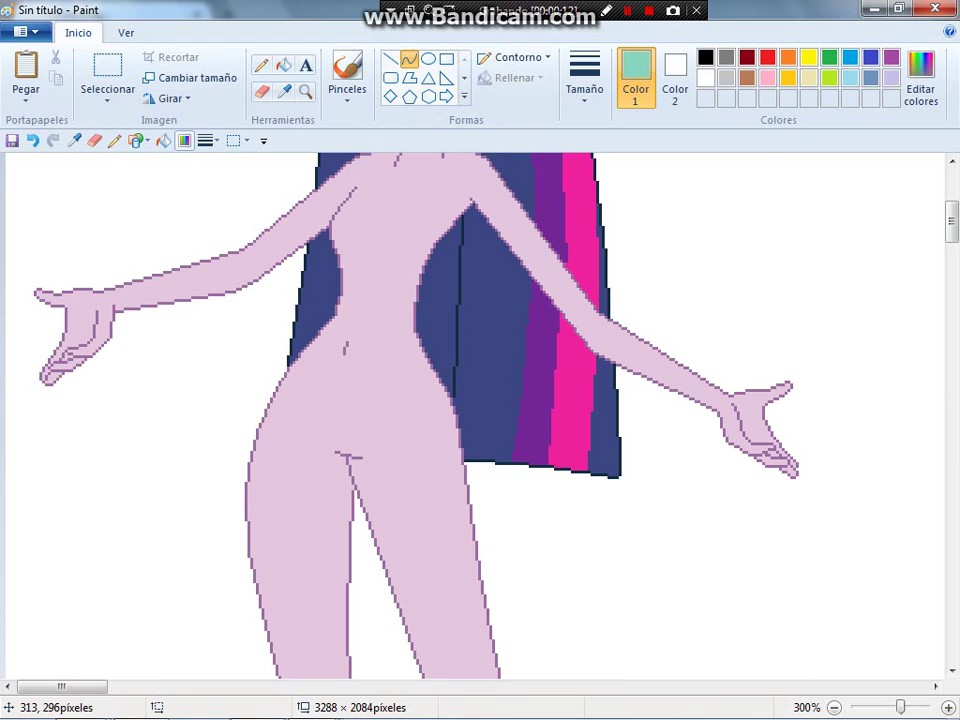
scroll(130, 158, up, 3)
mouse_move(468, 367)
mouse_down()
mouse_move(600, 376)
mouse_move(628, 389)
mouse_move(550, 350)
mouse_up()
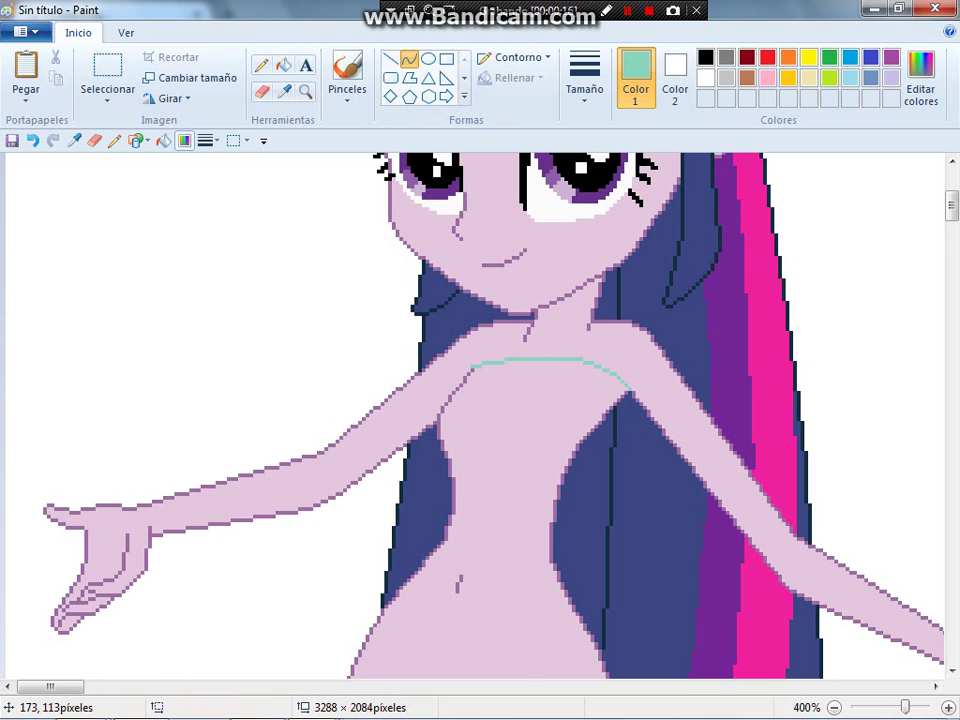
scroll(431, 361, down, 3)
scroll(360, 170, up, 2)
drag(348, 190, 336, 262)
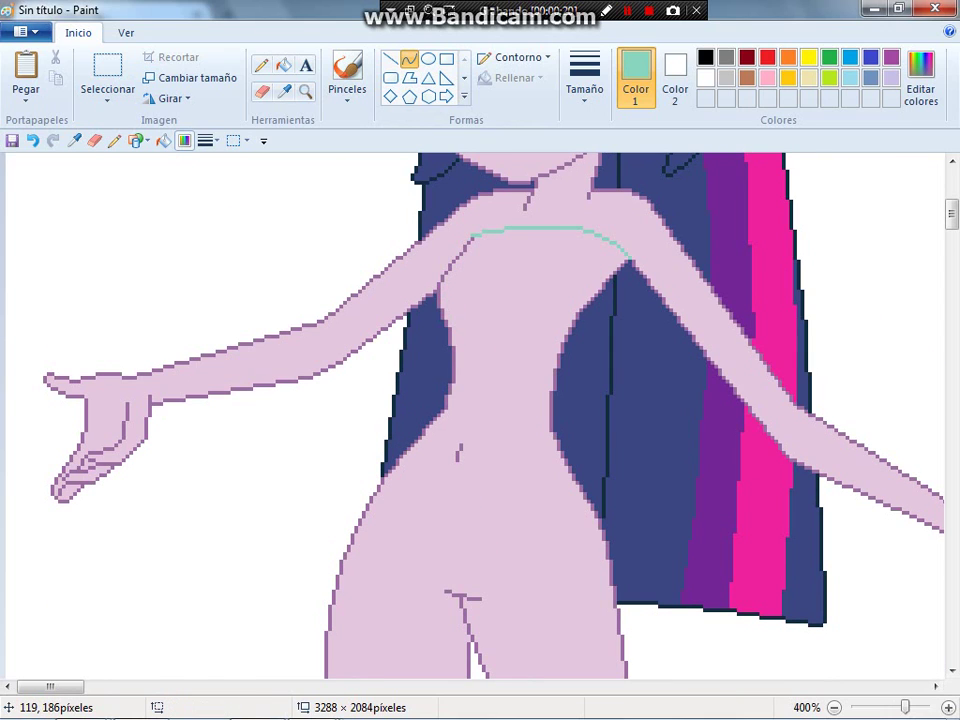
drag(449, 381, 556, 393)
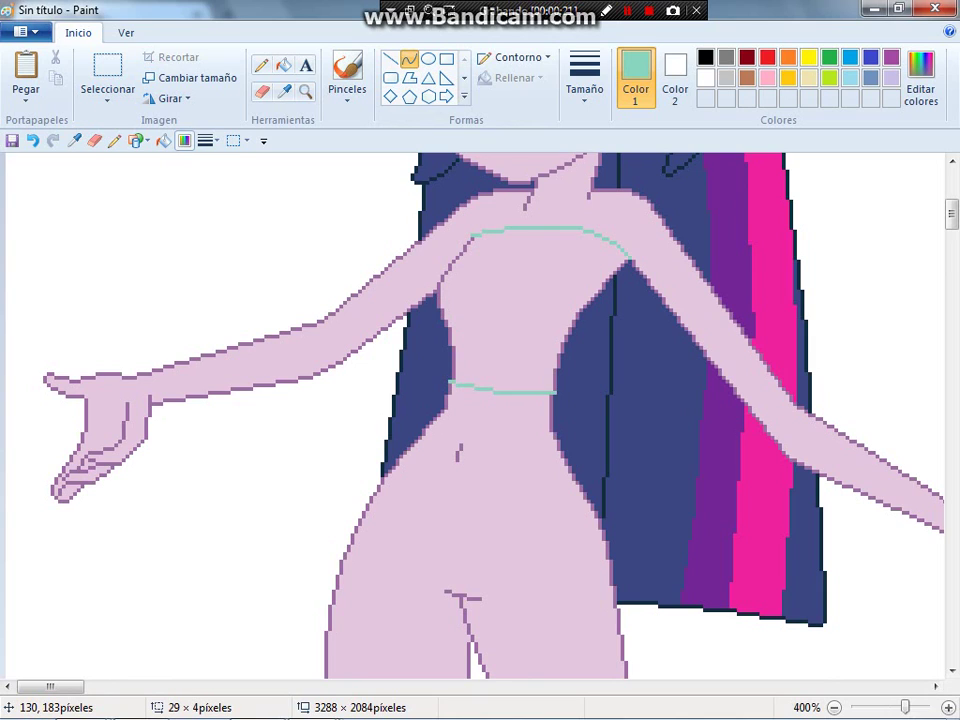
key(ctrl+z)
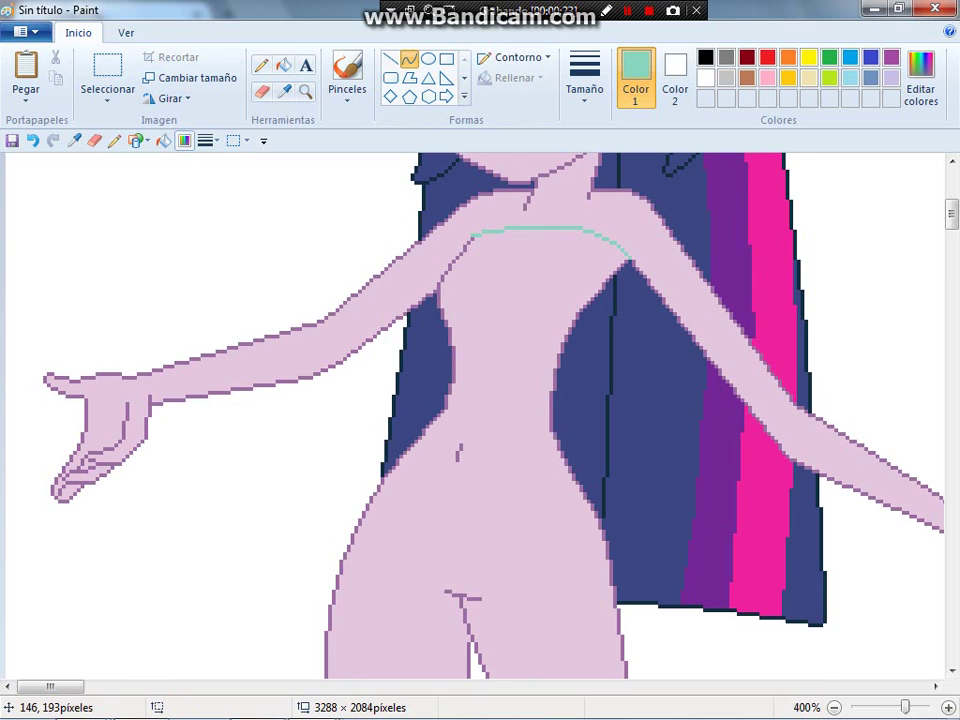
- Draw the green outline of a flared skirt with curved sides from the waist and a curved hem across the thighs
scroll(553, 293, down, 3)
drag(553, 293, 694, 608)
drag(611, 440, 636, 422)
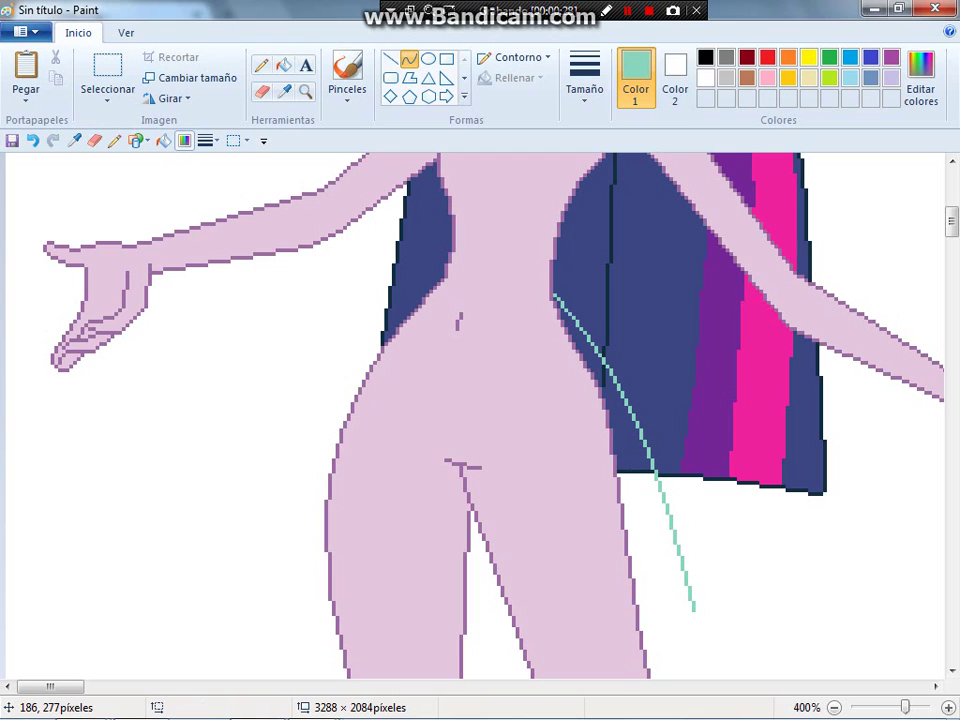
drag(694, 607, 331, 367)
click(555, 668)
scroll(390, 256, up, 3)
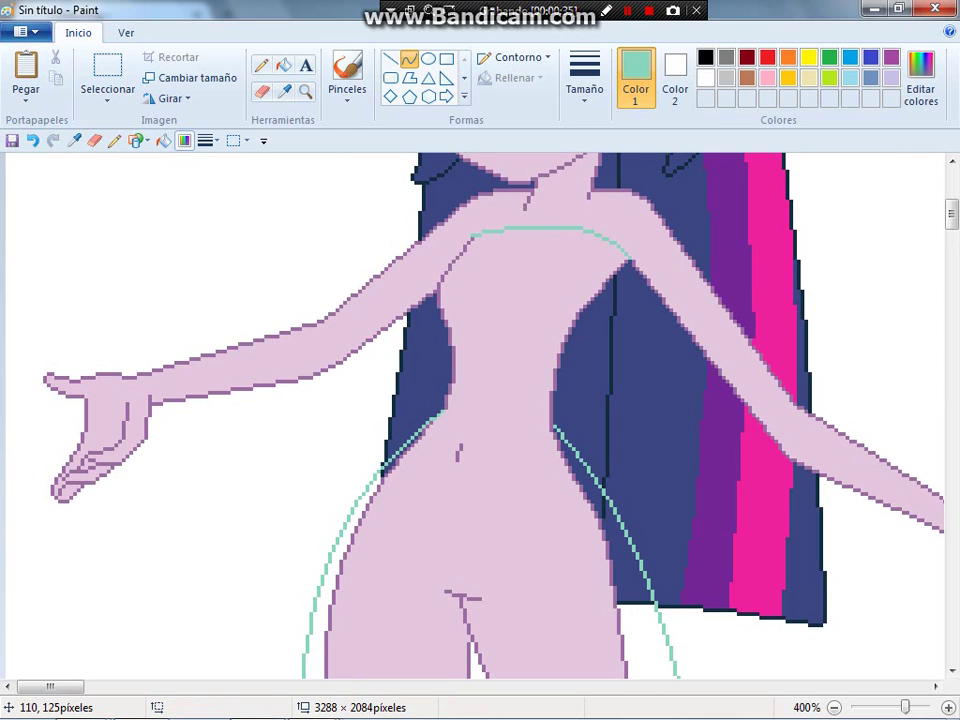
- Recolour the purple outline along both sides of the torso to the dress outline's green by erasing with the sampled colours
click(284, 90)
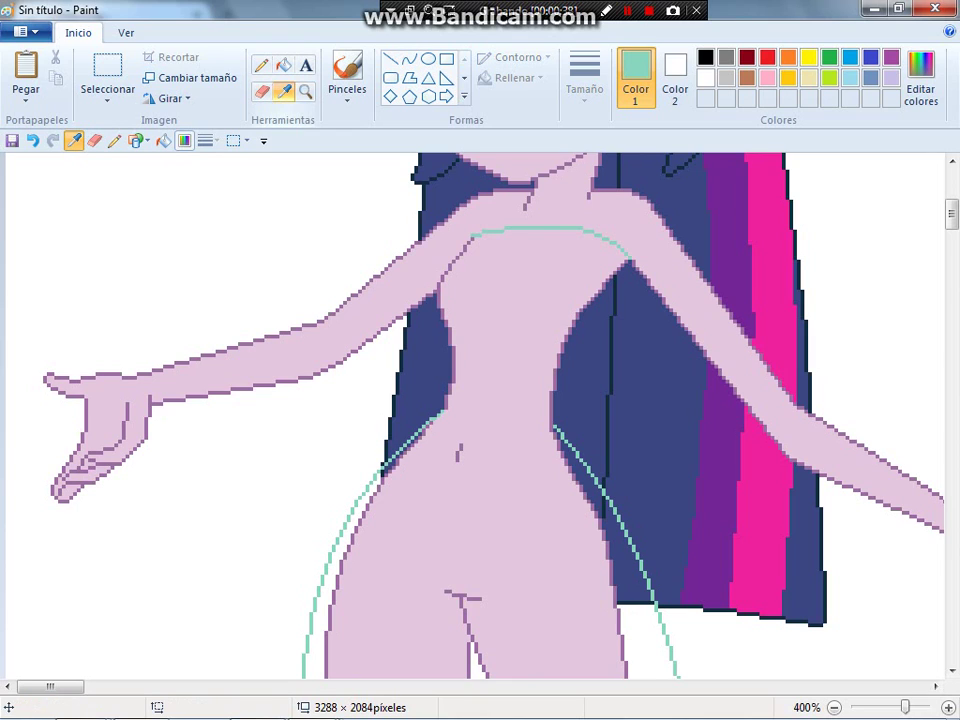
right_click(441, 300)
click(390, 320)
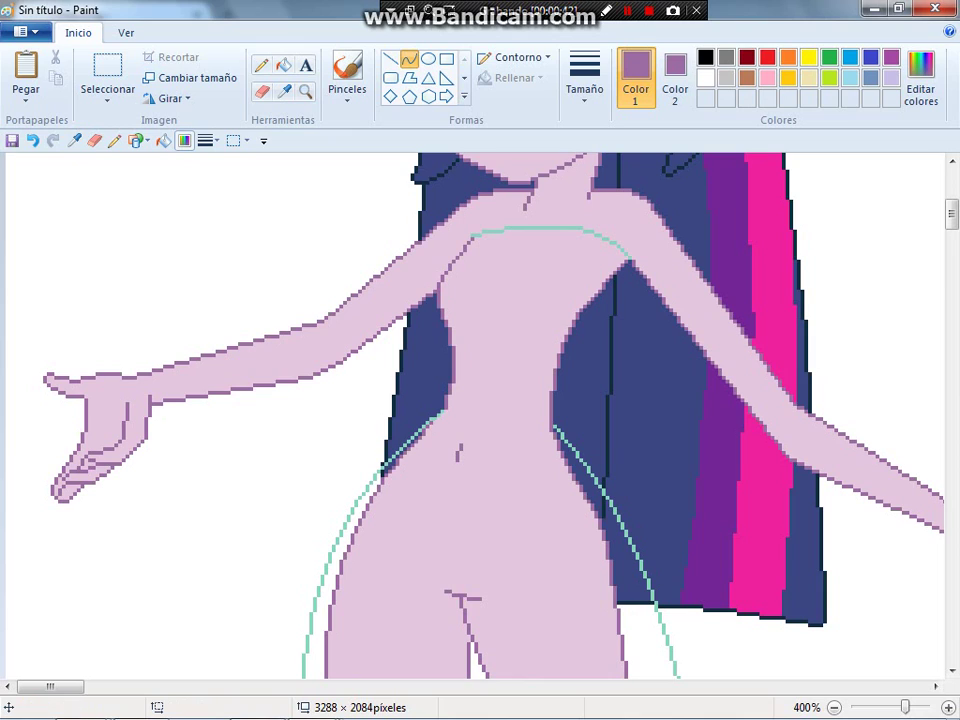
click(262, 90)
click(478, 248)
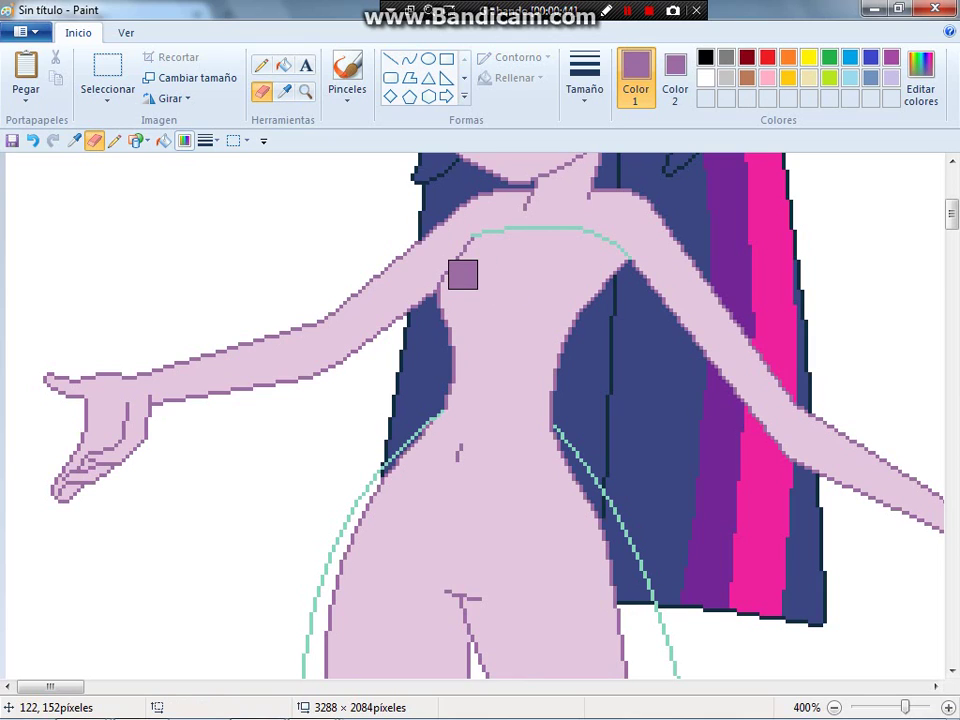
click(283, 90)
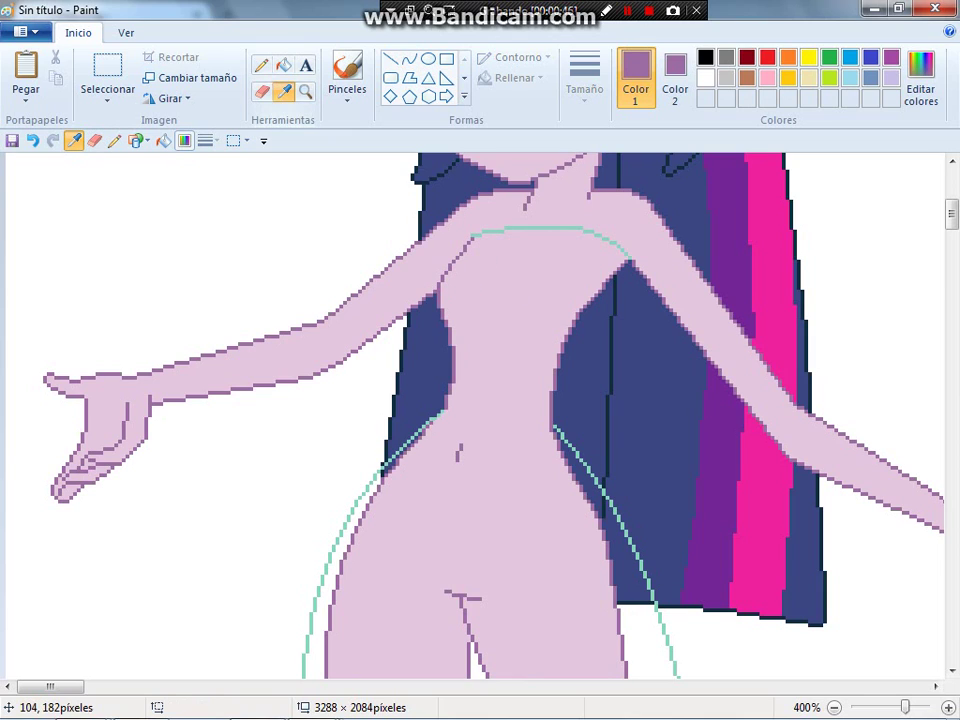
right_click(436, 424)
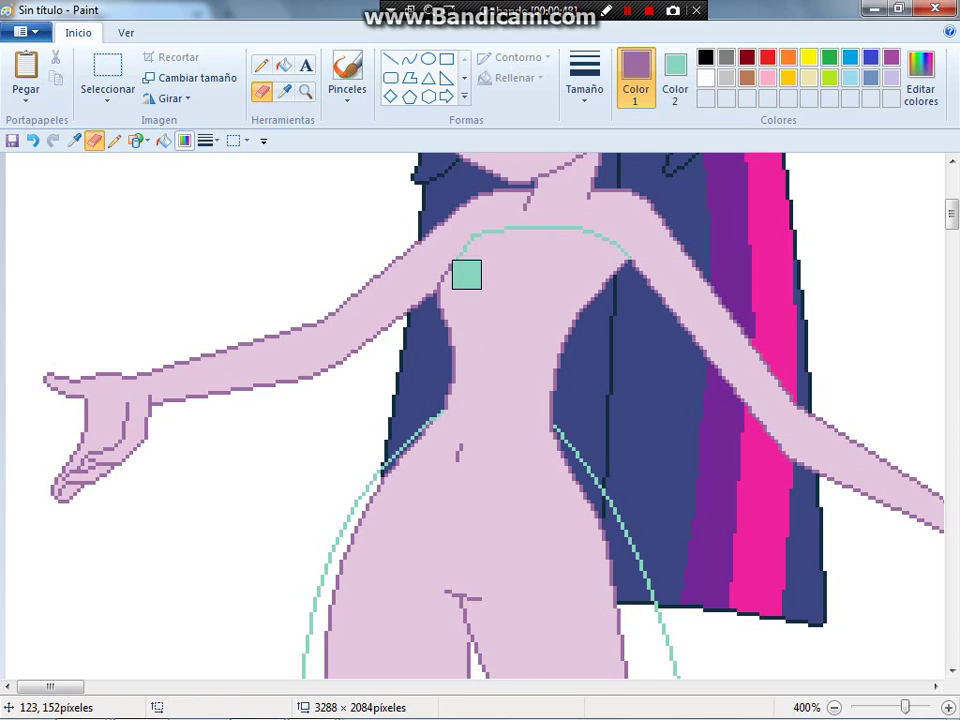
mouse_move(448, 282)
mouse_down()
mouse_move(447, 406)
mouse_move(452, 268)
mouse_up()
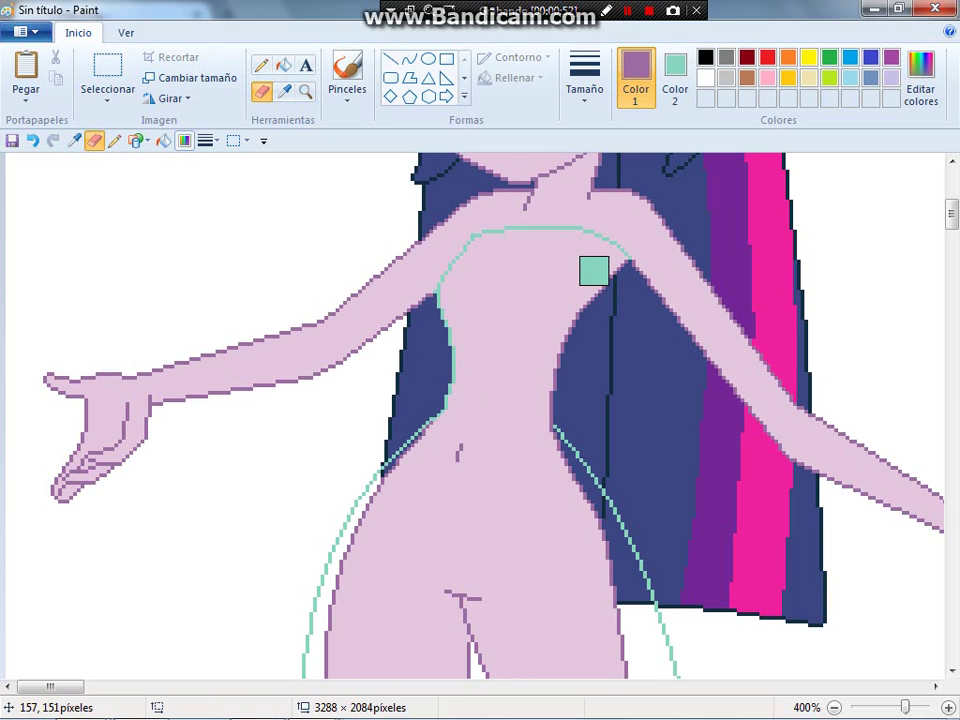
drag(613, 274, 552, 409)
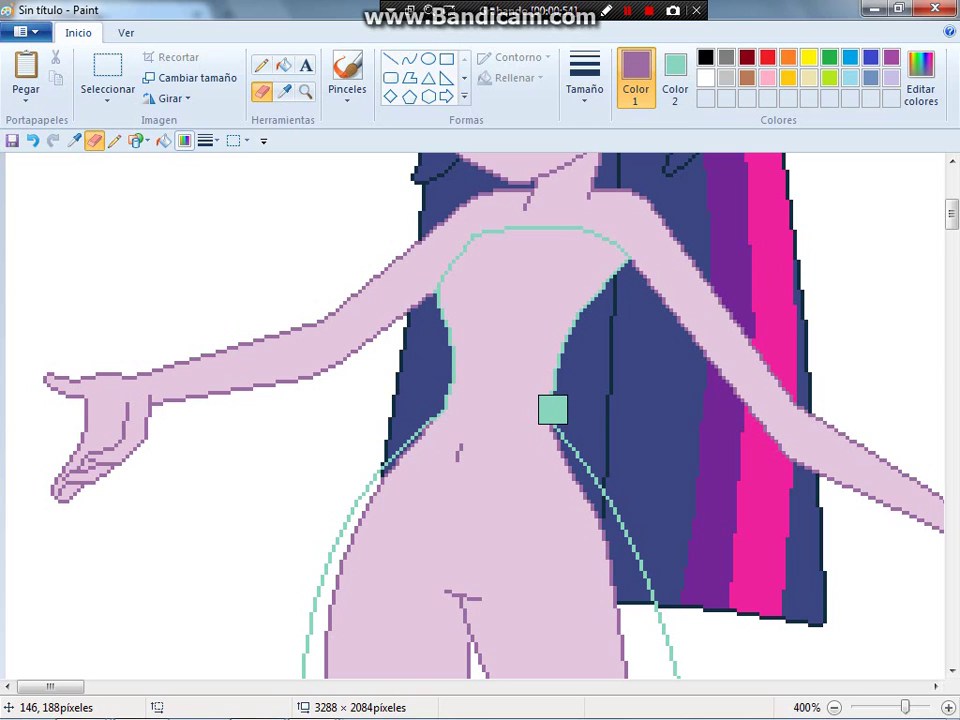
- Fill the skin area inside the dress outline with the purple of the body outline
scroll(552, 409, down, 3)
click(284, 65)
click(436, 257)
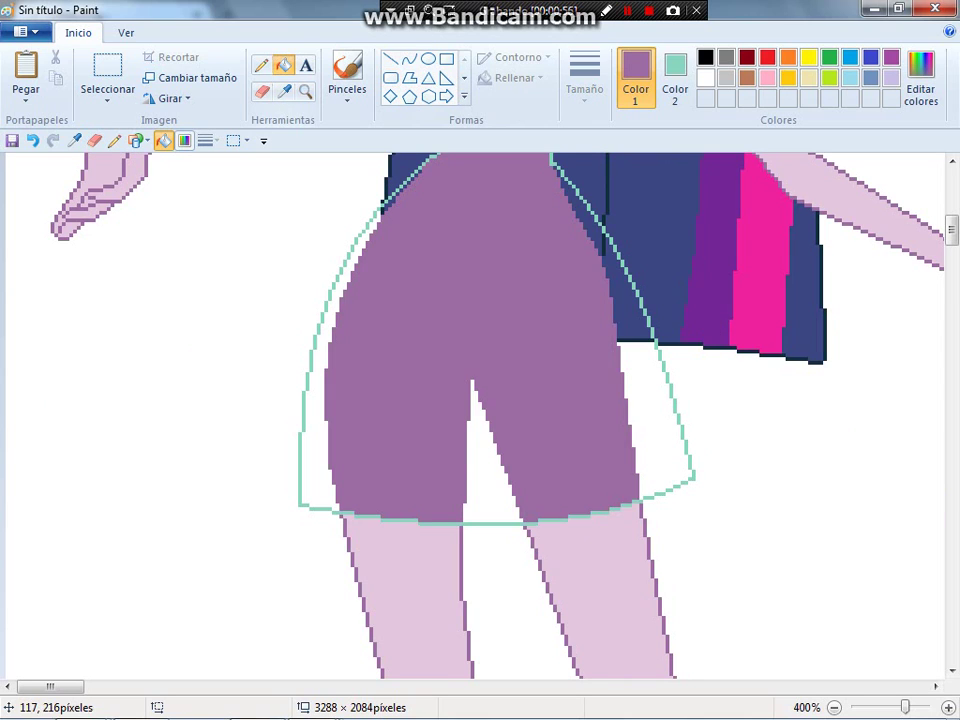
scroll(480, 415, up, 3)
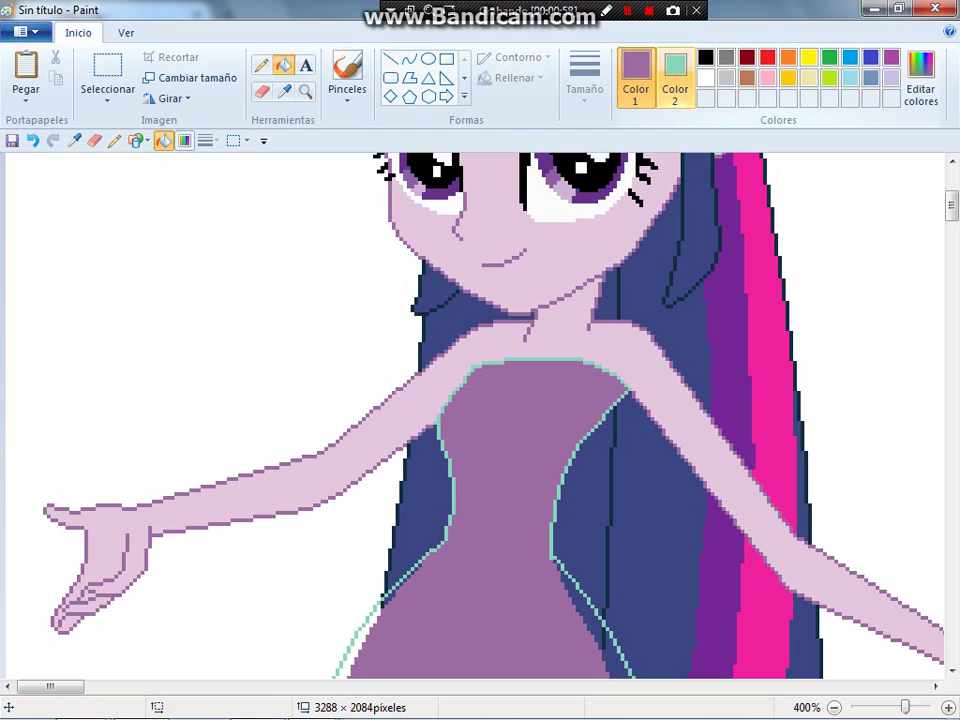
- Sample the dark navy of the hair outline and fill the purple dress area with it
click(636, 78)
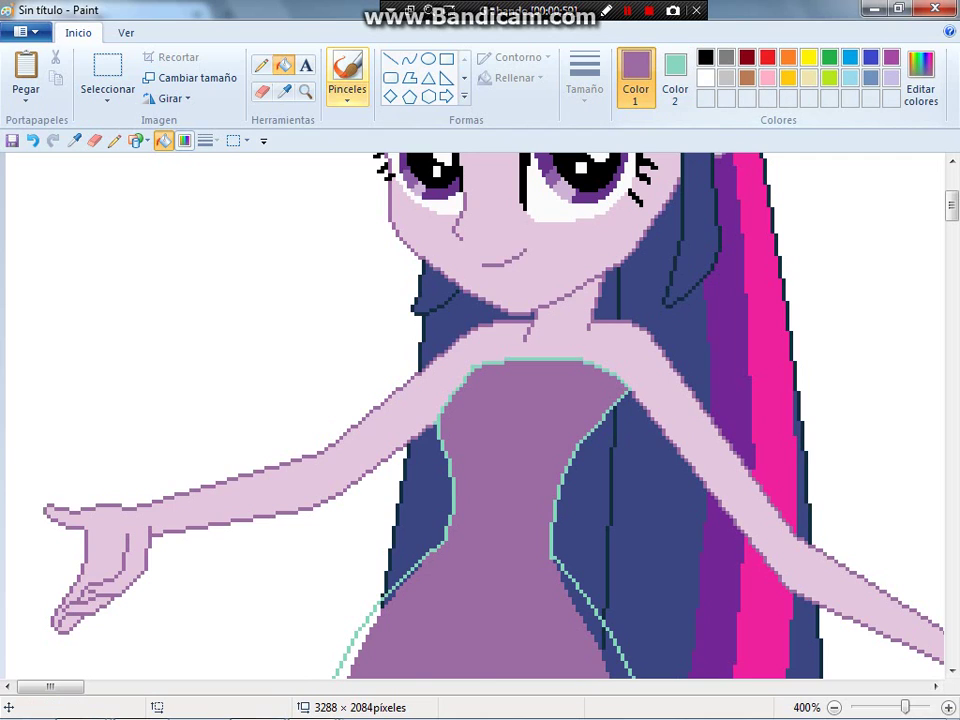
click(284, 90)
scroll(330, 352, down, 3)
click(410, 214)
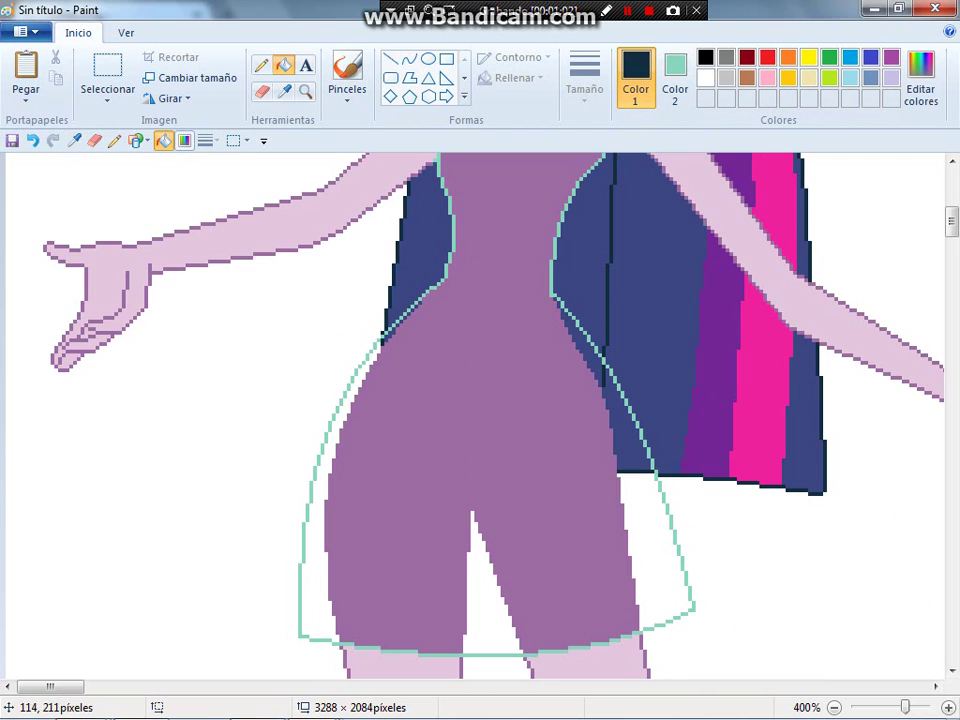
click(480, 400)
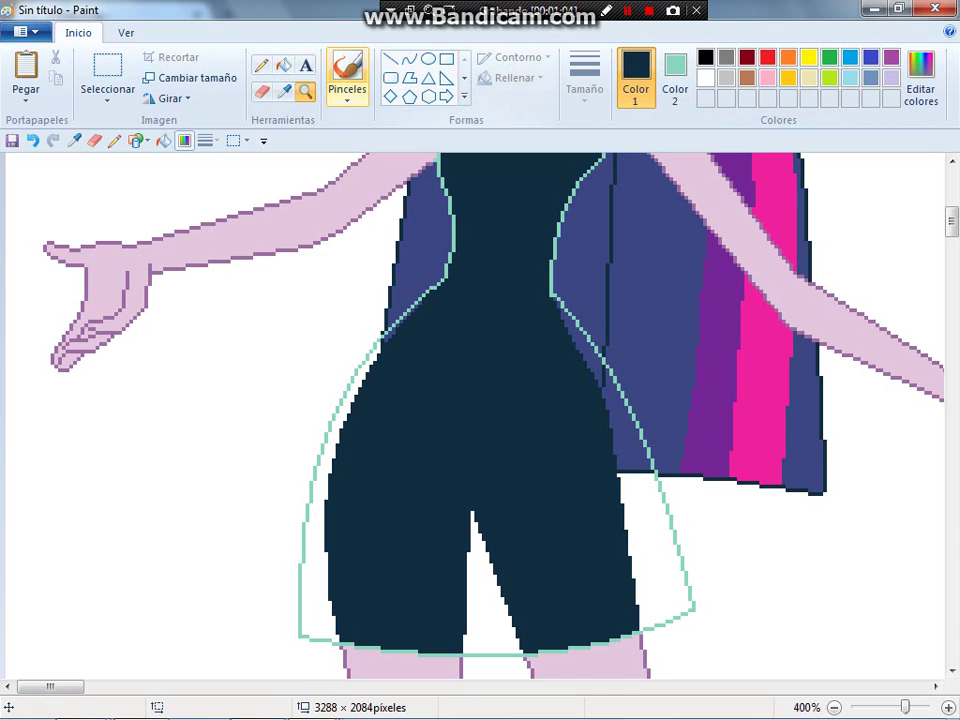
- Sample the blue of the hair and fill the dark navy dress area with it
click(261, 64)
click(284, 90)
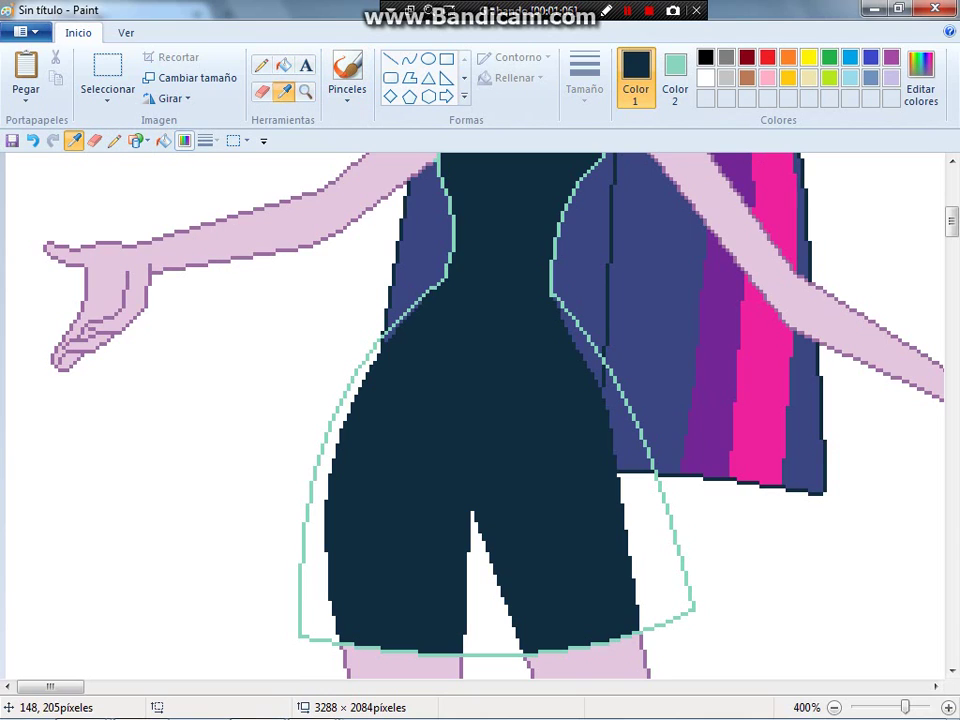
right_click(480, 200)
click(284, 90)
click(428, 288)
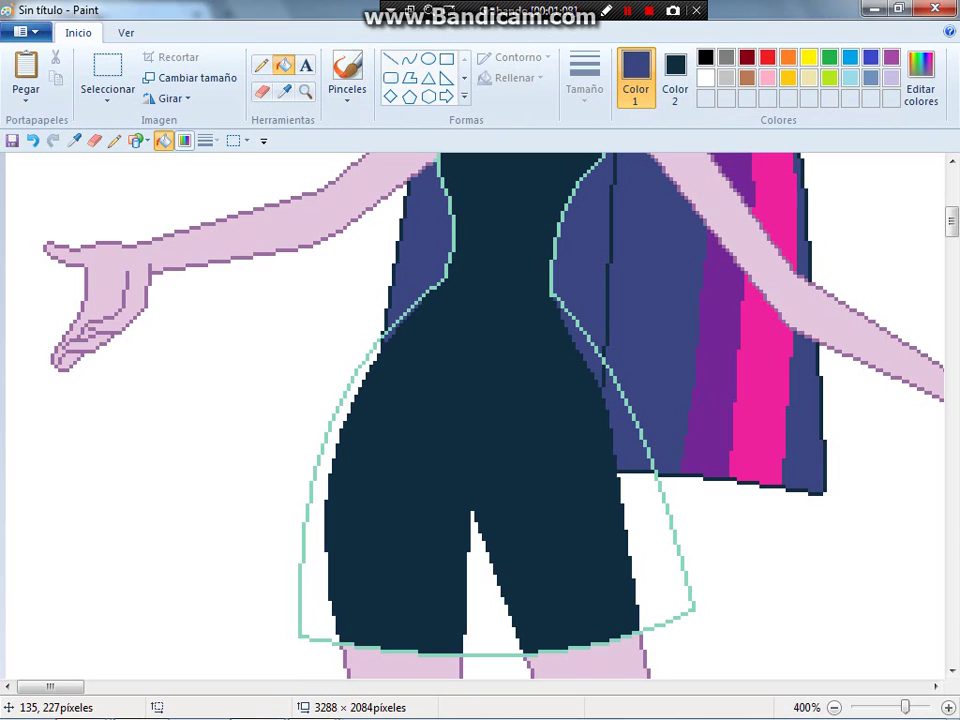
click(456, 400)
key(ctrl+z)
key(ctrl+y)
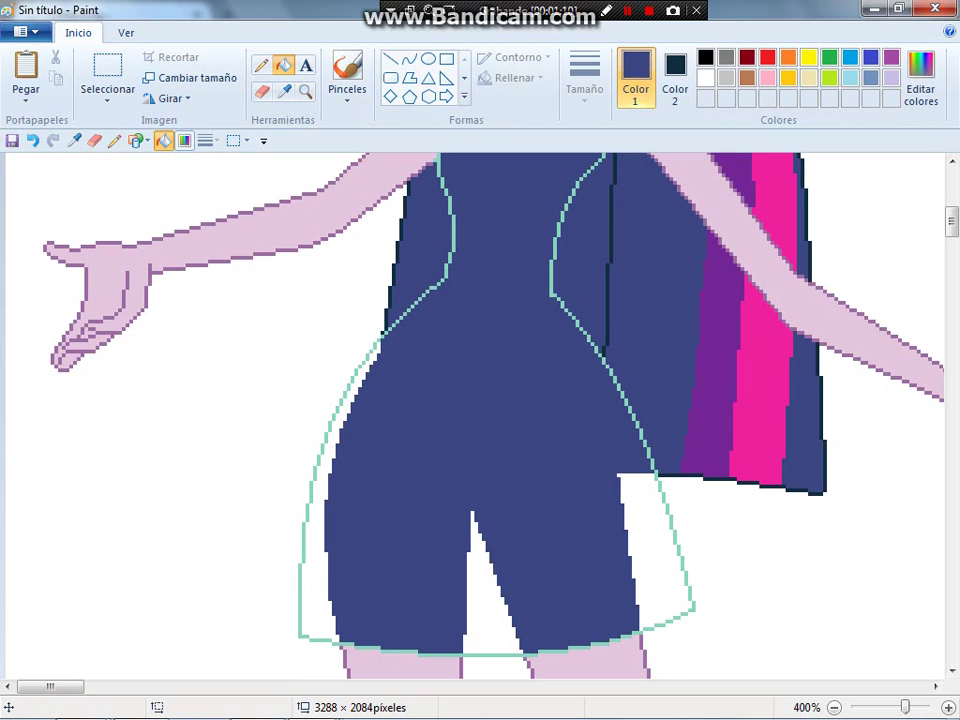
- Set Color 2 to white and fill the blue dress area with it
click(675, 77)
click(705, 78)
right_click(456, 400)
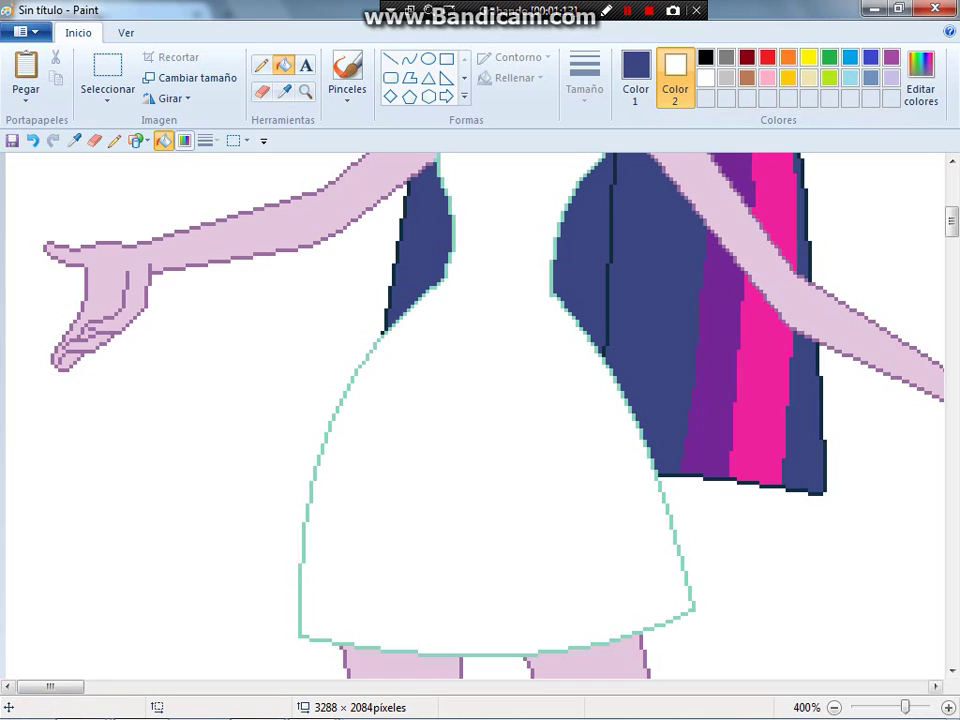
- Sample the green of the reference dress photo's bodice and fill the white dress area with it
drag(49, 686, 145, 686)
click(74, 140)
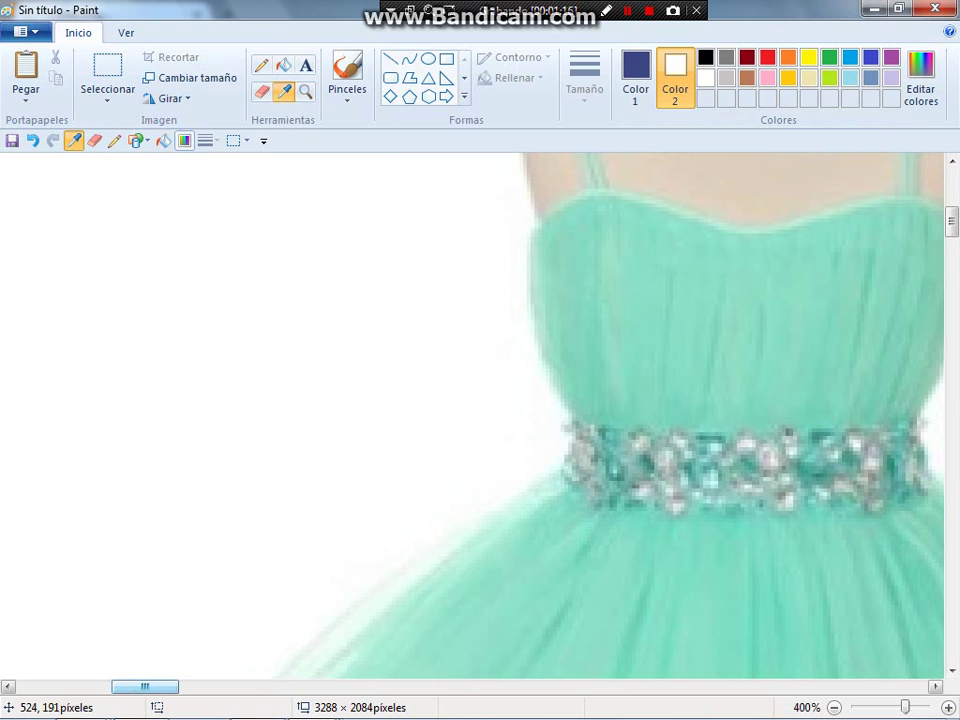
click(700, 300)
mouse_move(145, 686)
mouse_down()
mouse_move(62, 686)
mouse_move(230, 686)
mouse_move(50, 686)
mouse_up()
click(300, 280)
scroll(300, 280, up, 3)
scroll(300, 275, down, 3)
scroll(285, 450, up, 3)
scroll(480, 415, down, 2)
scroll(20, 410, up, 3)
- Sample the darker green of the dress outline and draw curved glove edges across the left arm's thumb base, fingers and forearm
ctrl+scroll(20, 410, up, 2)
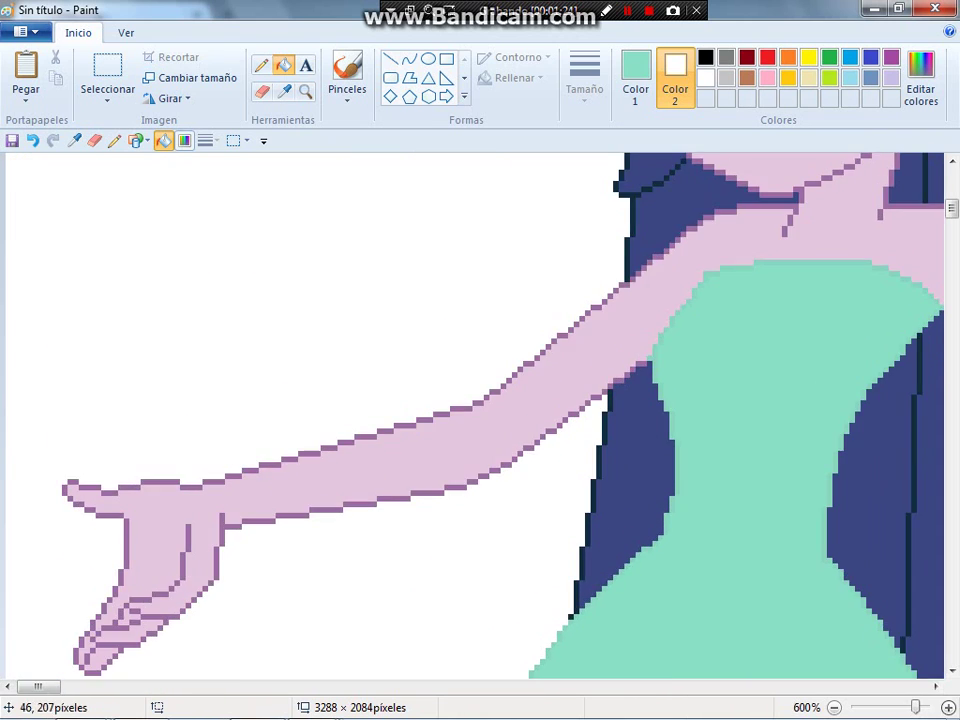
scroll(480, 415, right, 3)
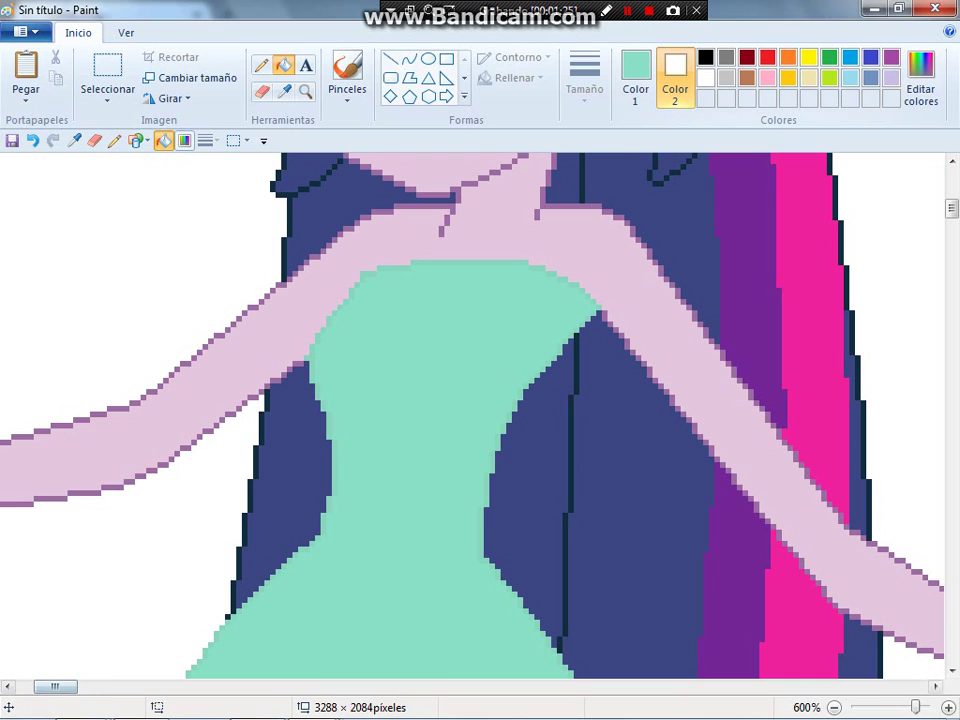
click(284, 89)
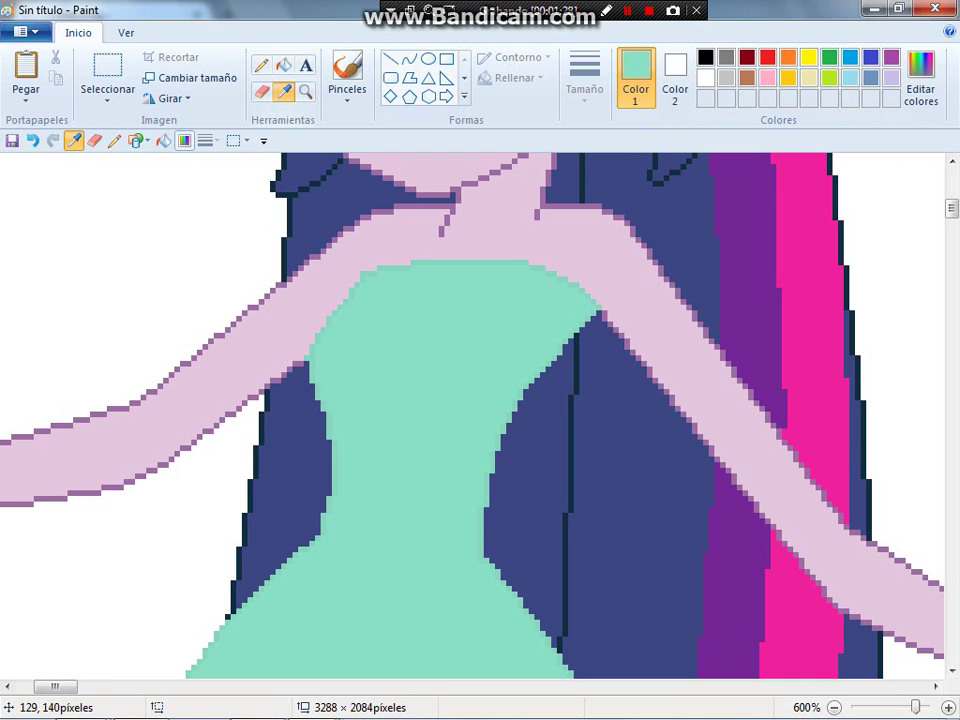
click(284, 65)
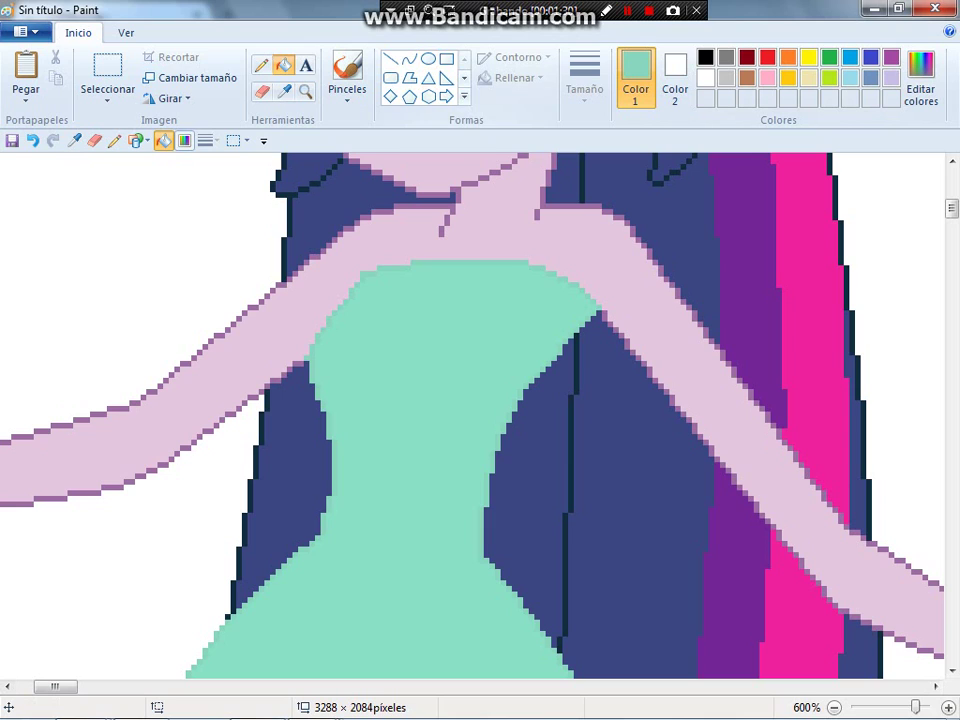
click(409, 59)
scroll(480, 415, left, 3)
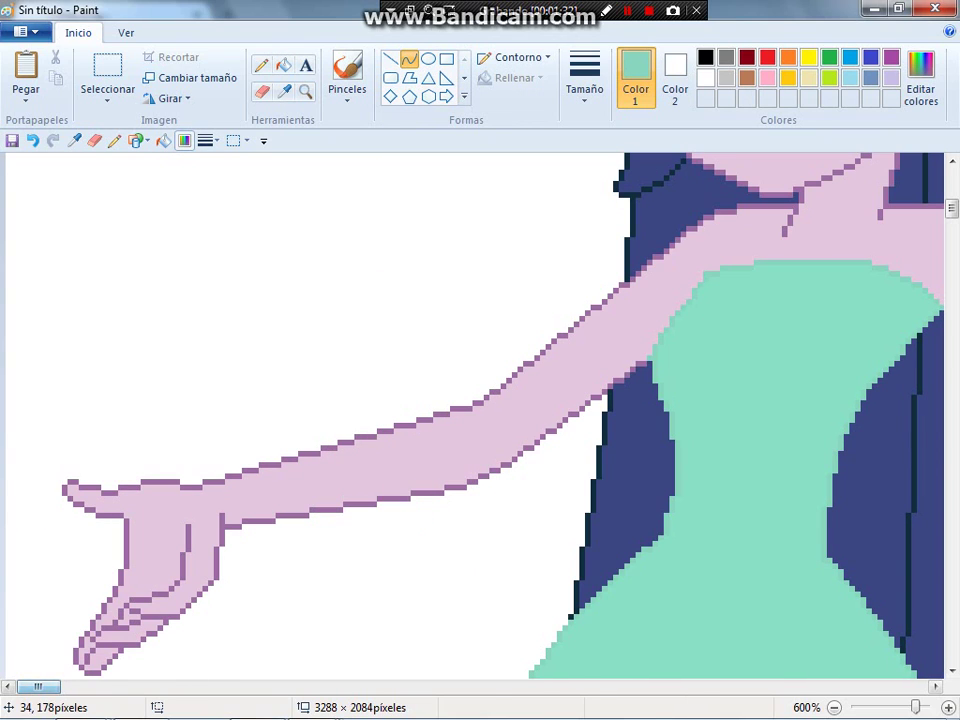
drag(142, 483, 118, 513)
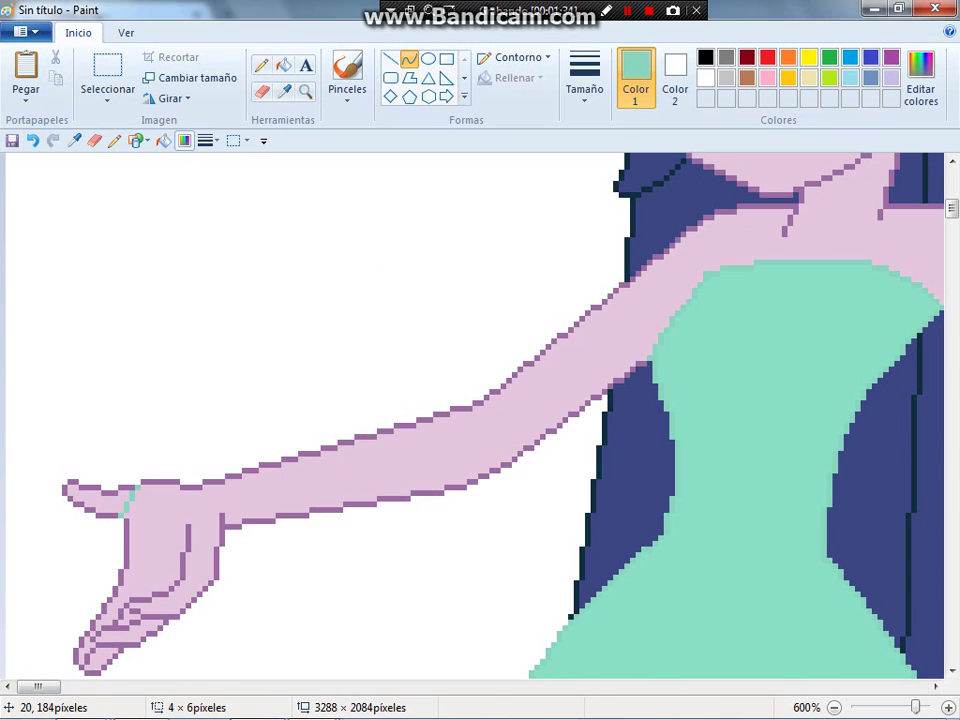
drag(118, 568, 142, 554)
click(135, 556)
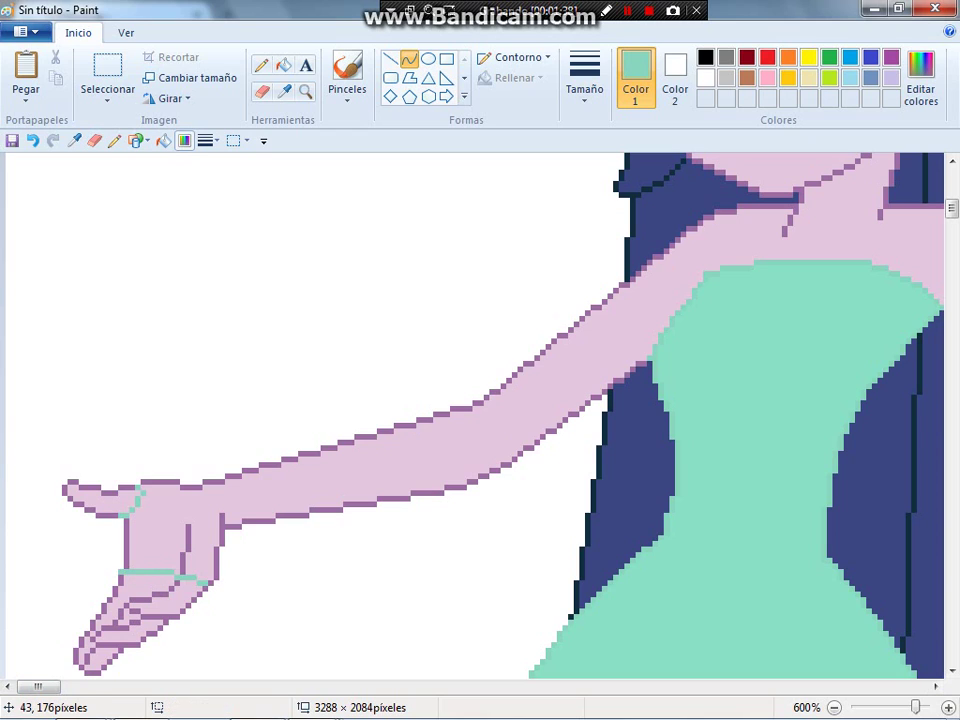
drag(436, 412, 464, 487)
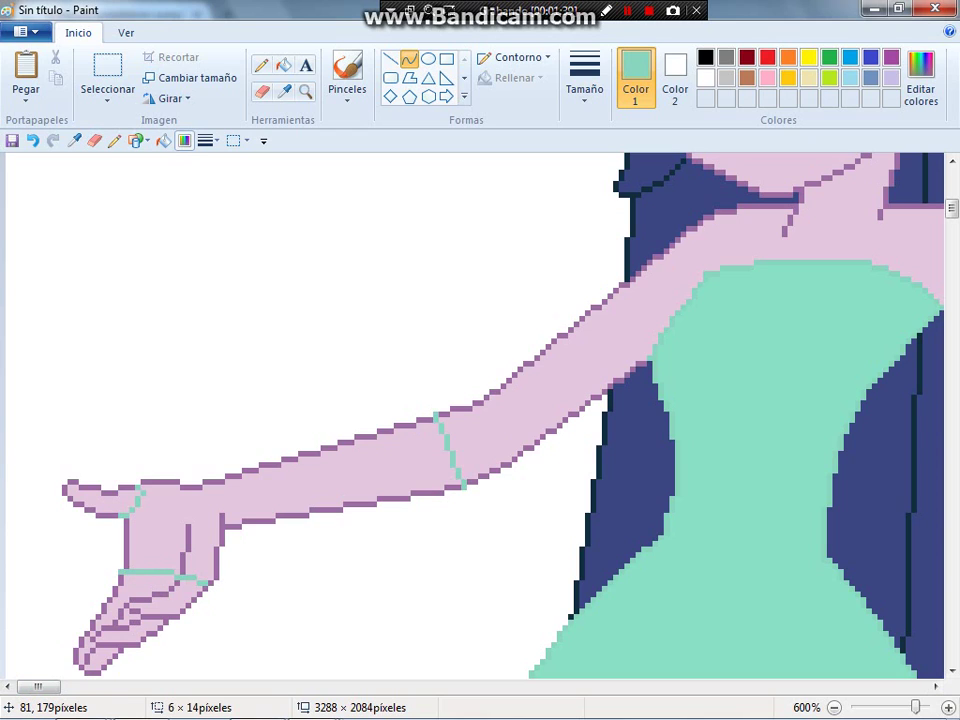
click(456, 430)
- Draw curved green glove edges across the right arm's fingers and forearm
scroll(475, 415, down, 3)
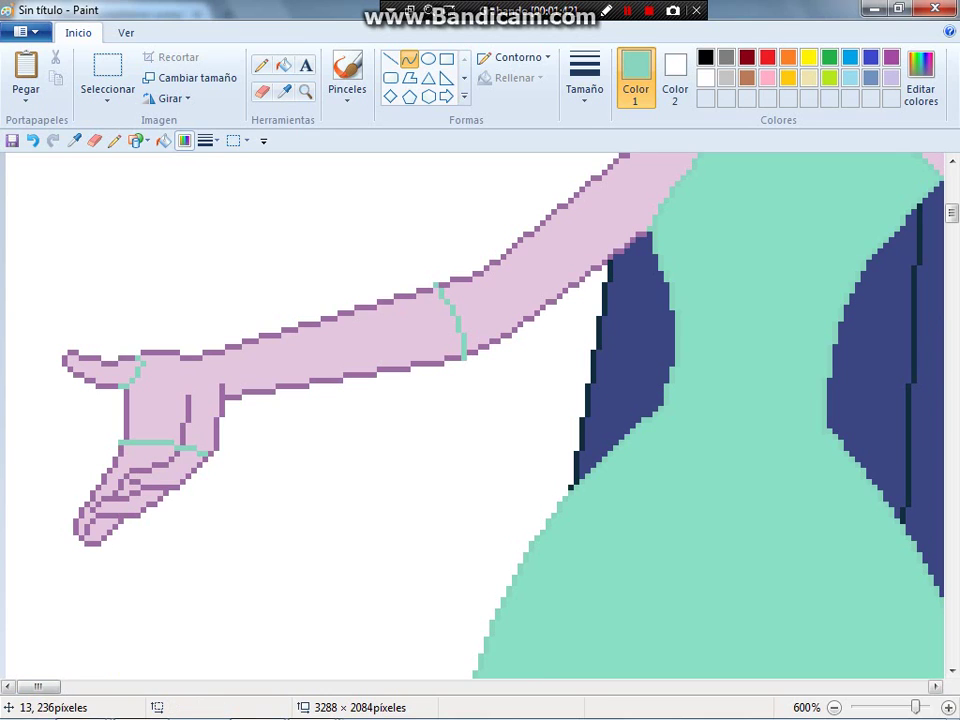
scroll(475, 415, right, 10)
scroll(475, 415, down, 3)
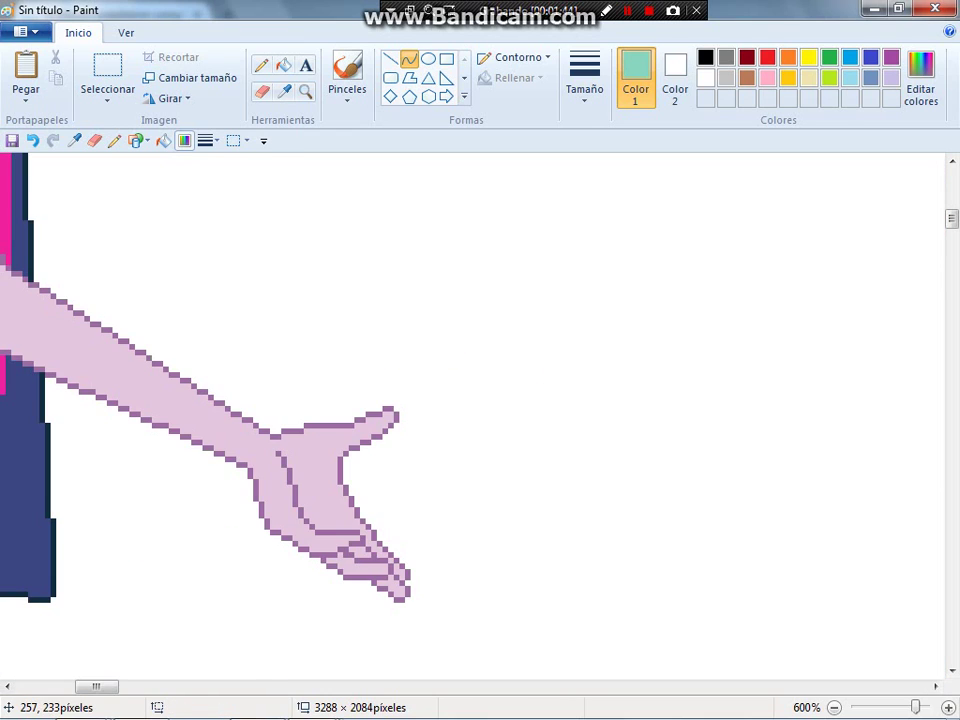
drag(278, 538, 366, 526)
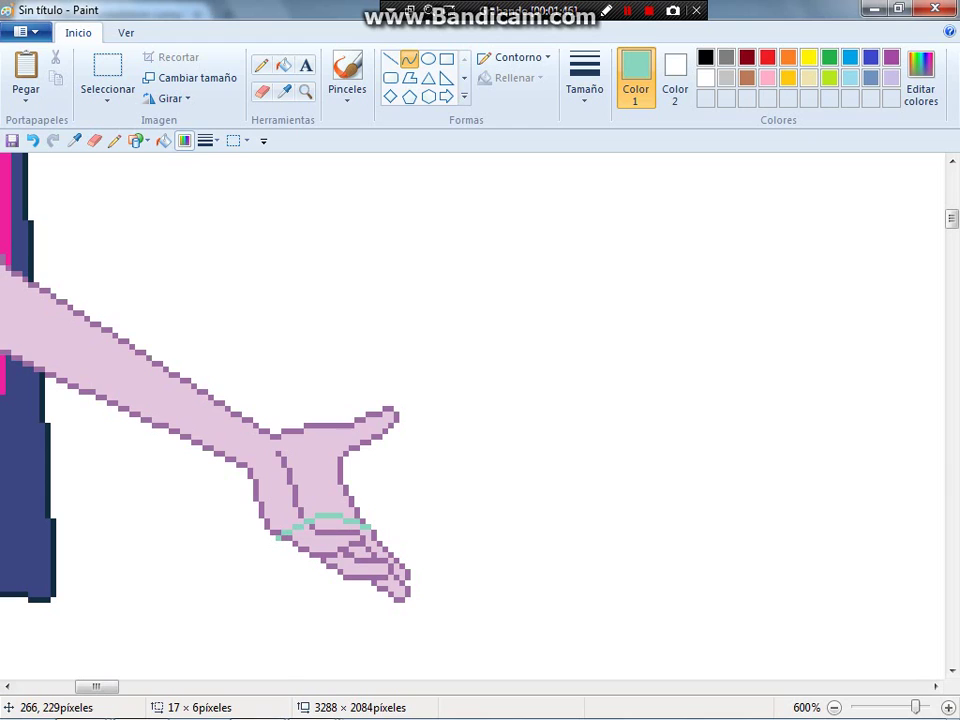
key(Escape)
mouse_move(268, 522)
mouse_down()
mouse_move(333, 504)
mouse_move(362, 516)
mouse_move(321, 510)
mouse_up()
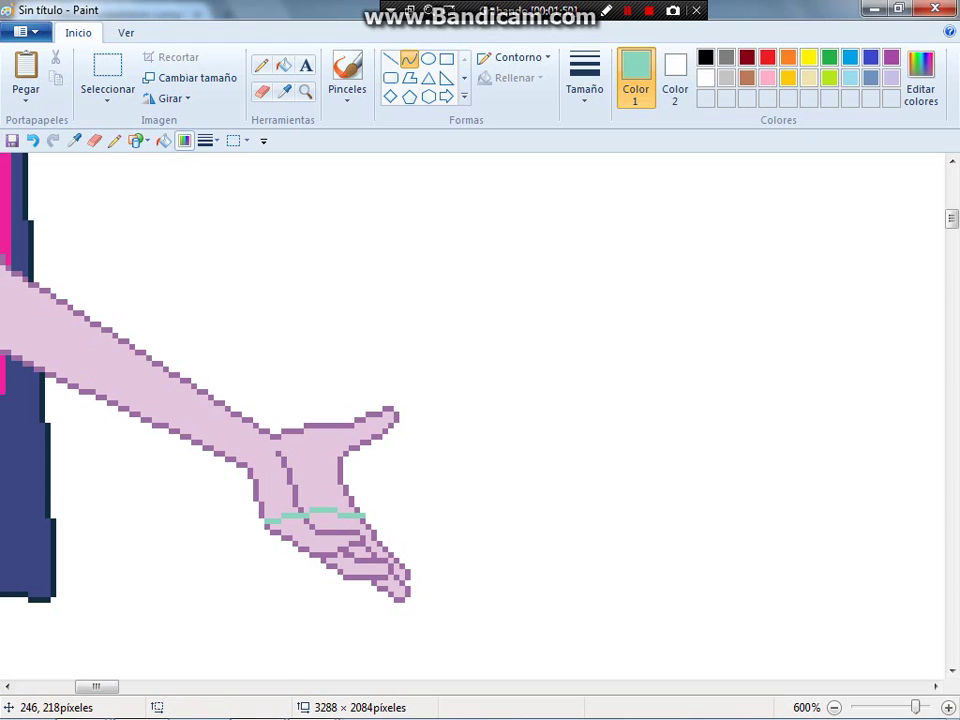
drag(72, 386, 97, 319)
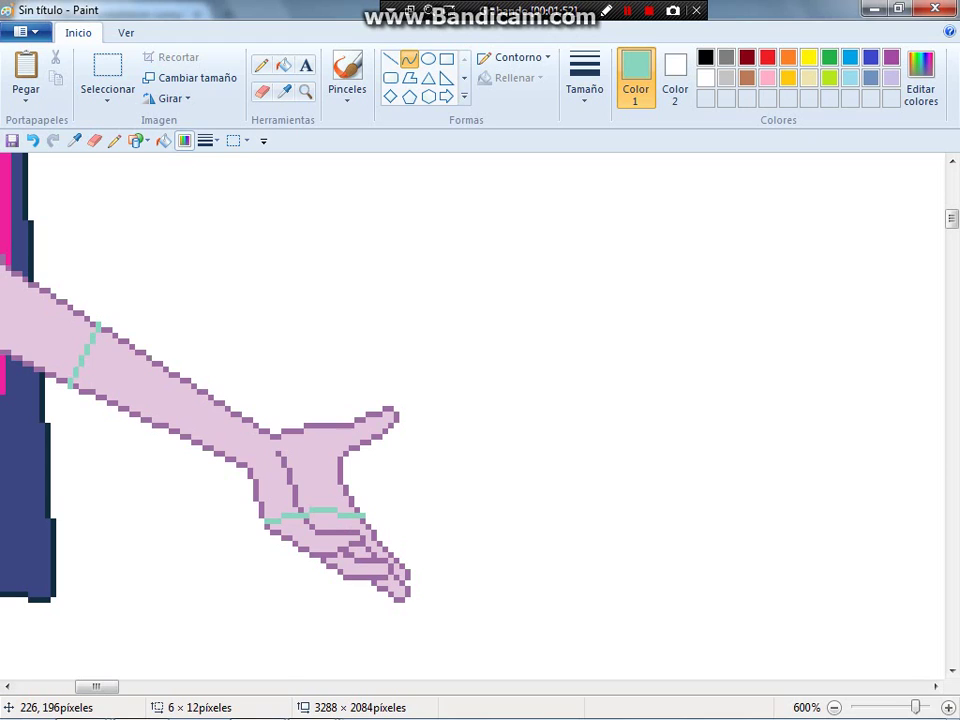
click(182, 268)
- Erase the stray green mark above the right forearm and return to the Curve tool
click(261, 90)
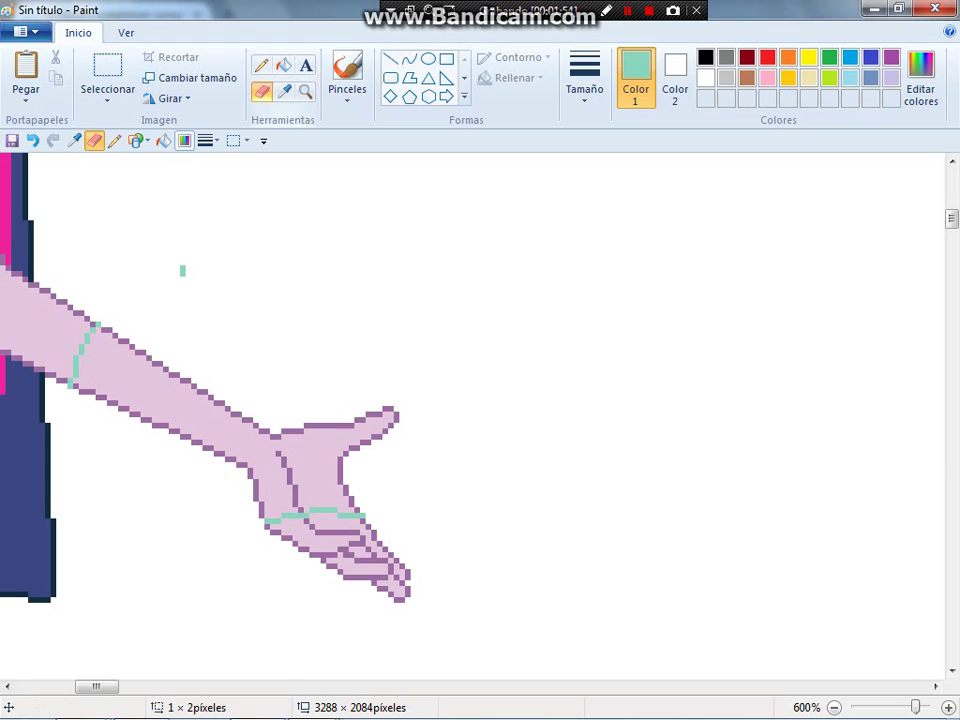
drag(208, 276, 190, 270)
click(409, 59)
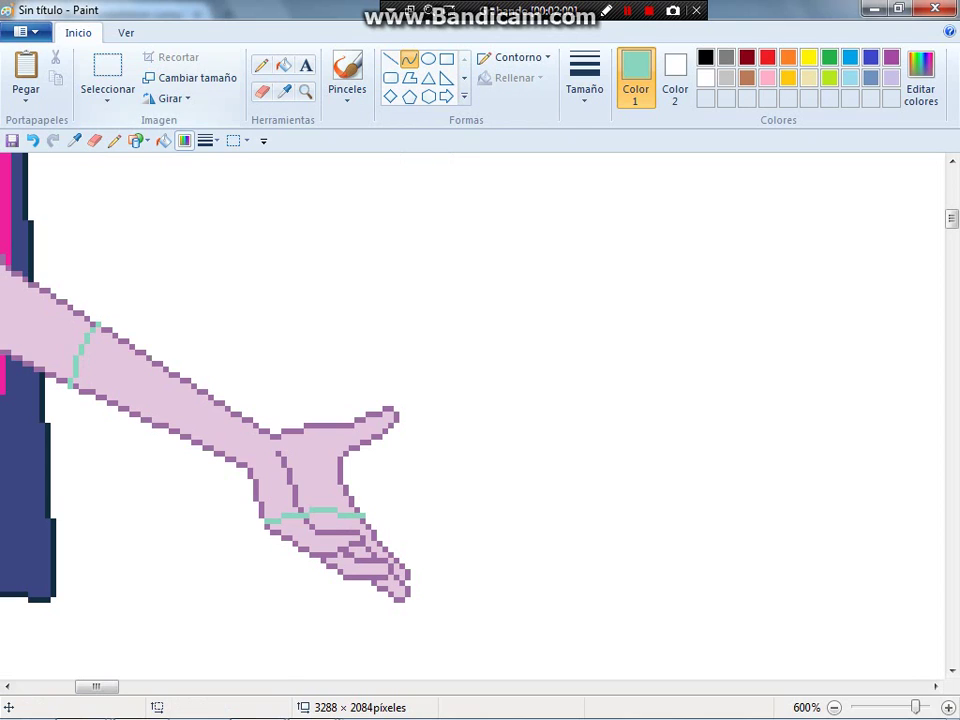
- With the outline purple as Color 1 and glove-edge green as Color 2, recolour the right arm's glove outline and close its thumb edge
click(73, 140)
click(150, 358)
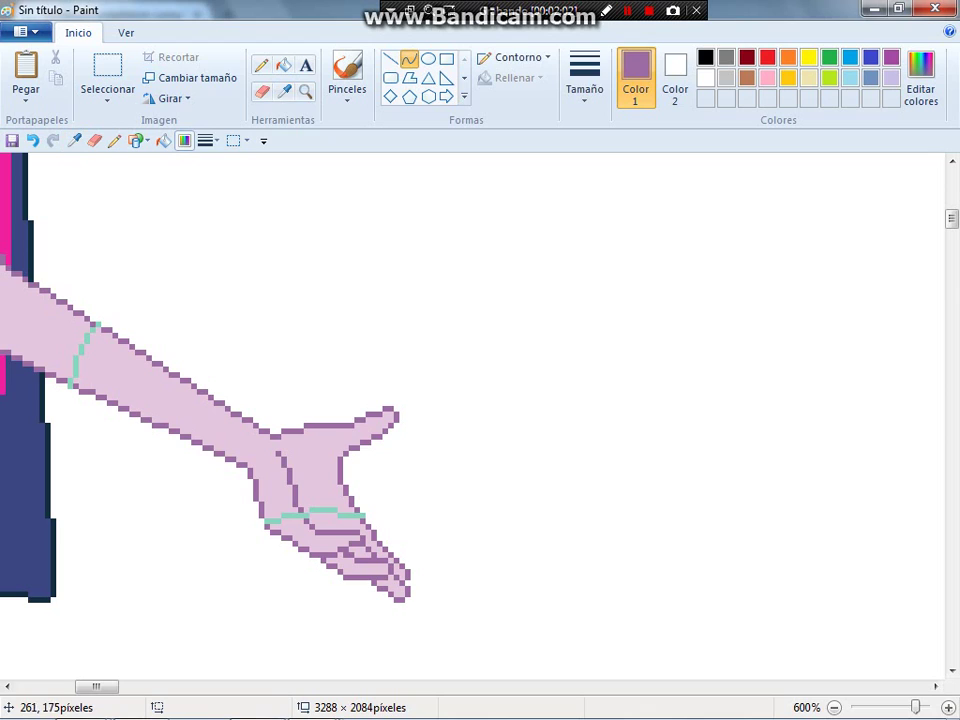
click(73, 140)
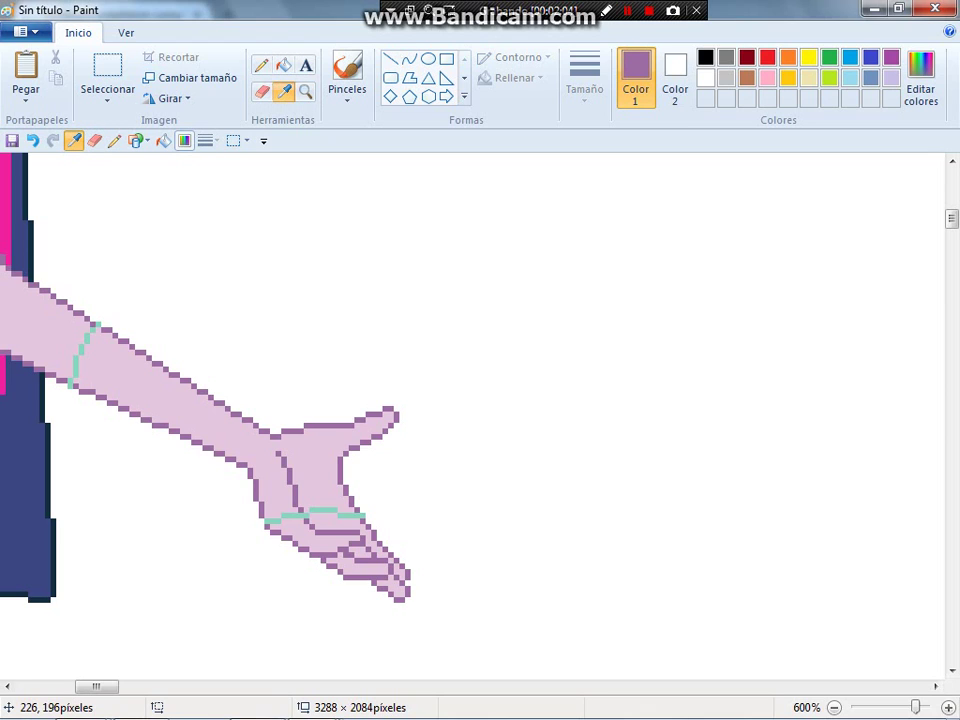
right_click(86, 320)
mouse_move(86, 320)
mouse_down()
mouse_move(219, 381)
mouse_move(270, 428)
mouse_move(344, 445)
mouse_up()
click(409, 59)
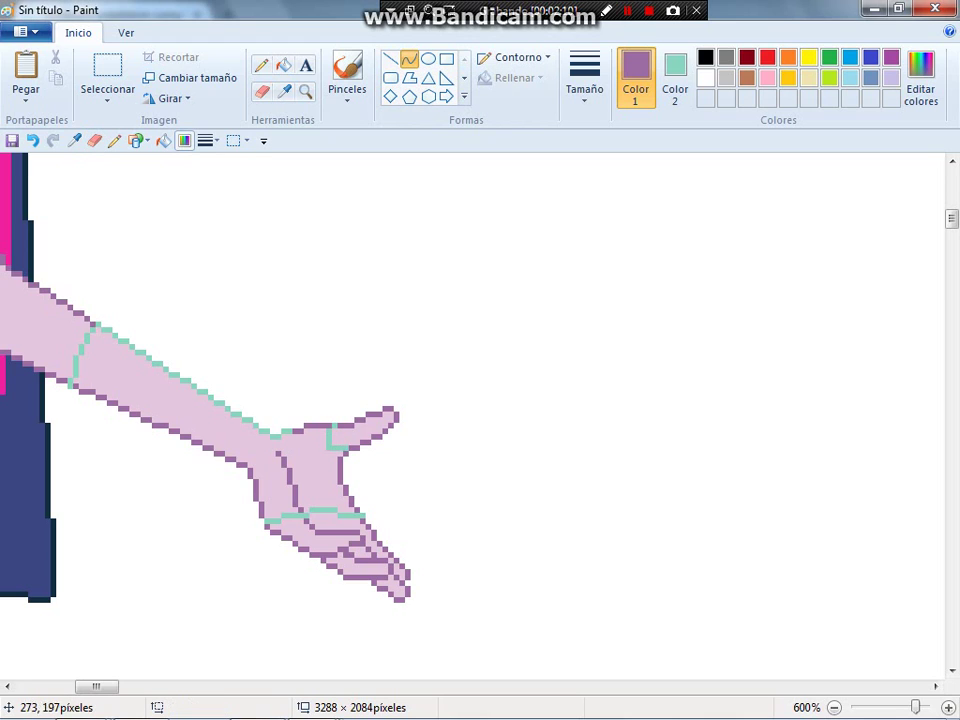
click(94, 140)
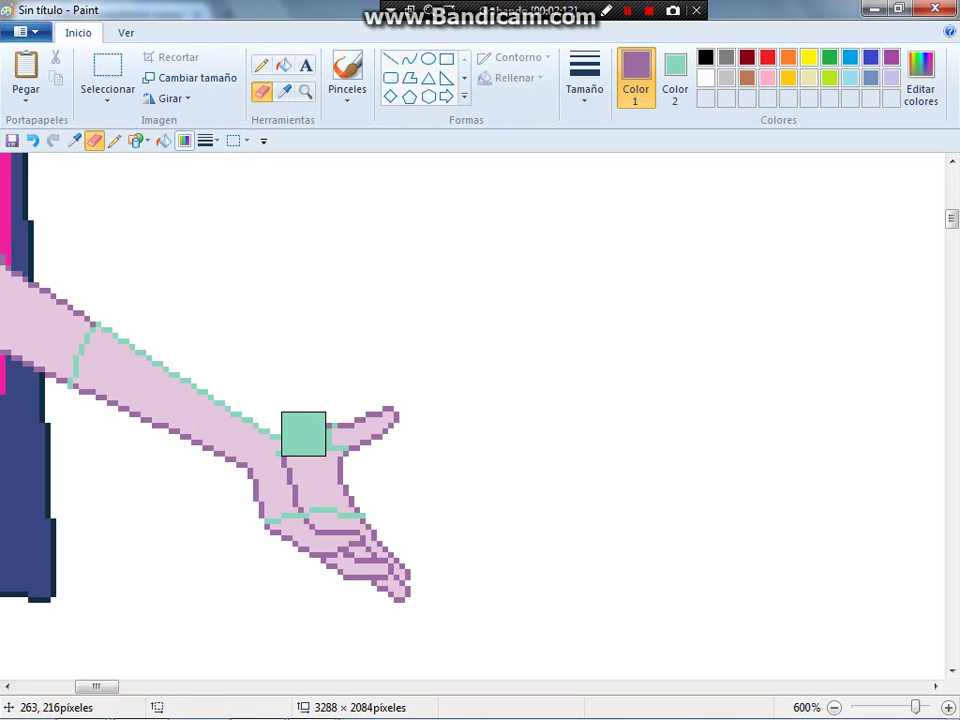
mouse_move(303, 433)
mouse_down()
mouse_move(281, 484)
mouse_move(292, 490)
mouse_move(309, 473)
mouse_move(337, 485)
mouse_move(331, 467)
mouse_move(343, 490)
mouse_move(253, 501)
mouse_up()
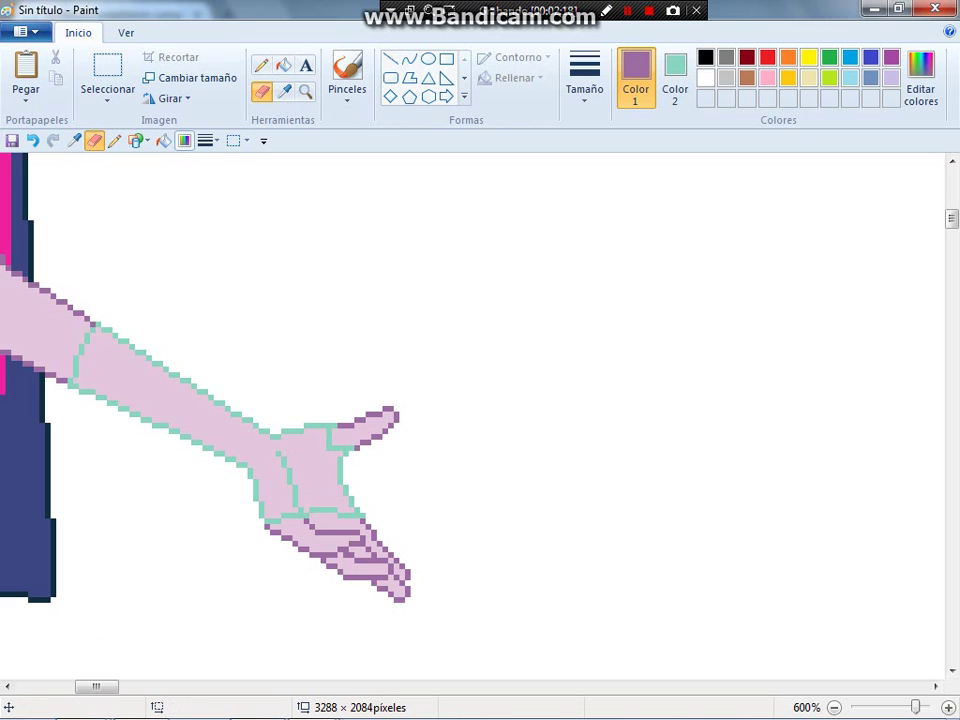
- Replace the purple outline of the left arm's glove area with green, from the forearm edge to the fingers
scroll(475, 415, left, 5)
scroll(50, 515, up, 3)
scroll(475, 415, left, 10)
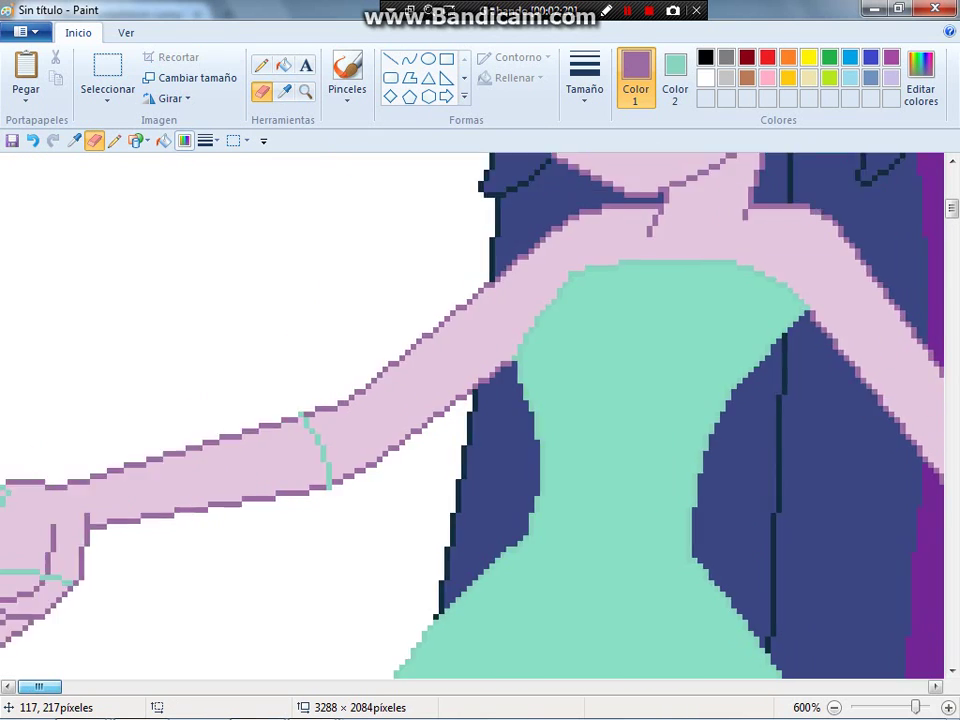
scroll(143, 381, down, 2)
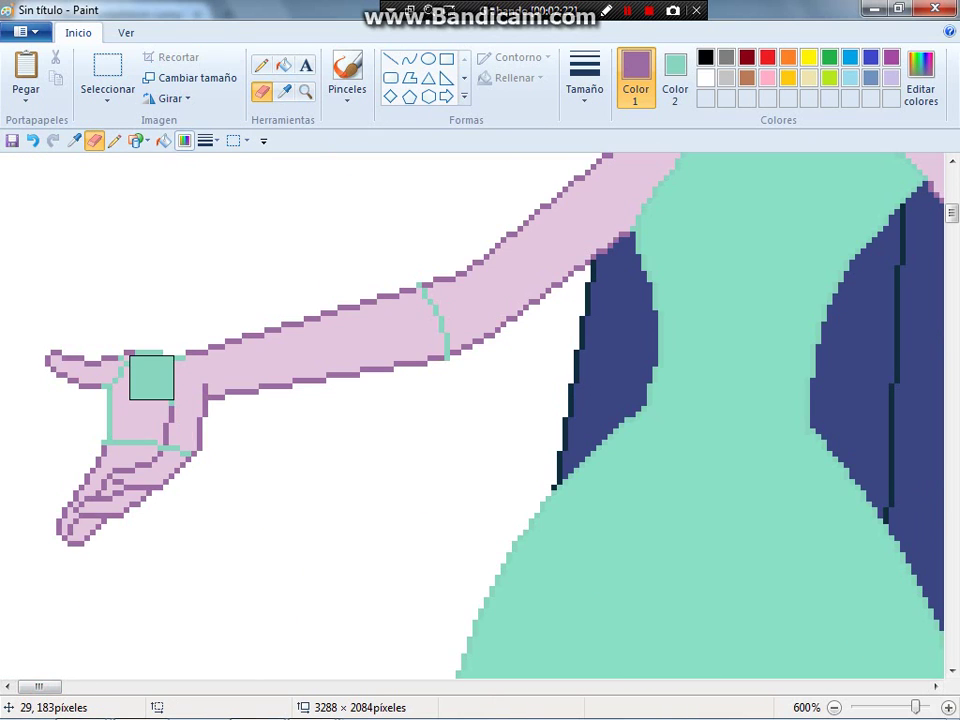
mouse_move(146, 338)
mouse_down()
mouse_move(180, 422)
mouse_move(242, 417)
mouse_move(219, 428)
mouse_move(270, 377)
mouse_move(208, 428)
mouse_move(213, 434)
mouse_move(253, 371)
mouse_move(225, 383)
mouse_move(422, 372)
mouse_move(394, 309)
mouse_move(169, 343)
mouse_up()
key(ctrl+z)
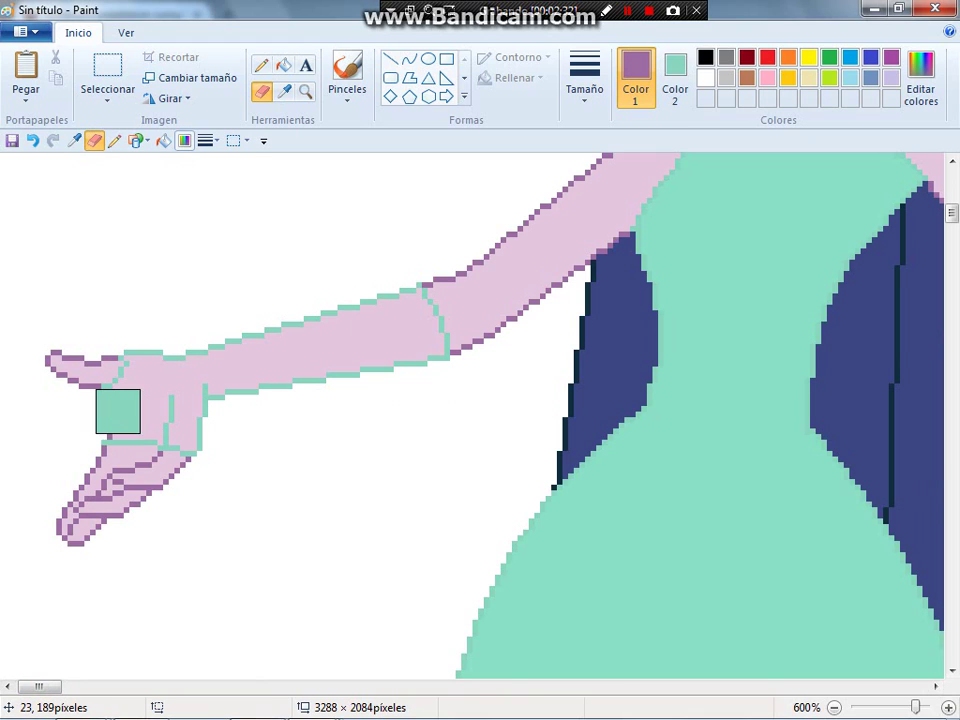
- Fill the glove areas on both arms with the dress's light green
click(284, 65)
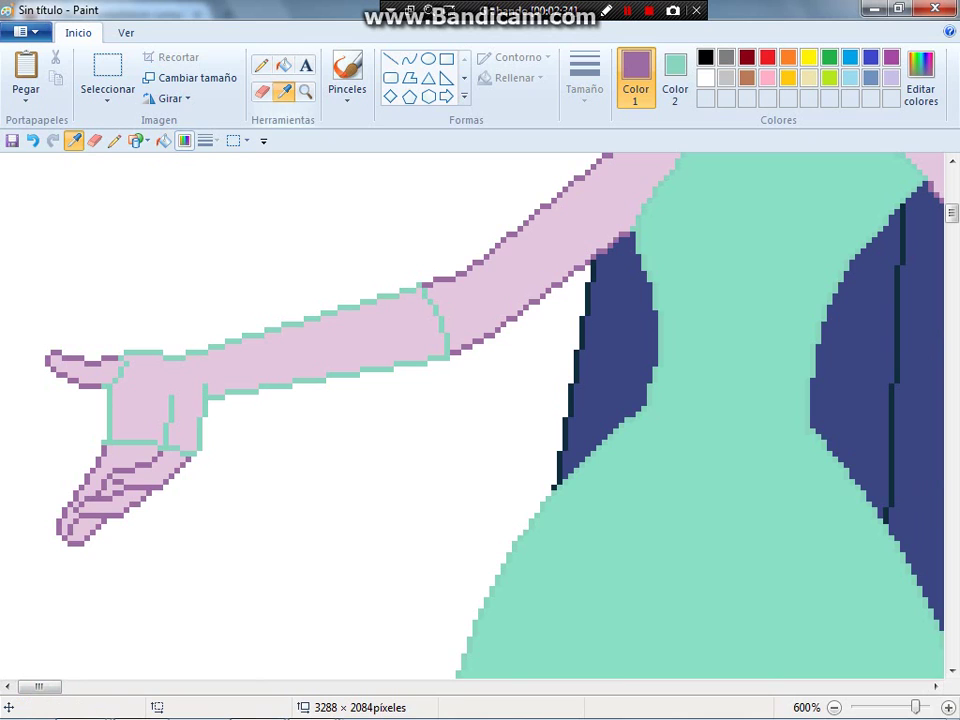
click(150, 400)
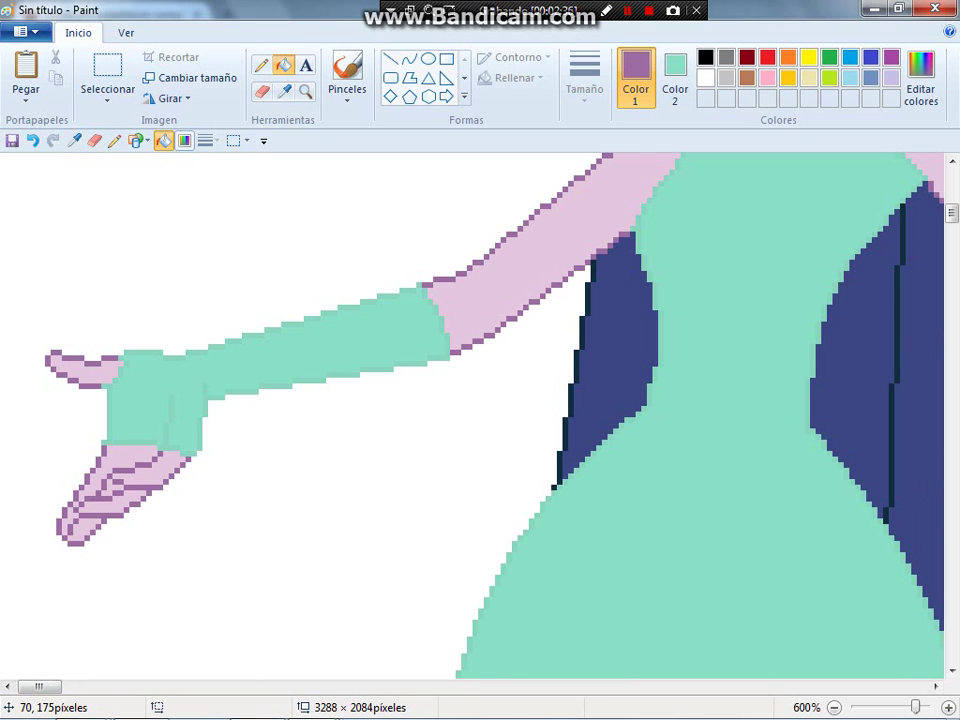
scroll(480, 415, up, 5)
scroll(480, 415, down, 2)
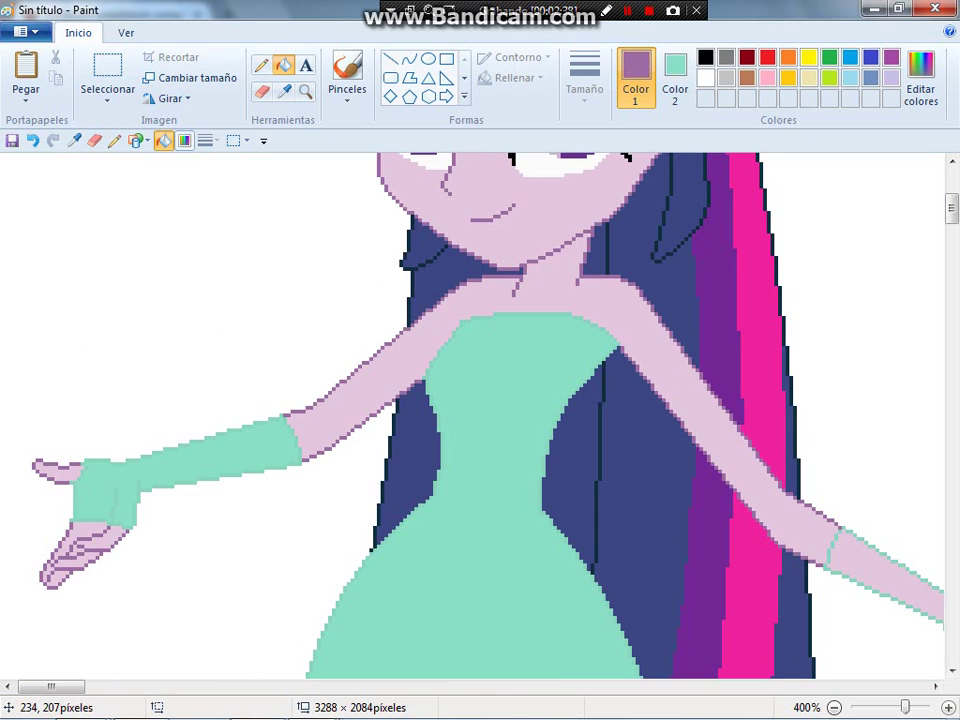
- Examine the laced glittery boots and the green gown in the reference photos
scroll(480, 415, down, 10)
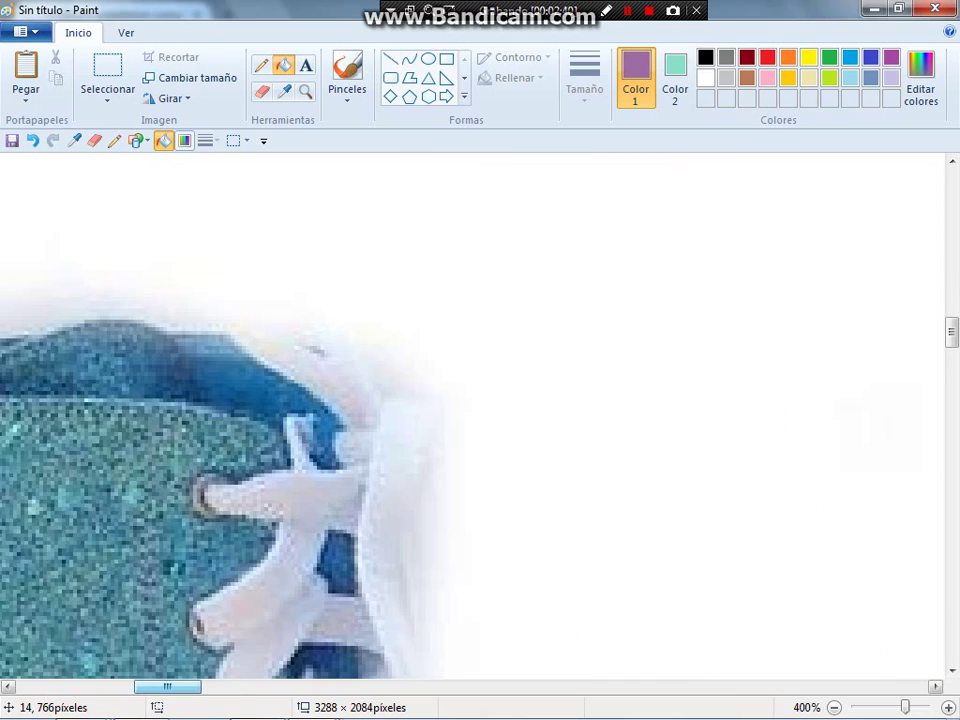
scroll(480, 415, down, 6)
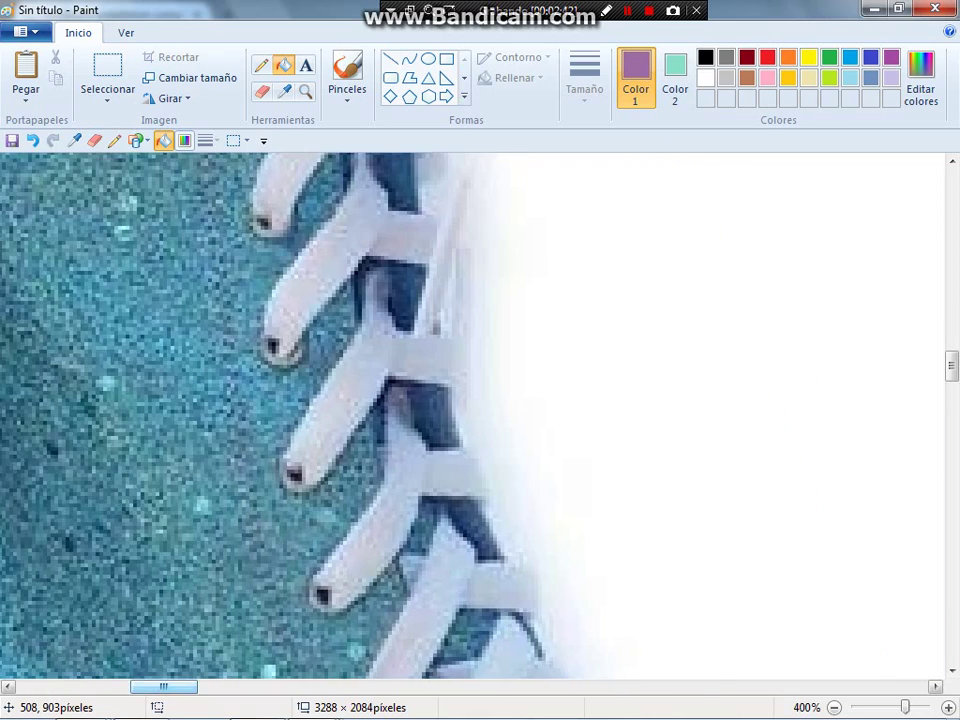
scroll(480, 415, down, 5)
scroll(480, 415, up, 3)
scroll(480, 415, down, 1)
scroll(480, 415, left, 5)
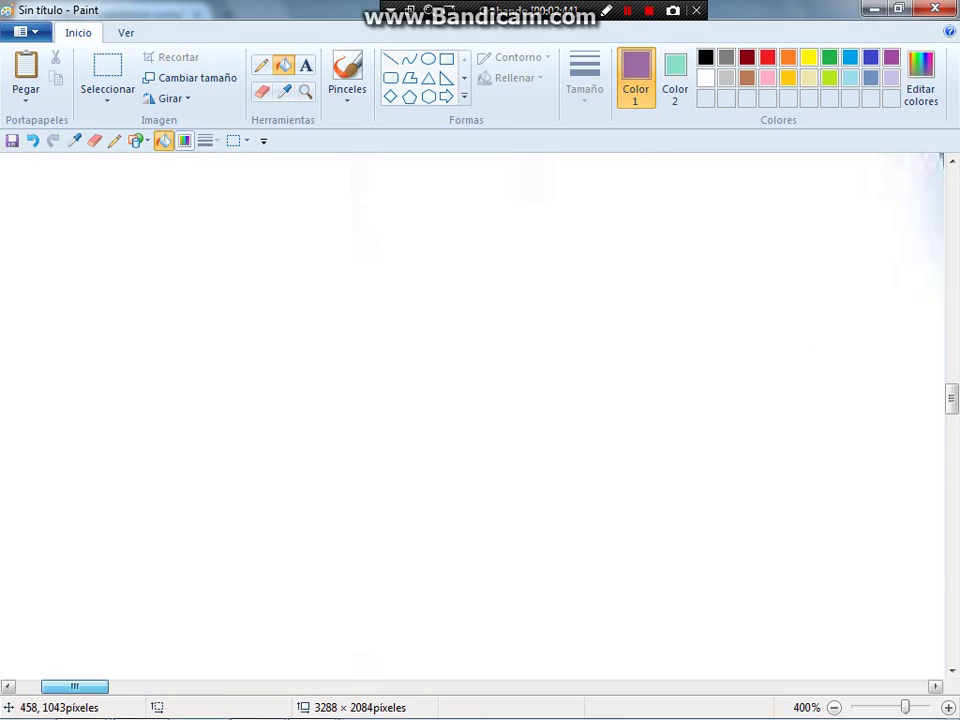
scroll(480, 415, right, 1)
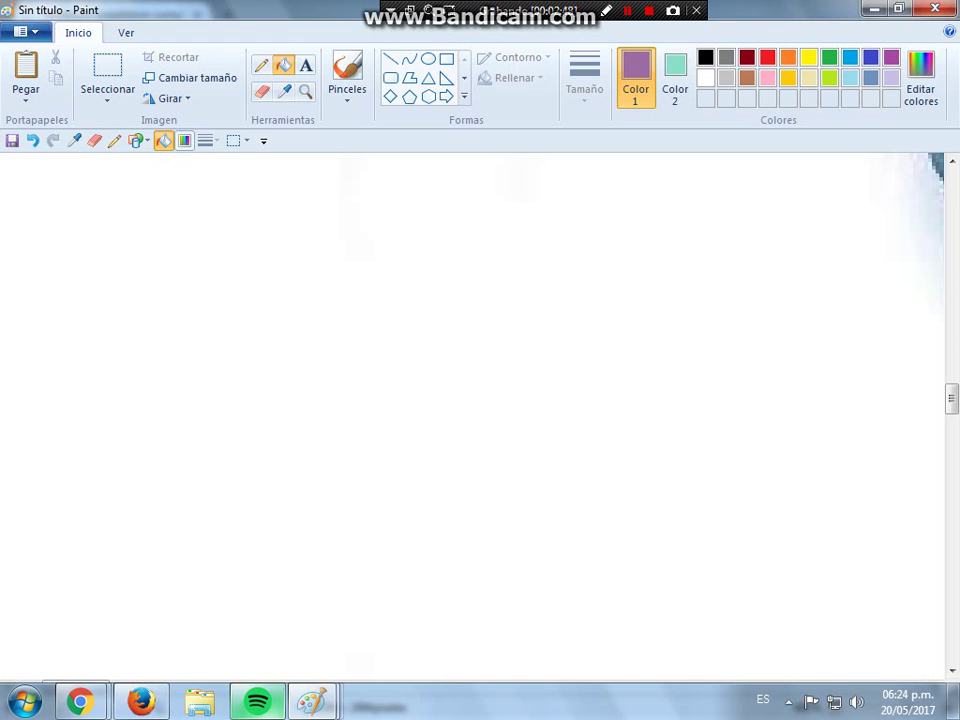
mouse_move(257, 701)
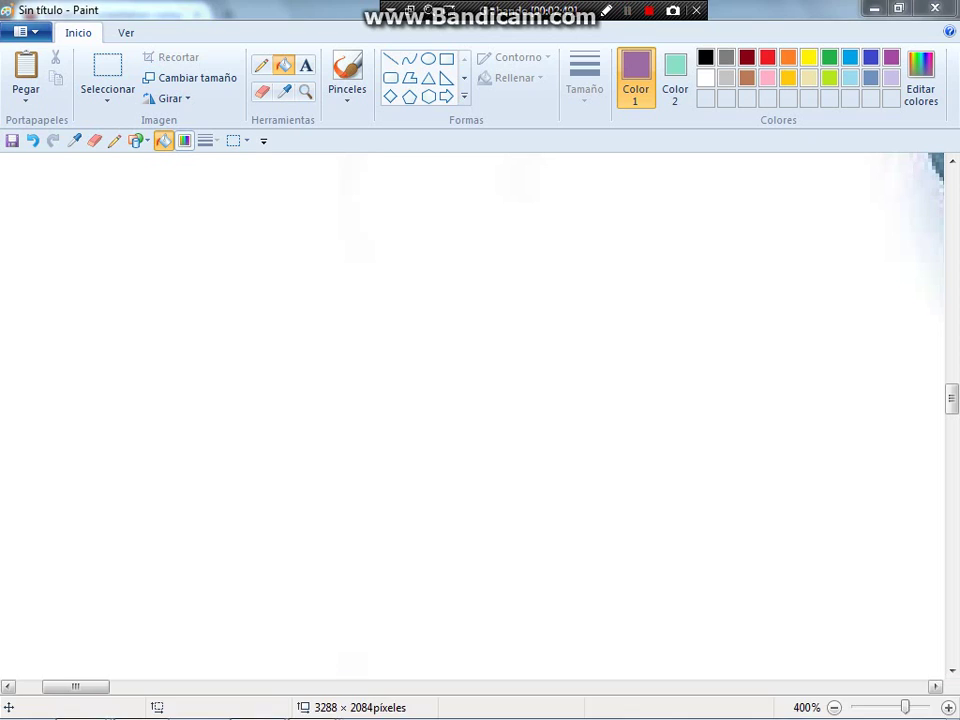
mouse_move(257, 701)
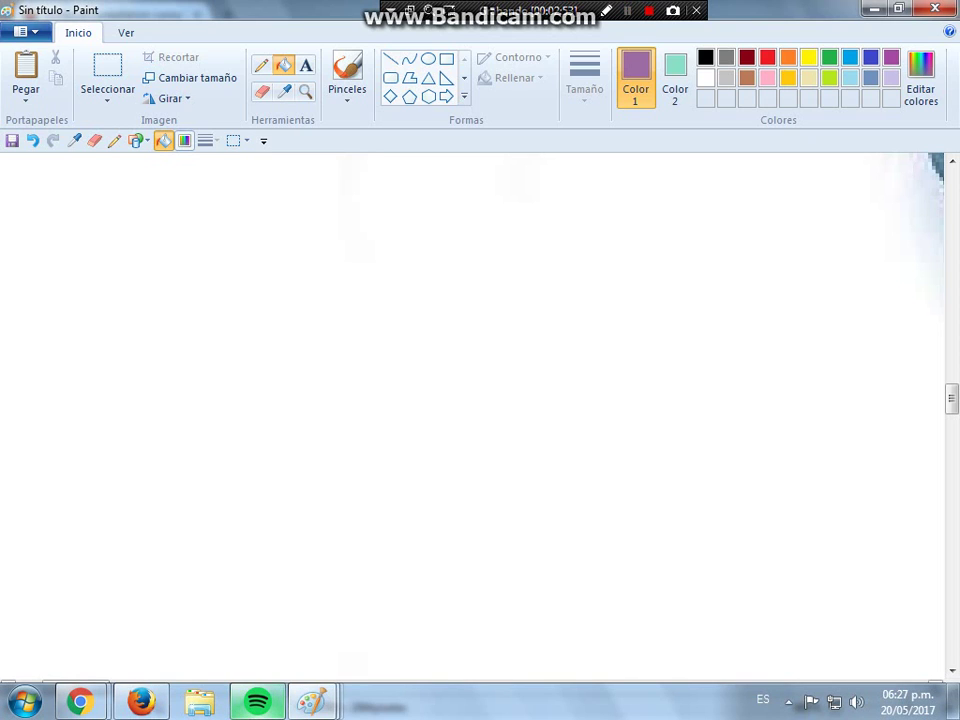
click(283, 91)
scroll(45, 525, up, 3)
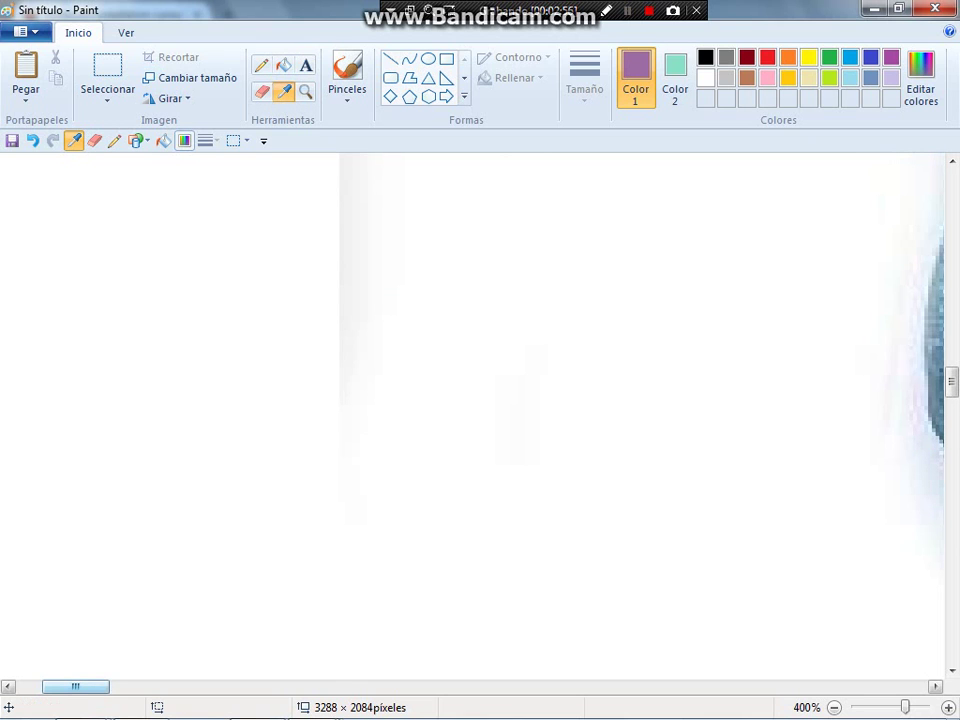
drag(100, 686, 164, 686)
scroll(480, 415, up, 10)
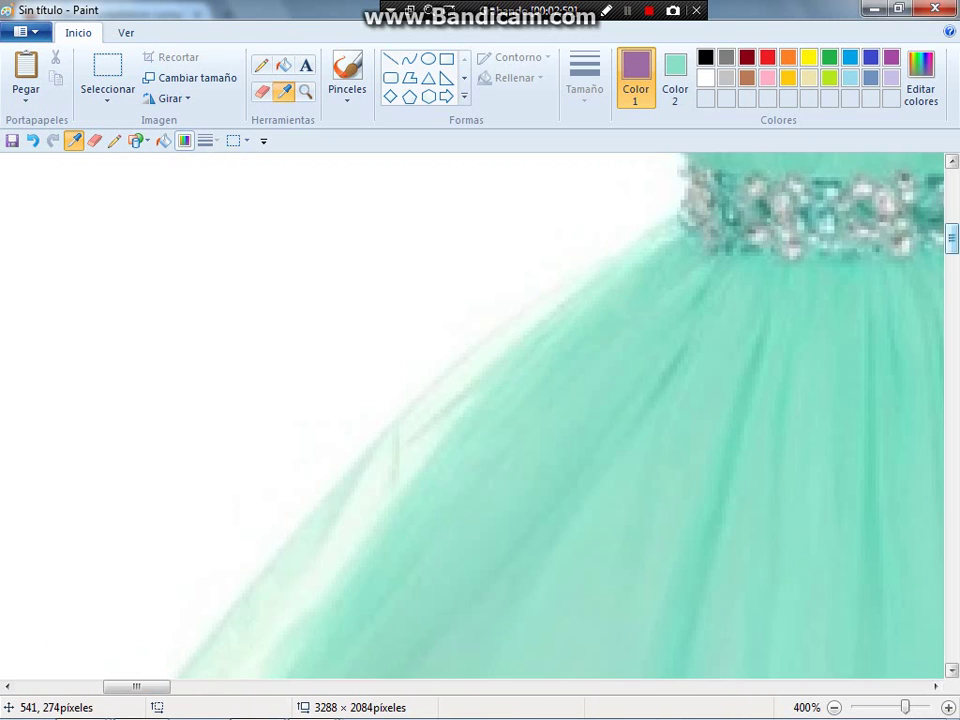
scroll(480, 415, down, 6)
scroll(480, 415, down, 5)
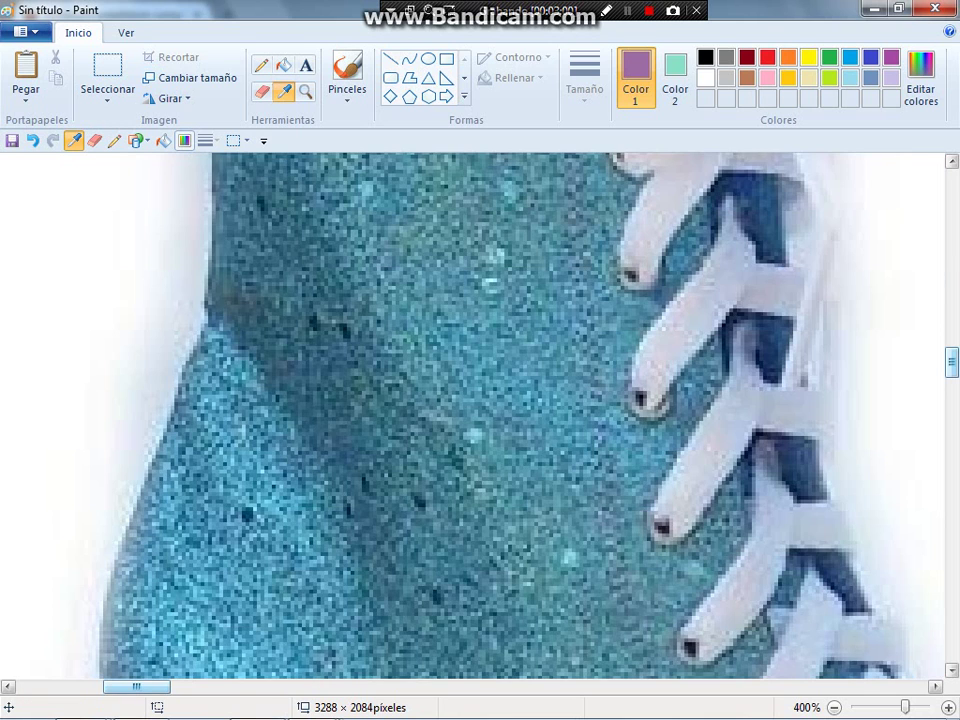
scroll(480, 415, left, 5)
scroll(480, 415, up, 8)
scroll(480, 415, up, 8)
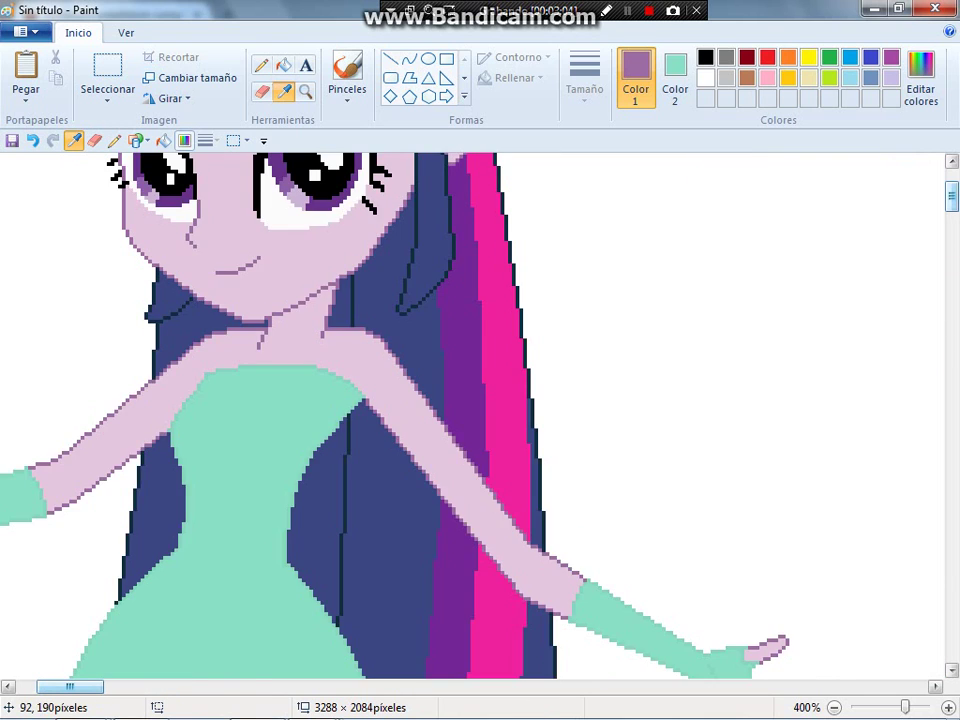
- Sample the darker green outline and draw the right leg's boot top edge and a long curve down to the instep
scroll(480, 415, down, 3)
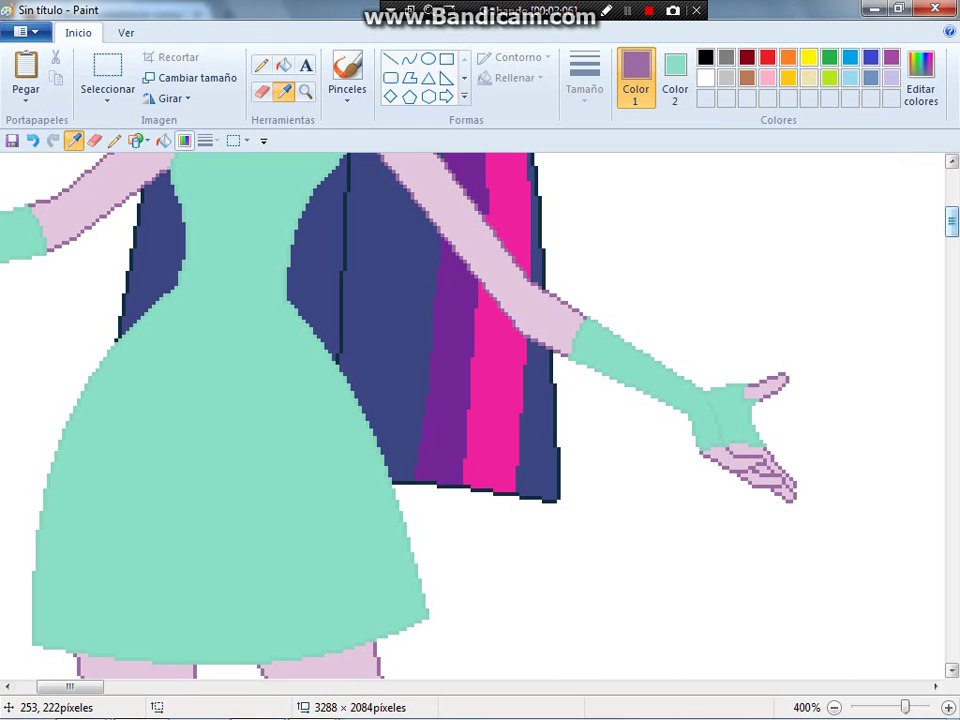
click(640, 350)
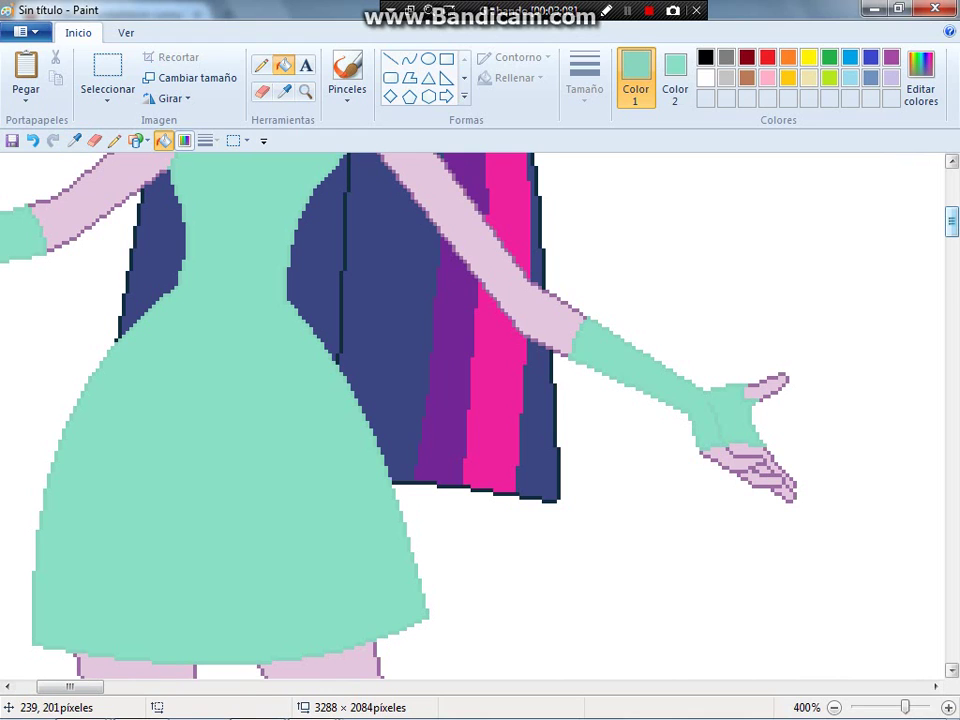
scroll(480, 415, down, 5)
click(409, 59)
scroll(480, 415, down, 2)
scroll(480, 415, up, 2)
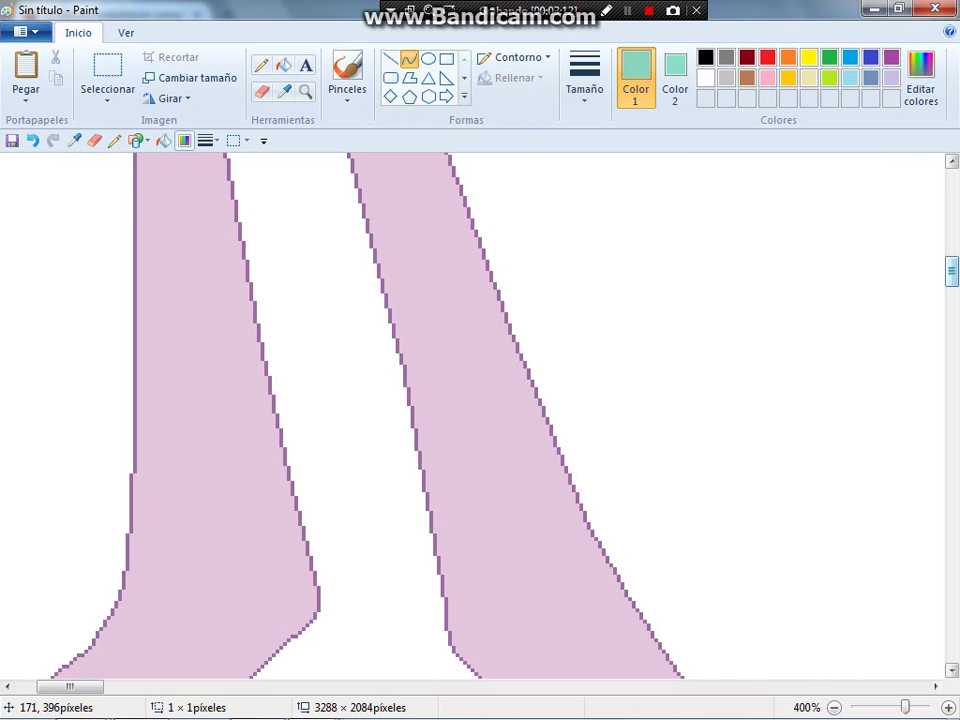
drag(382, 280, 501, 446)
scroll(249, 339, up, 3)
click(433, 271)
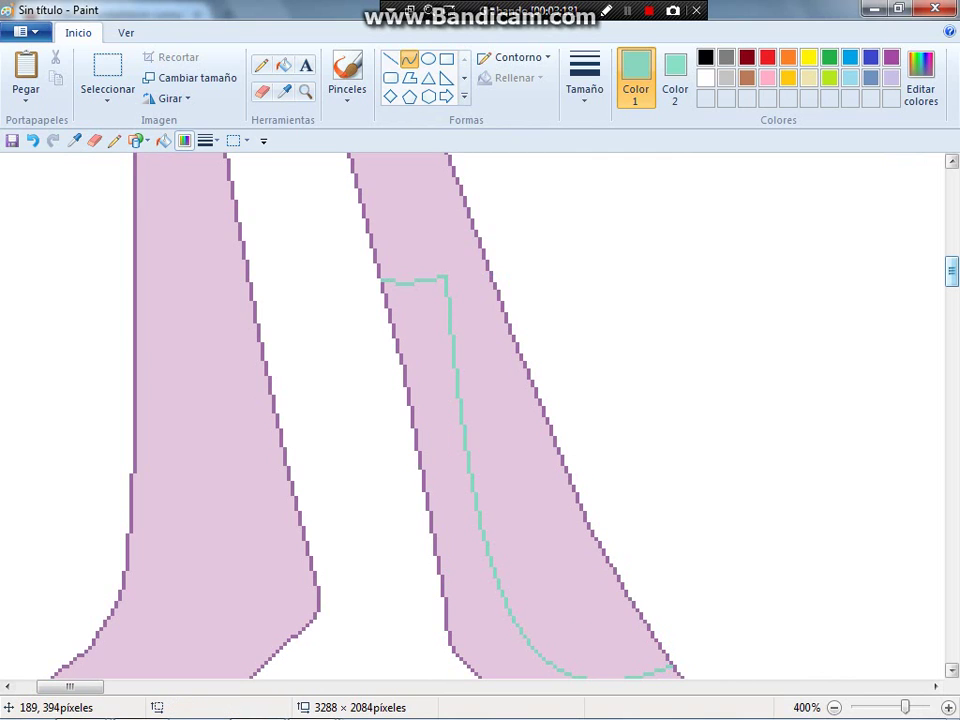
- Draw the boot's outer edge as a curve just outside the right leg, ending at the instep
drag(386, 281, 514, 221)
key(Escape)
mouse_move(440, 279)
mouse_down()
mouse_move(497, 259)
mouse_move(460, 239)
mouse_move(484, 215)
mouse_move(551, 354)
mouse_move(587, 346)
mouse_move(675, 530)
mouse_up()
click(496, 267)
scroll(570, 350, down, 3)
drag(560, 330, 547, 294)
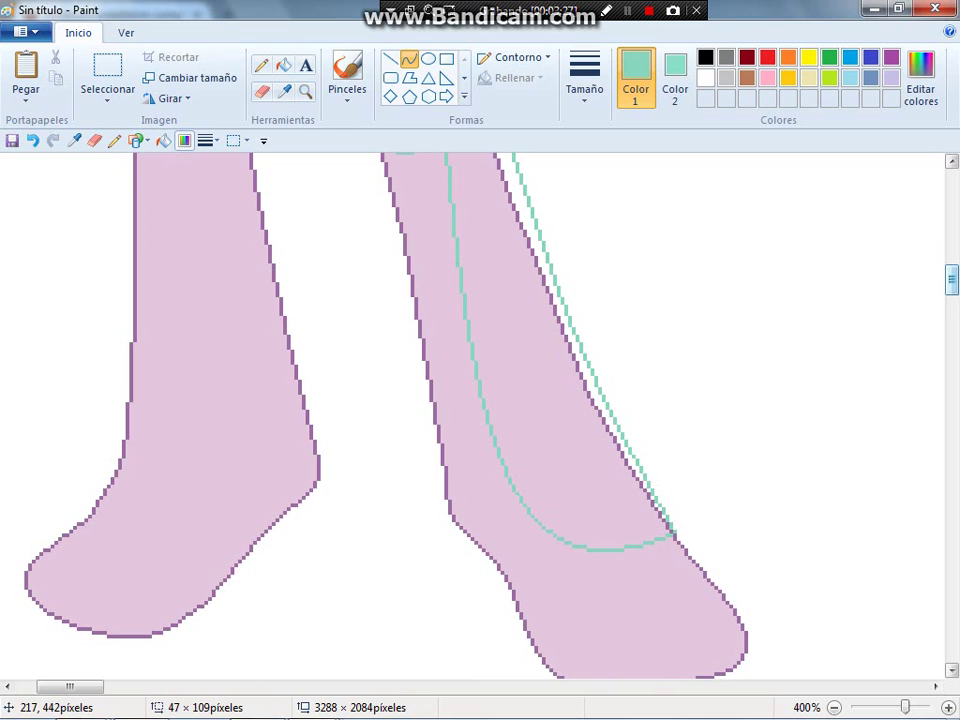
- Draw a long curved green boot line down the middle of the left leg, bending outward to the instep
scroll(420, 178, up, 3)
scroll(423, 174, down, 3)
scroll(480, 410, down, 3)
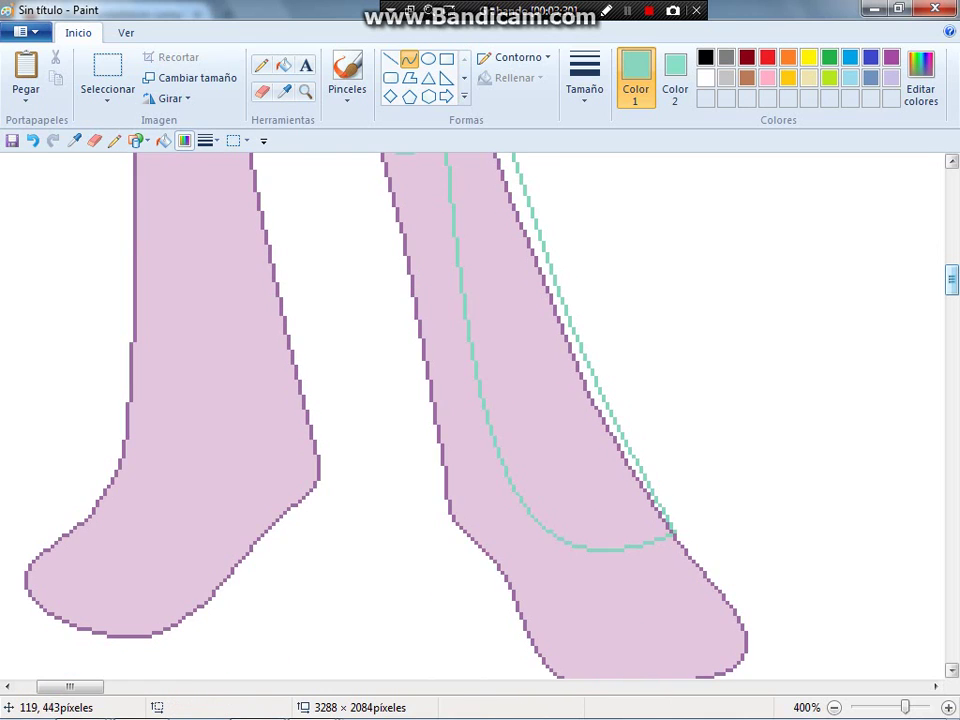
scroll(480, 410, up, 3)
mouse_move(245, 272)
mouse_down()
mouse_move(205, 280)
mouse_move(176, 364)
mouse_move(77, 476)
mouse_move(68, 532)
mouse_move(232, 361)
mouse_move(192, 541)
mouse_up()
double_click(236, 270)
click(181, 312)
scroll(176, 364, down, 3)
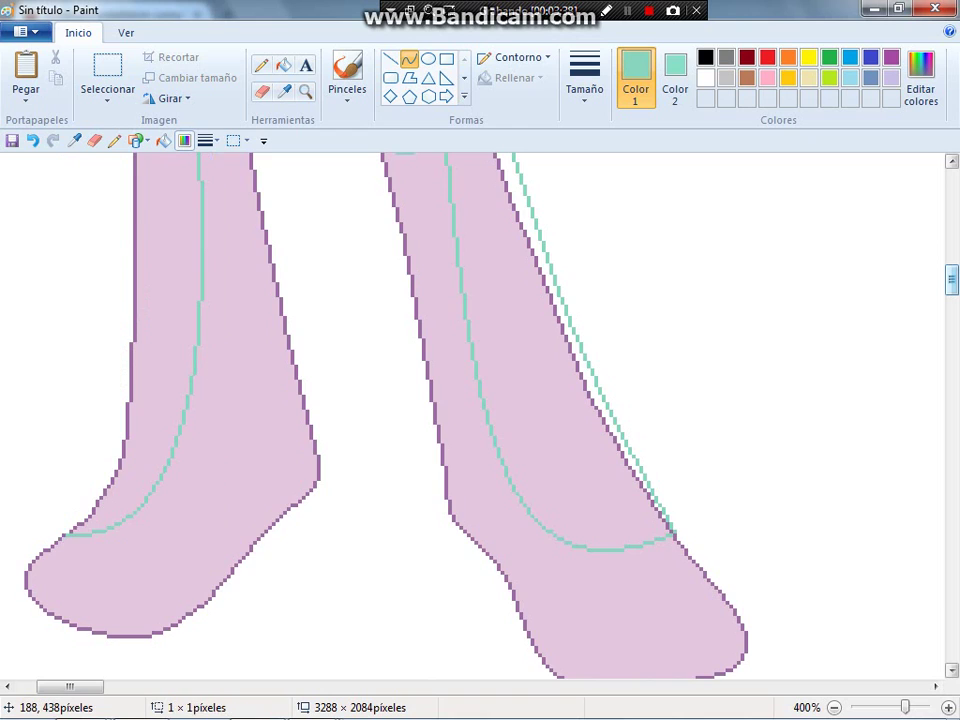
- Draw the left boot's outer edge as a green curve just outside the leg, running down to the instep
scroll(472, 257, up, 7)
drag(200, 412, 208, 370)
scroll(111, 489, down, 7)
scroll(242, 183, down, 4)
scroll(480, 410, up, 4)
scroll(480, 410, down, 7)
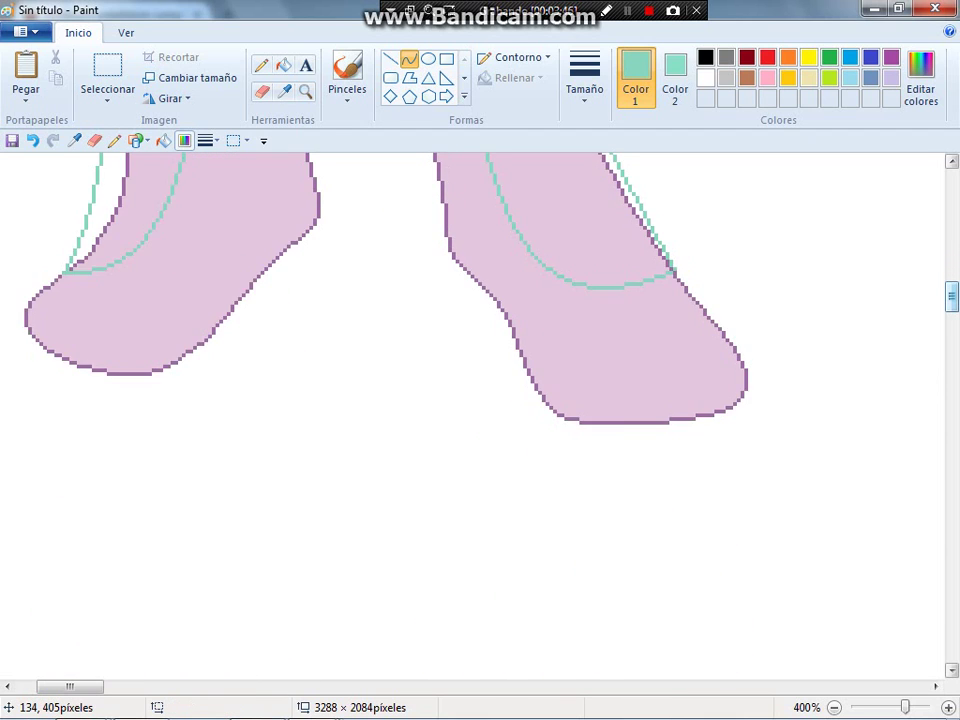
scroll(480, 410, up, 4)
scroll(480, 410, left, 4)
scroll(480, 410, up, 4)
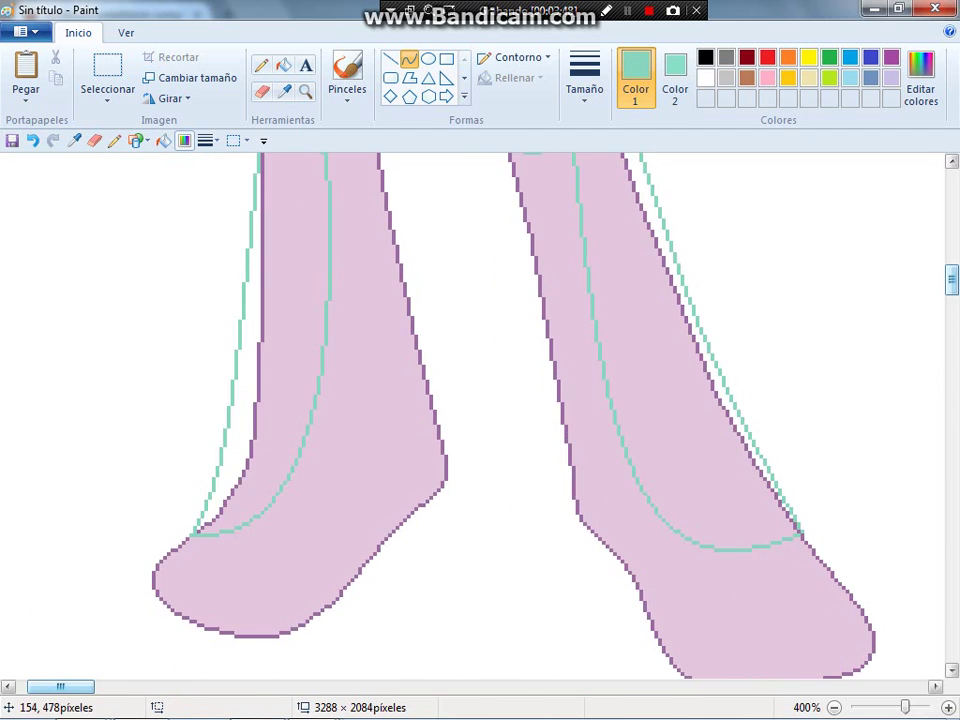
drag(439, 429, 300, 525)
key(ctrl+z)
- Sample the pale grey-blue colour beside the glittery shoes in the reference photo
scroll(480, 415, down, 10)
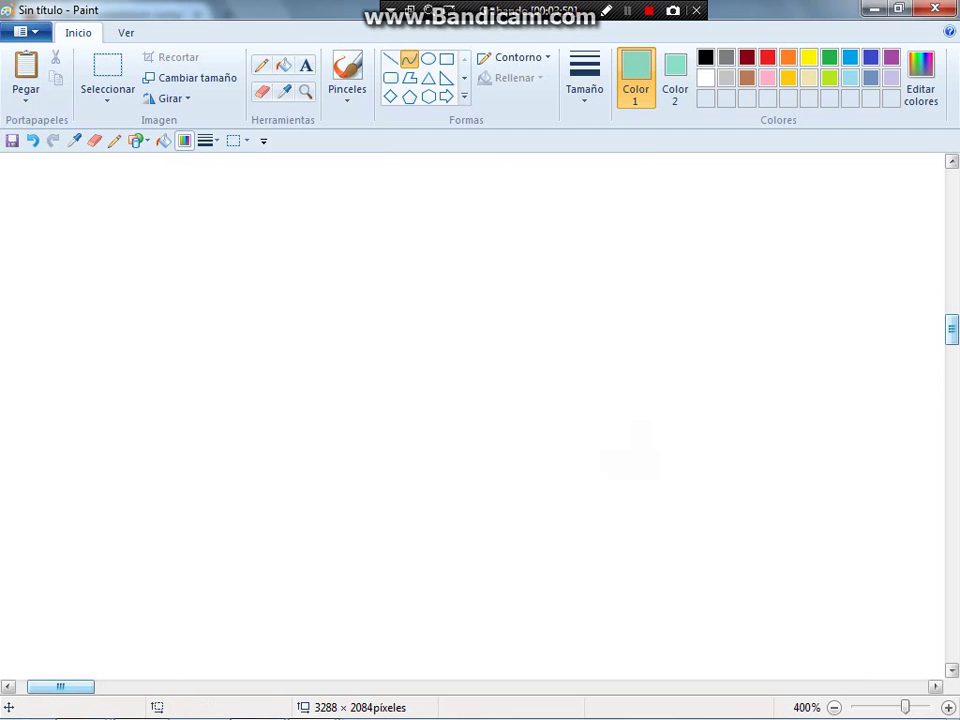
scroll(480, 415, right, 15)
scroll(480, 415, left, 5)
scroll(480, 415, down, 5)
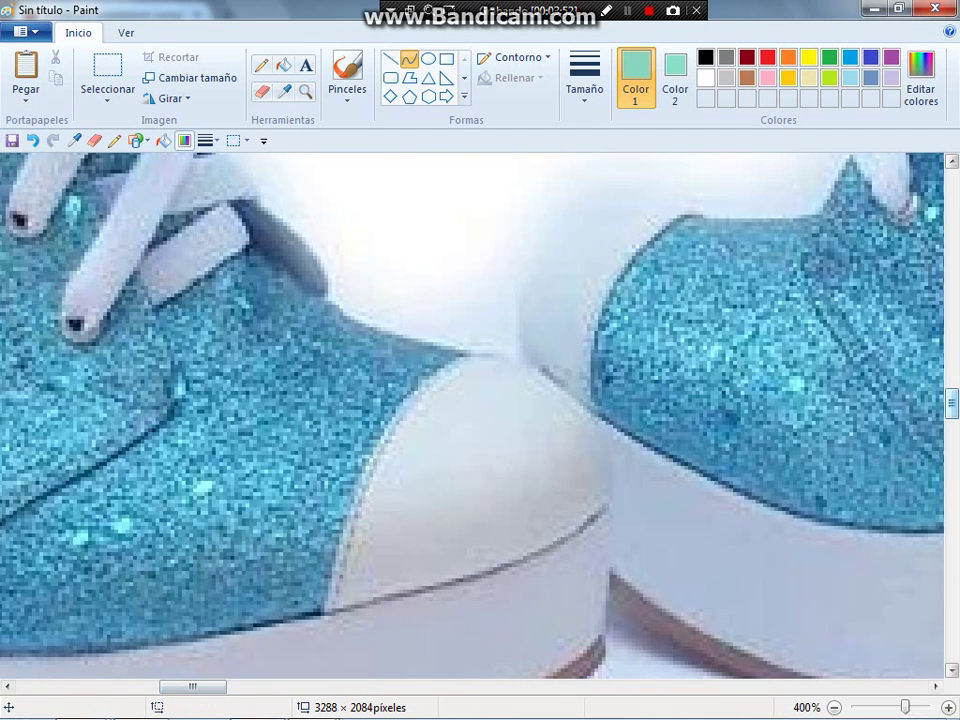
click(520, 300)
- Draw a pale curve around the left foot's toe, from the instep to just below the foot
scroll(480, 415, up, 10)
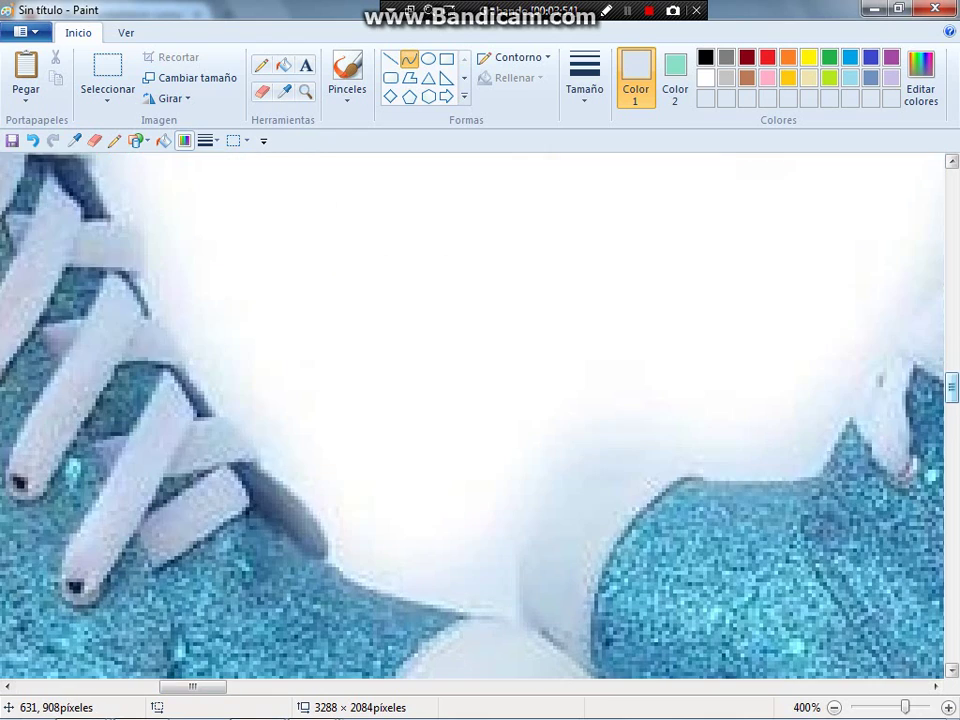
scroll(480, 415, left, 5)
scroll(480, 415, down, 3)
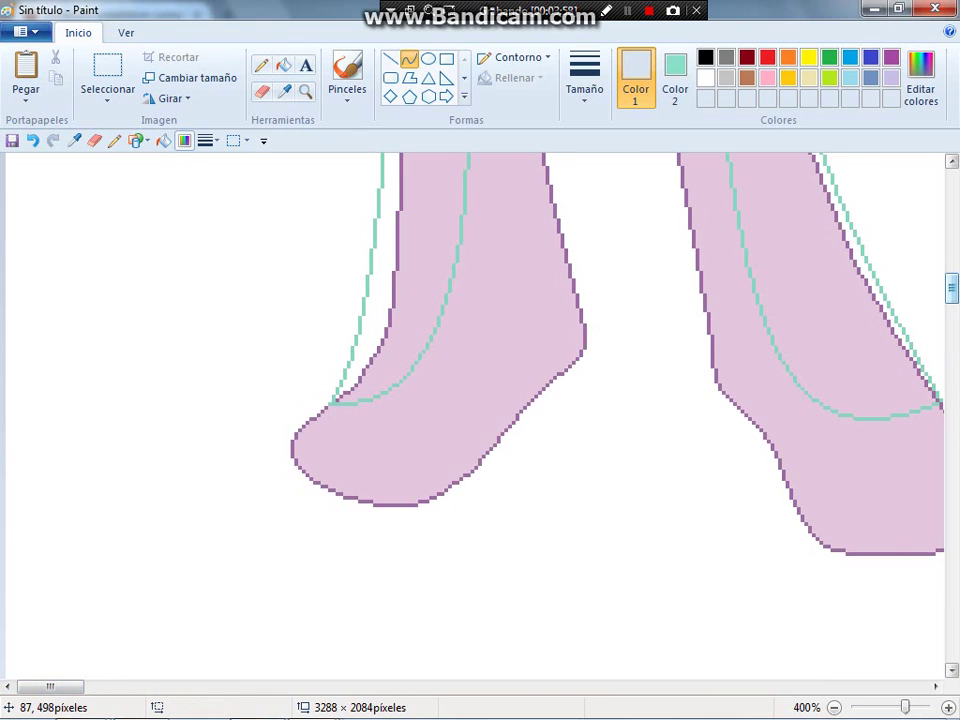
drag(332, 398, 256, 540)
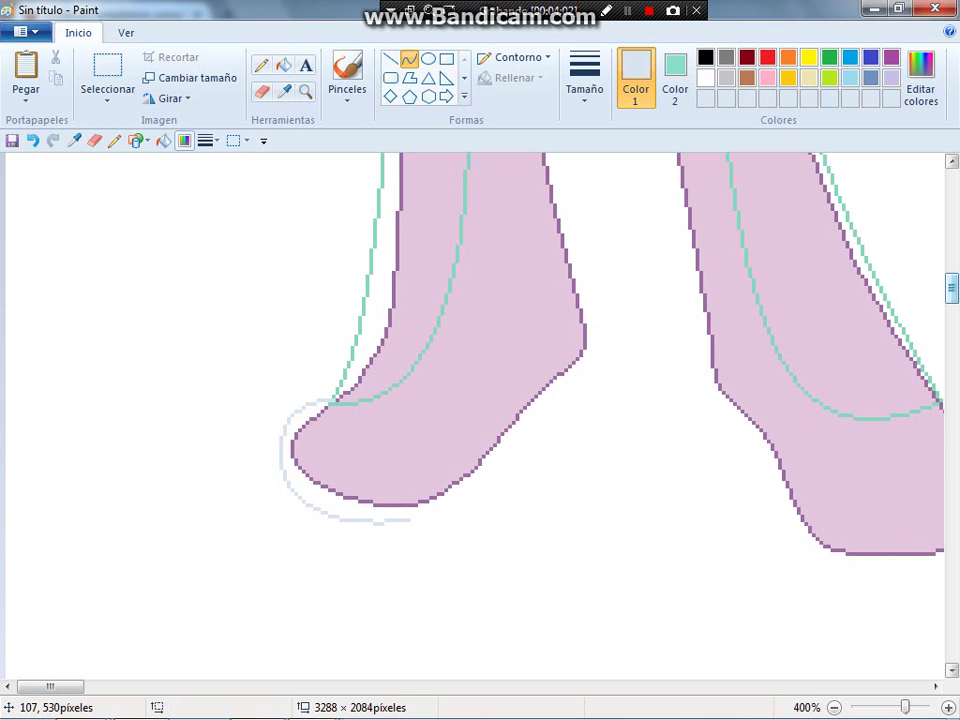
- Draw the top line of the left boot's sole as a pale curve across the foot from toe to heel
drag(430, 517, 602, 357)
key(Escape)
drag(300, 452, 583, 326)
mouse_move(350, 430)
mouse_down()
mouse_move(356, 490)
mouse_move(448, 494)
mouse_move(445, 505)
mouse_up()
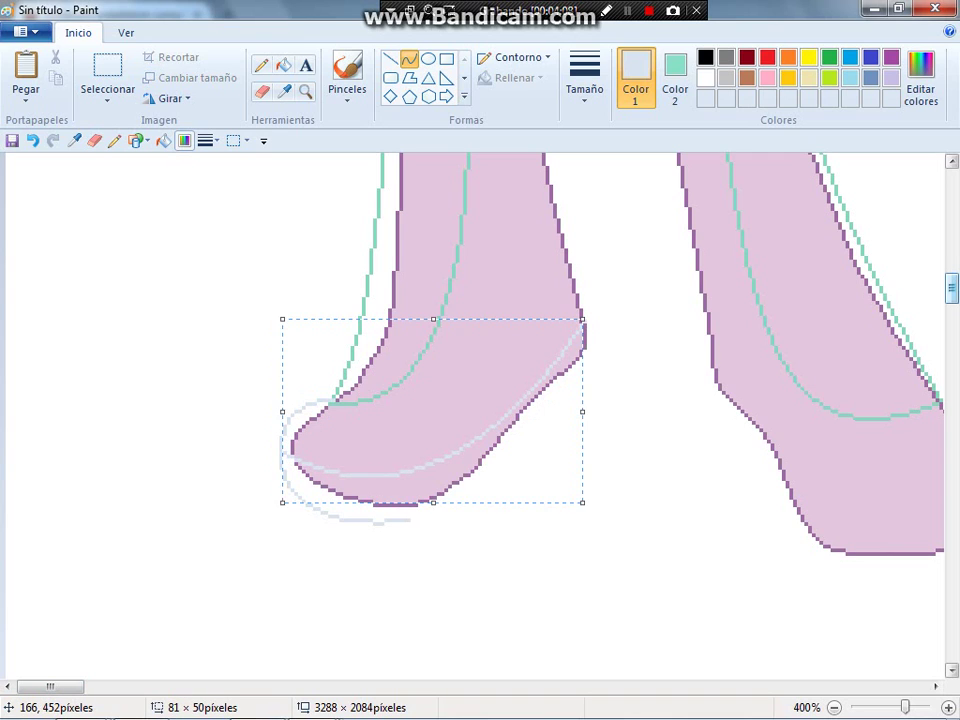
- Draw the left sole's heel edge and a curved underside joining the heel to the toe outline
click(584, 318)
mouse_move(584, 318)
mouse_down()
mouse_move(600, 438)
mouse_move(604, 425)
mouse_move(536, 470)
mouse_move(400, 527)
mouse_up()
click(600, 382)
click(606, 408)
click(512, 487)
click(484, 503)
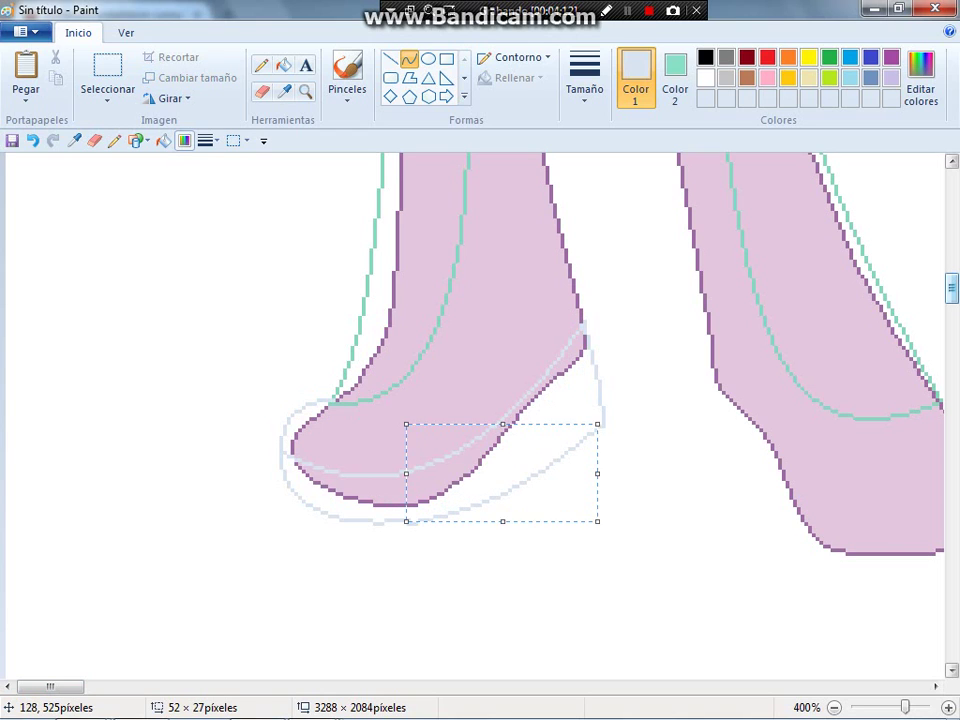
key(shift+F12)
key(shift+F12)
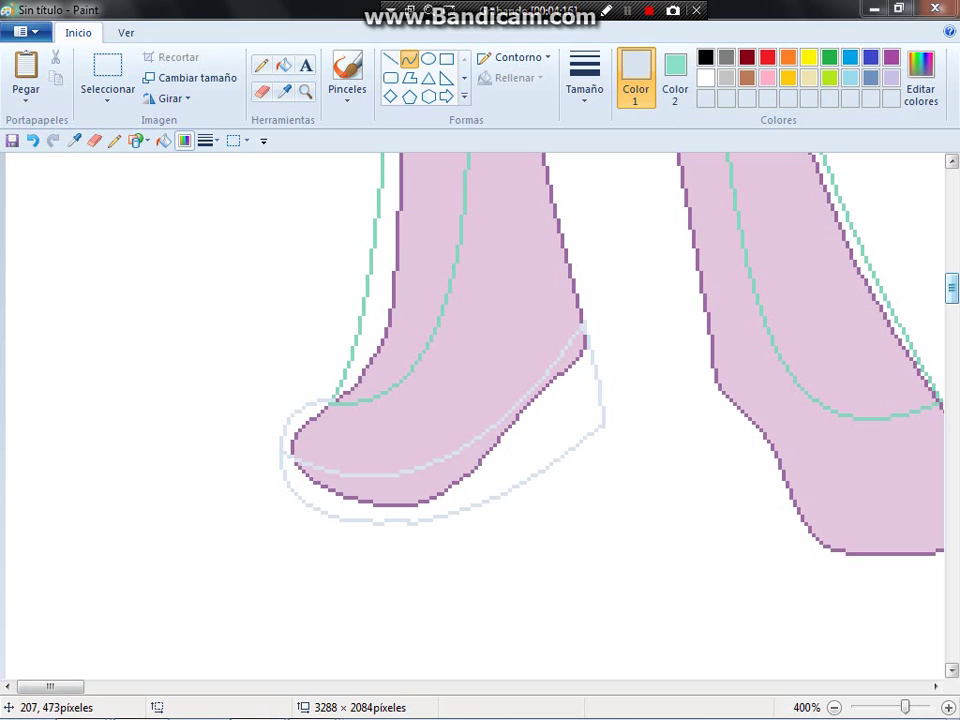
- Try to draw a second pale curve above the left sole, from the back of the ankle to the green instep line
scroll(480, 410, up, 3)
scroll(480, 410, down, 2)
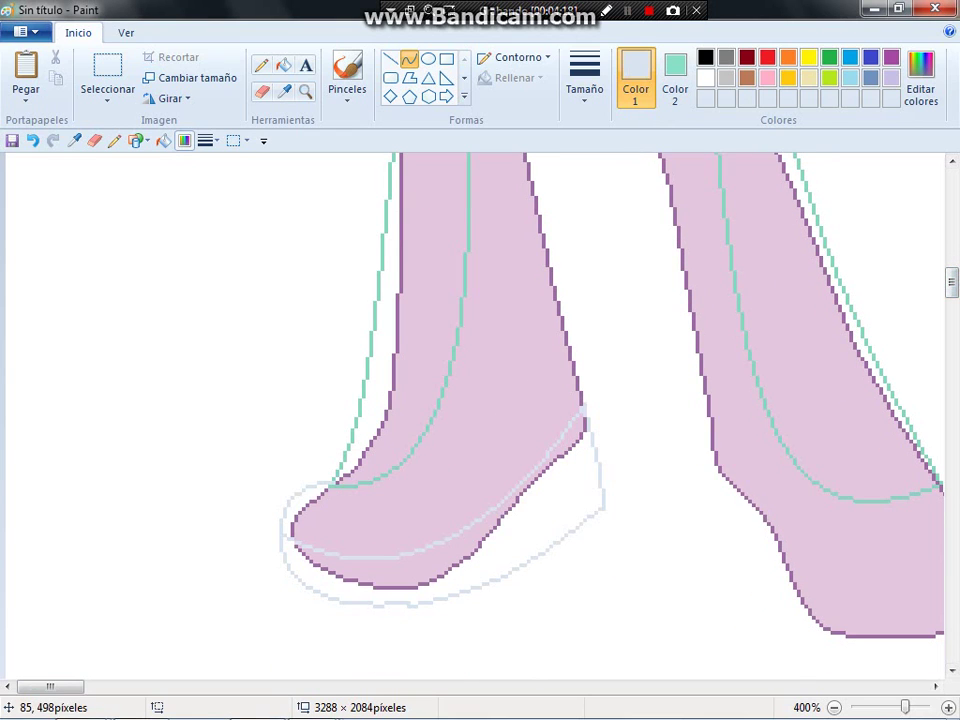
scroll(475, 415, up, 3)
scroll(475, 415, down, 3)
mouse_move(571, 382)
mouse_down()
mouse_move(387, 486)
mouse_move(399, 470)
mouse_move(435, 486)
mouse_up()
scroll(480, 410, down, 3)
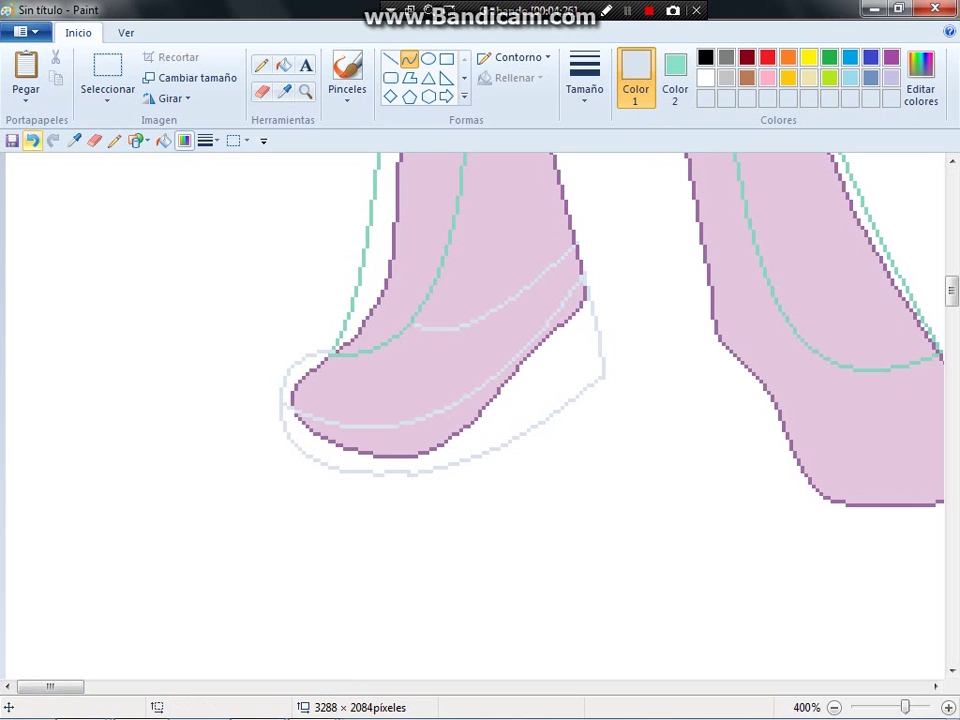
click(32, 140)
mouse_move(563, 225)
mouse_down()
mouse_move(447, 315)
mouse_move(409, 326)
mouse_move(499, 304)
mouse_up()
scroll(475, 410, up, 3)
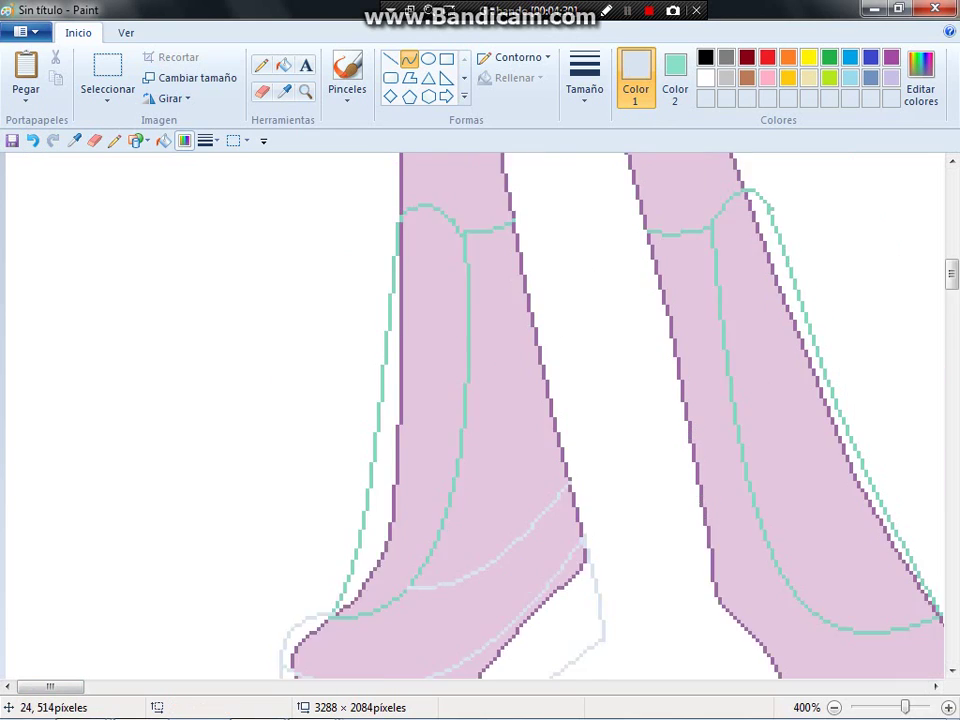
scroll(475, 410, down, 3)
scroll(475, 410, right, 3)
scroll(475, 410, down, 1)
scroll(475, 410, up, 1)
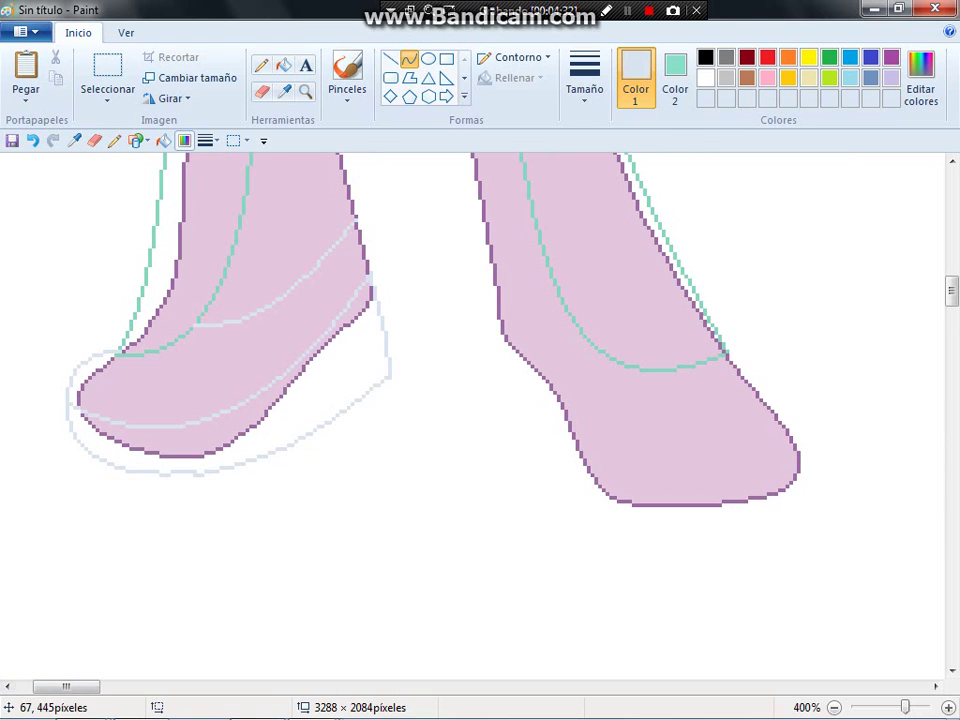
click(73, 140)
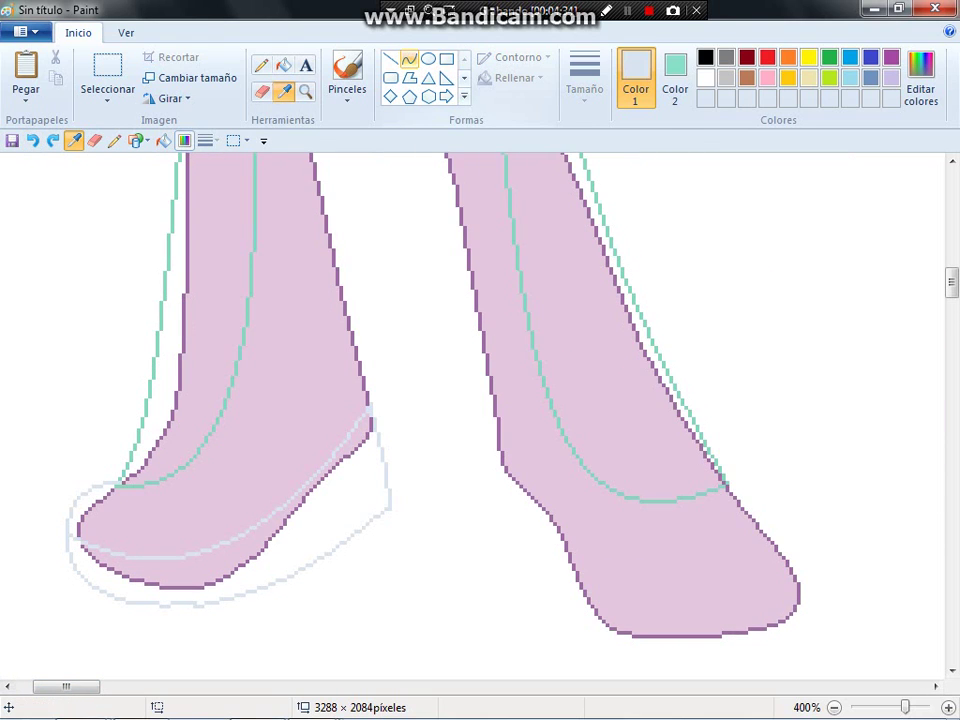
click(464, 276)
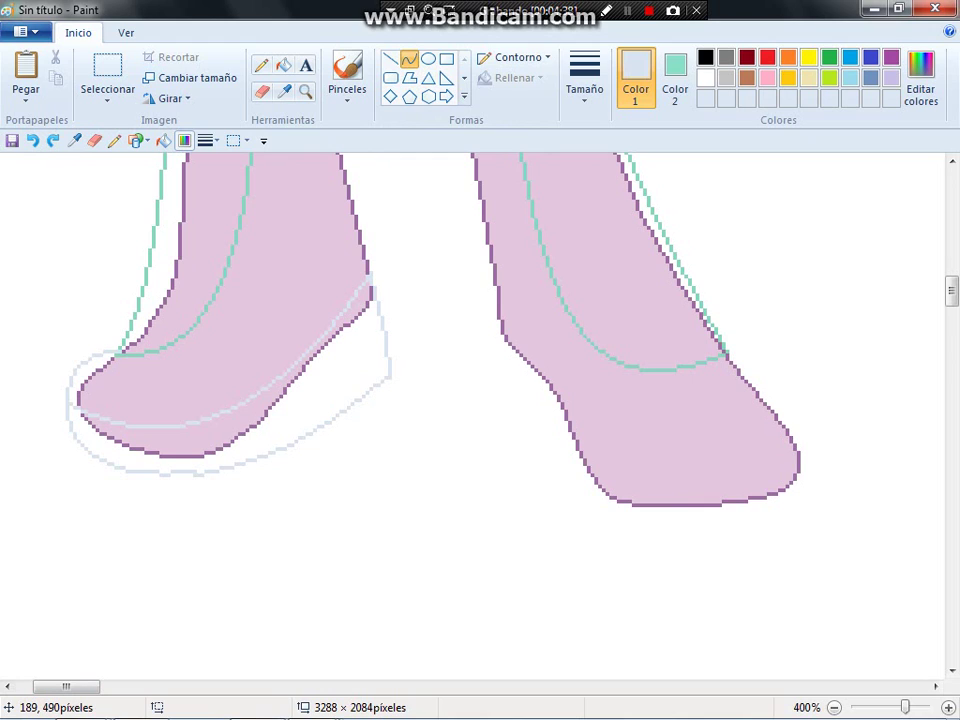
- Draw pale curves around the right foot's toe and underneath the foot, from the instep to the arch
drag(729, 356, 762, 520)
click(781, 384)
drag(781, 384, 860, 496)
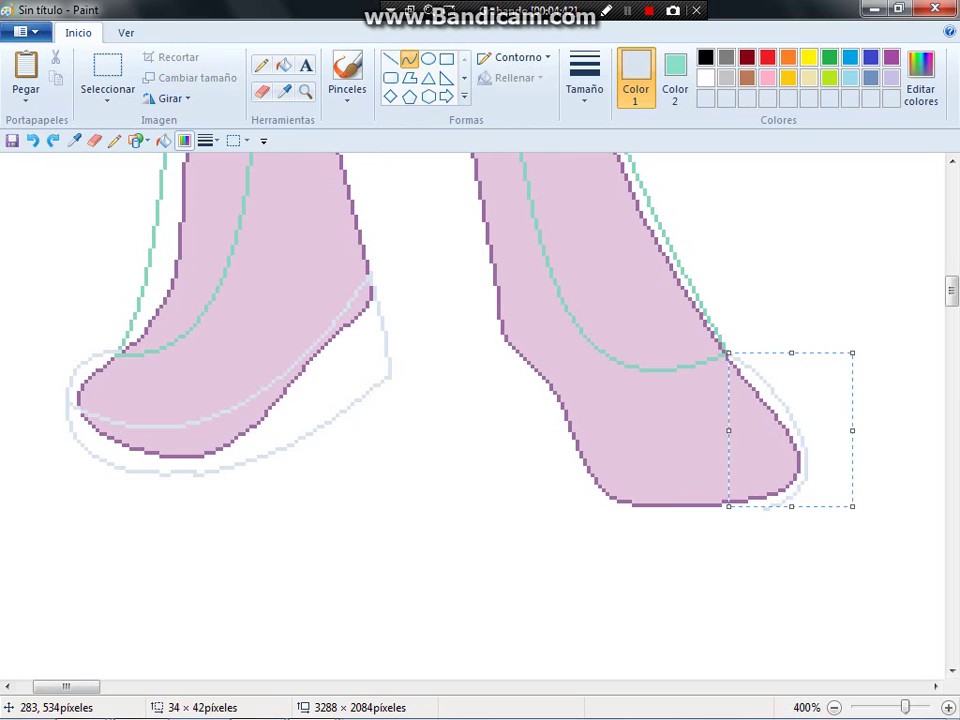
click(676, 452)
mouse_move(765, 505)
mouse_down()
mouse_move(577, 473)
mouse_move(561, 453)
mouse_move(641, 549)
mouse_move(569, 509)
mouse_up()
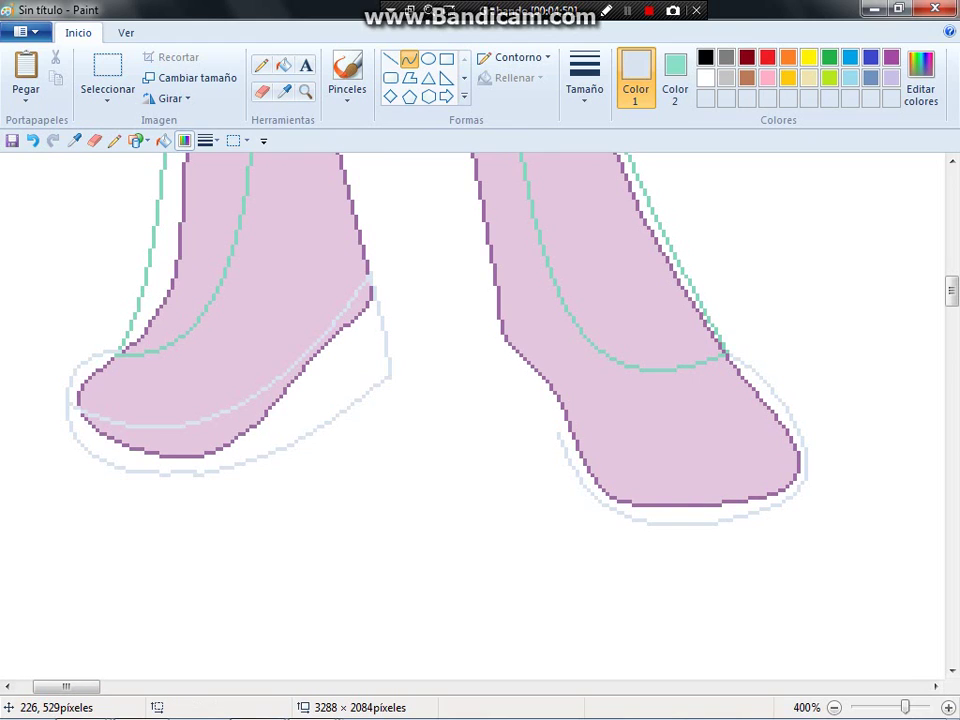
- Draw the top line of the right boot's sole as a pale curve across the foot from heel to toe
drag(672, 520, 500, 302)
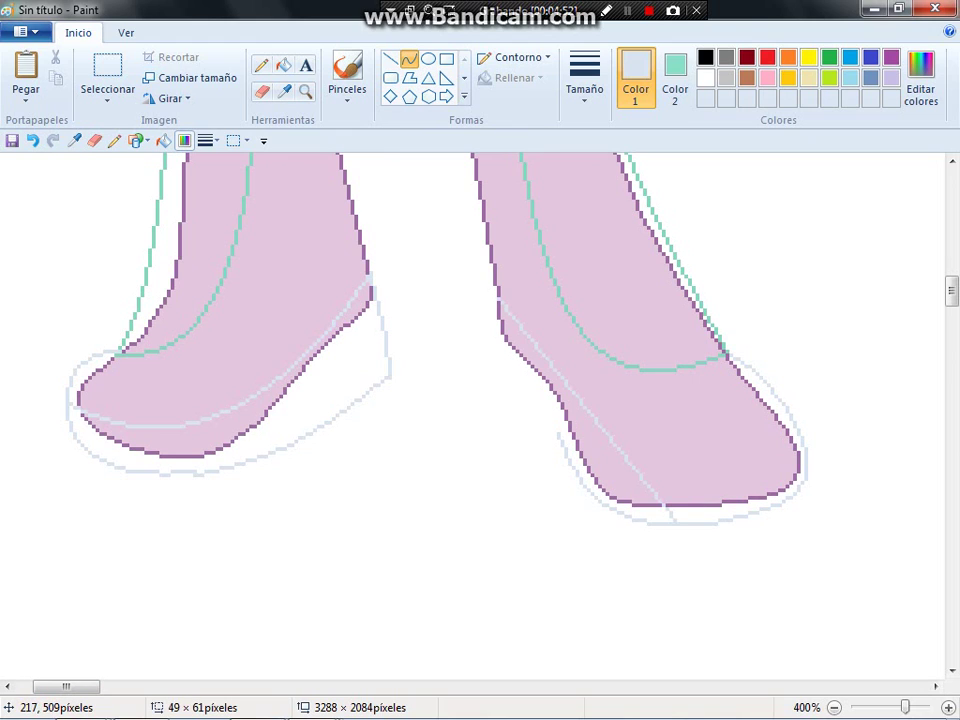
key(ctrl+z)
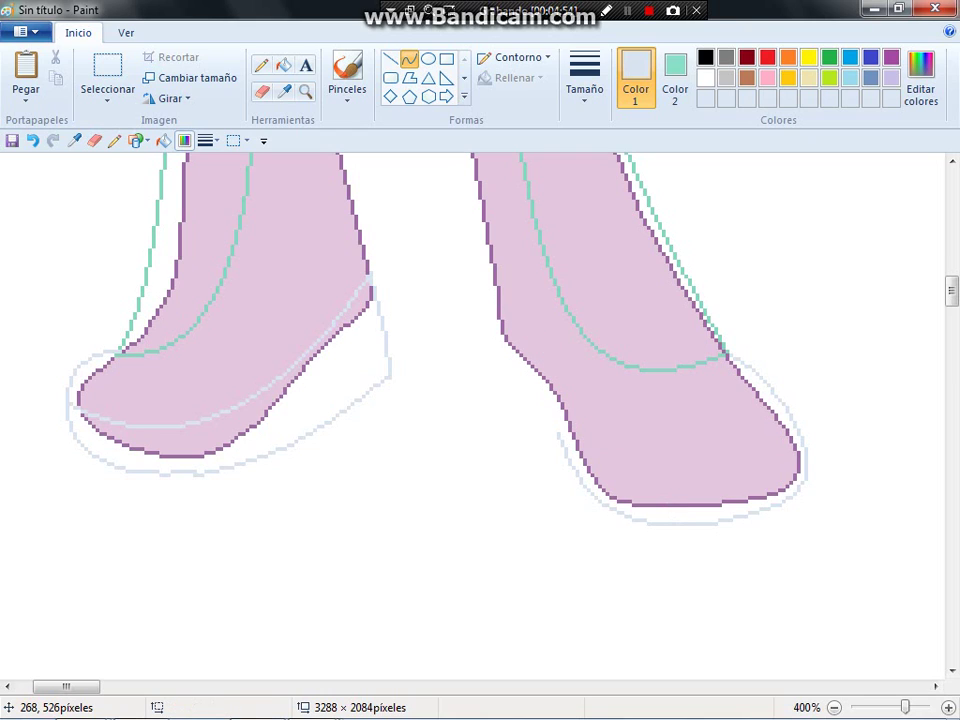
drag(828, 442, 504, 302)
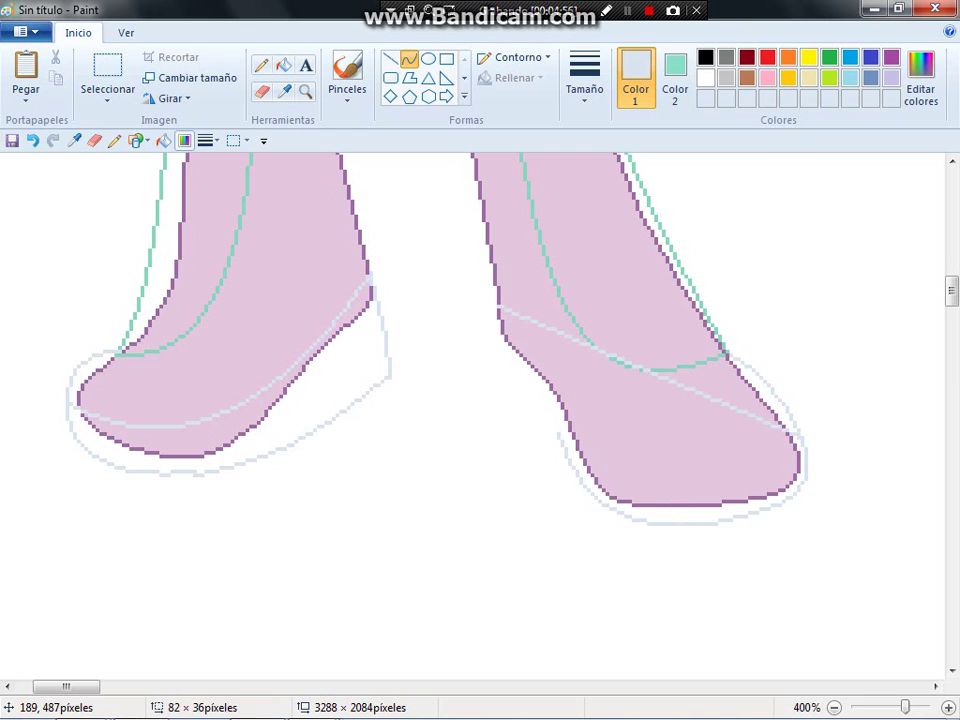
key(ctrl+z)
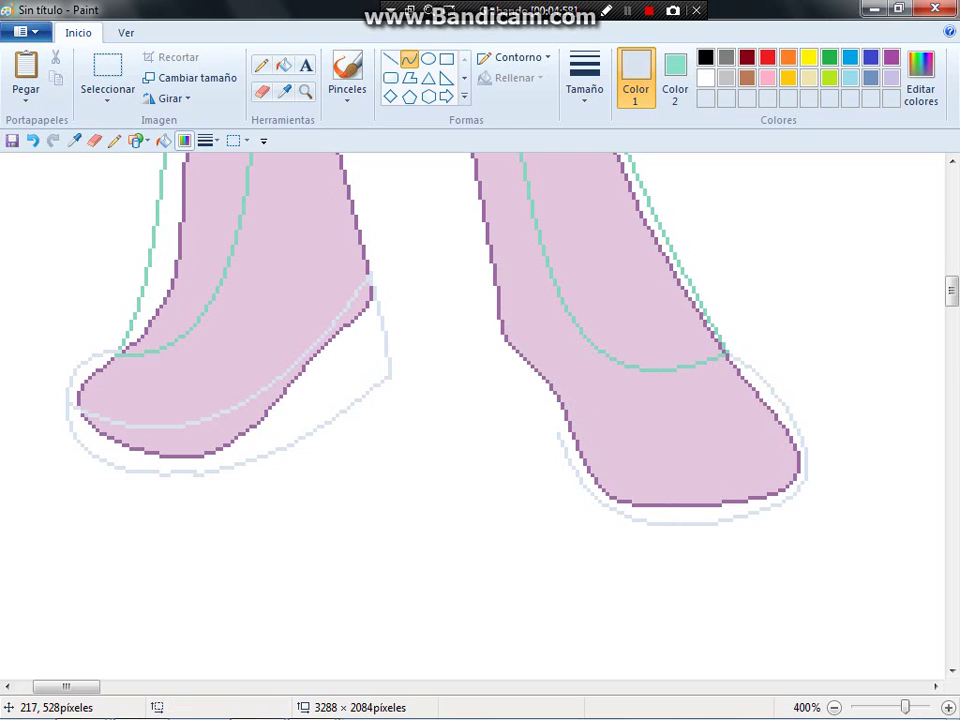
drag(824, 454, 380, 218)
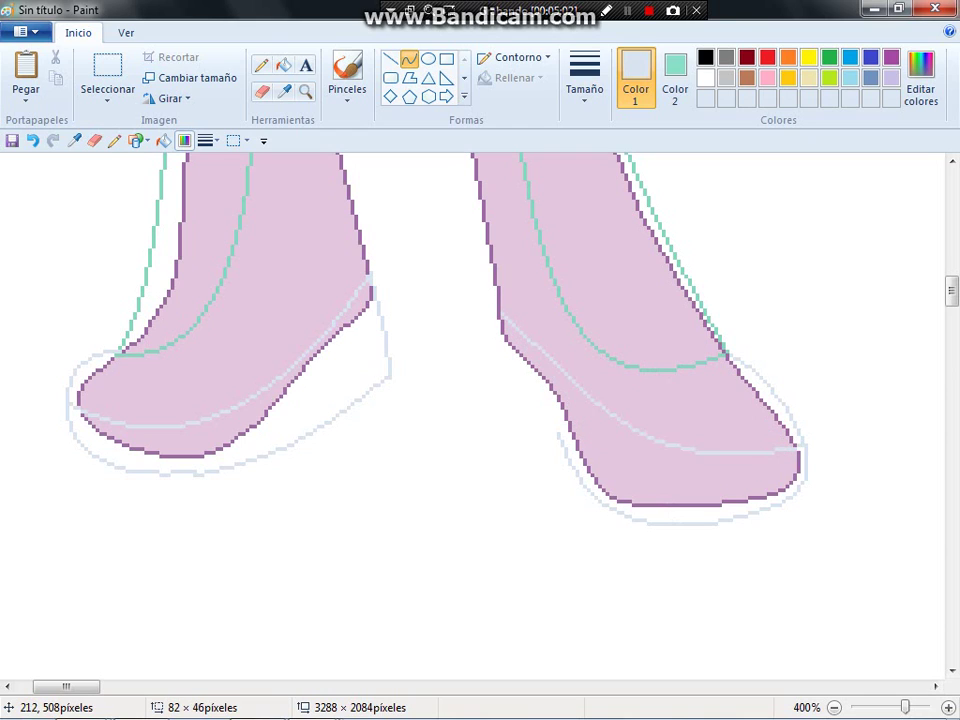
key(ctrl+z)
mouse_move(499, 305)
mouse_down()
mouse_move(623, 409)
mouse_move(839, 453)
mouse_move(655, 457)
mouse_move(700, 545)
mouse_move(503, 309)
mouse_move(502, 455)
mouse_up()
key(ctrl+z)
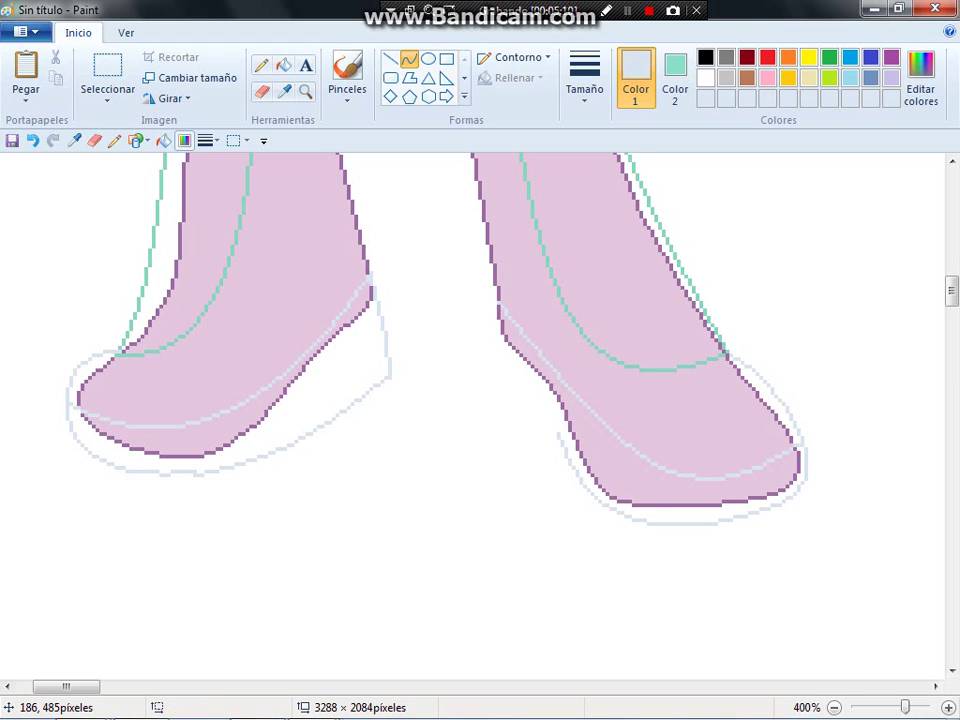
- Draw the right sole's heel edge straight down and a curved underside joining it to the sole outline
drag(500, 300, 500, 411)
right_click(500, 364)
right_click(500, 436)
drag(498, 310, 498, 434)
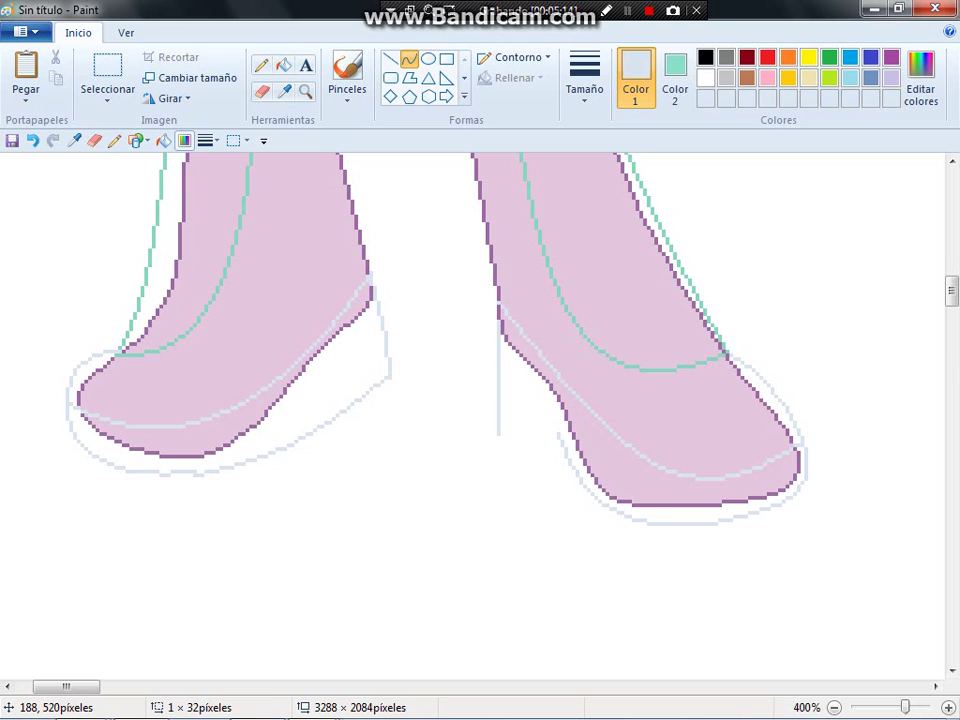
drag(500, 340, 488, 372)
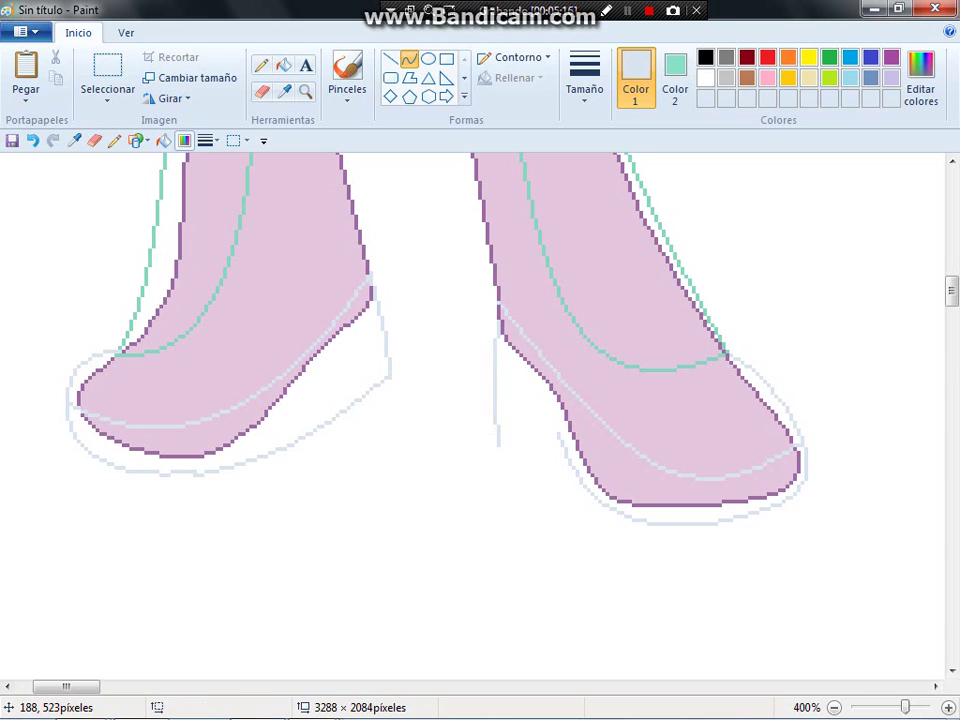
drag(500, 445, 560, 472)
right_click(491, 445)
drag(498, 440, 622, 504)
- Sample the purple leg outline and replace it with green along the inner edges of both boots using the colour-replacing eraser
click(262, 91)
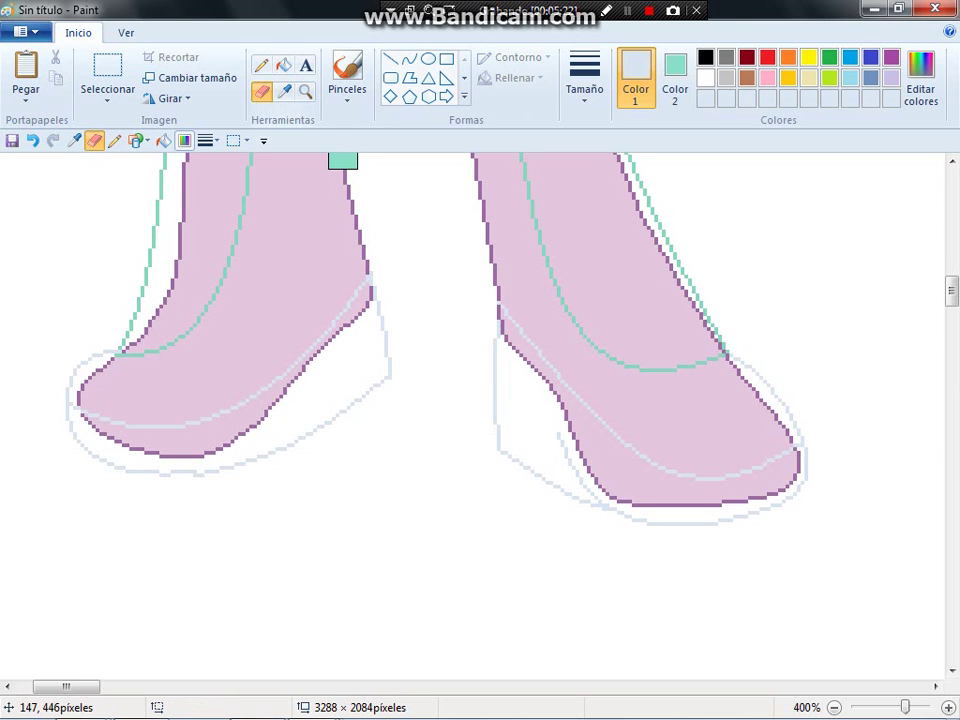
click(306, 91)
scroll(307, 211, up, 3)
click(284, 91)
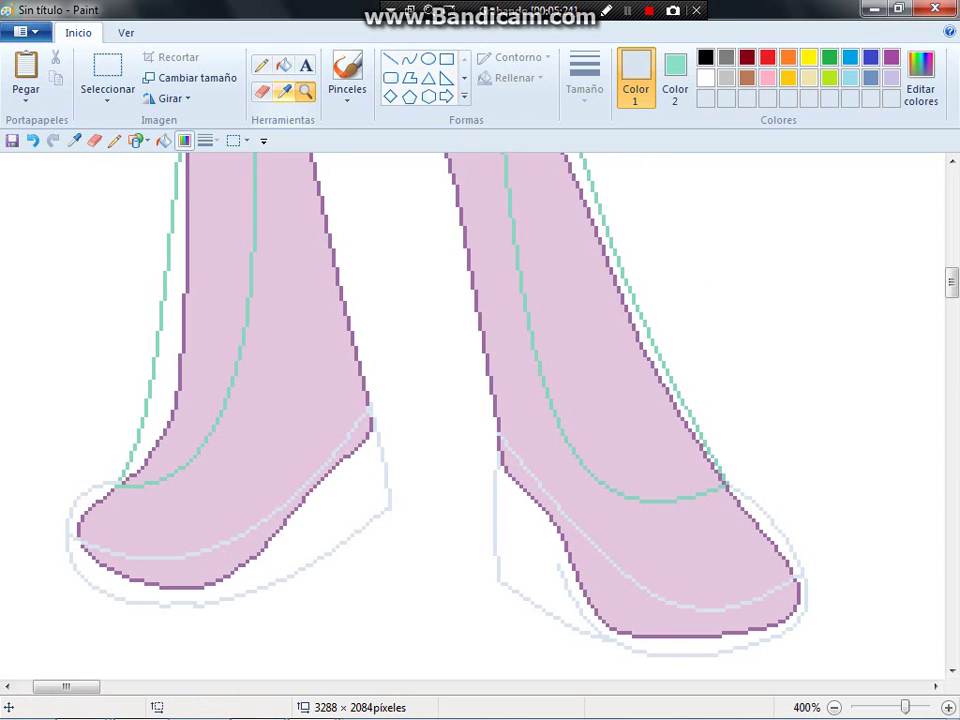
click(343, 305)
scroll(343, 305, up, 3)
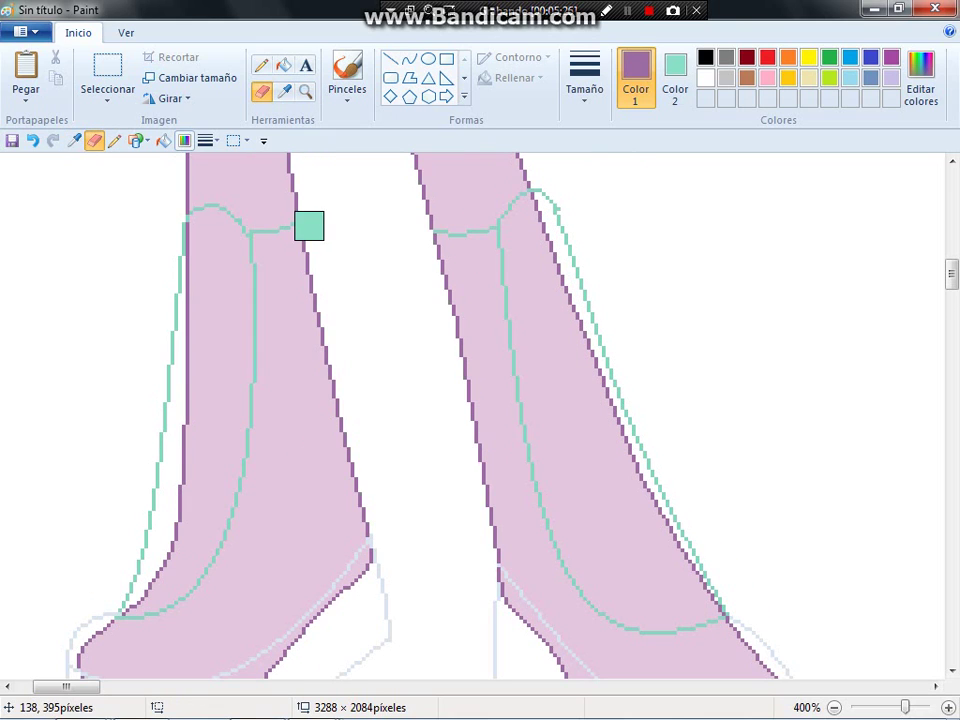
mouse_move(468, 405)
mouse_down()
mouse_move(428, 255)
mouse_move(437, 261)
mouse_move(436, 308)
mouse_move(433, 249)
mouse_move(454, 467)
mouse_move(491, 523)
mouse_up()
scroll(493, 544, down, 3)
scroll(493, 544, down, 3)
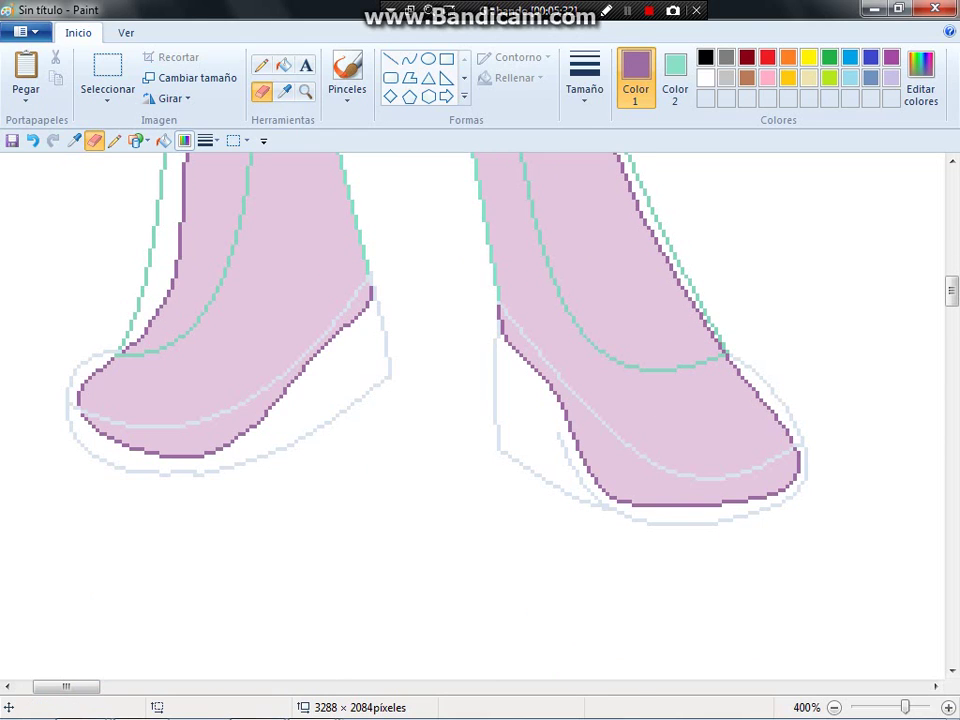
- Fill both panels of the right boot and the left boot's inner panel with purple
click(284, 65)
click(580, 230)
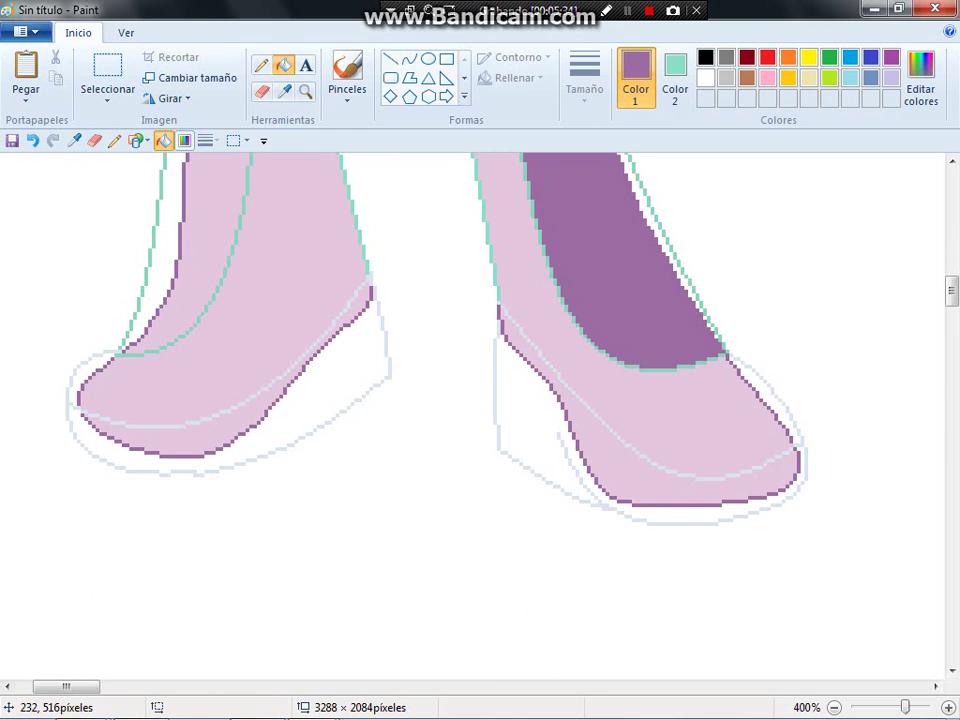
click(505, 230)
scroll(460, 290, up, 3)
click(270, 262)
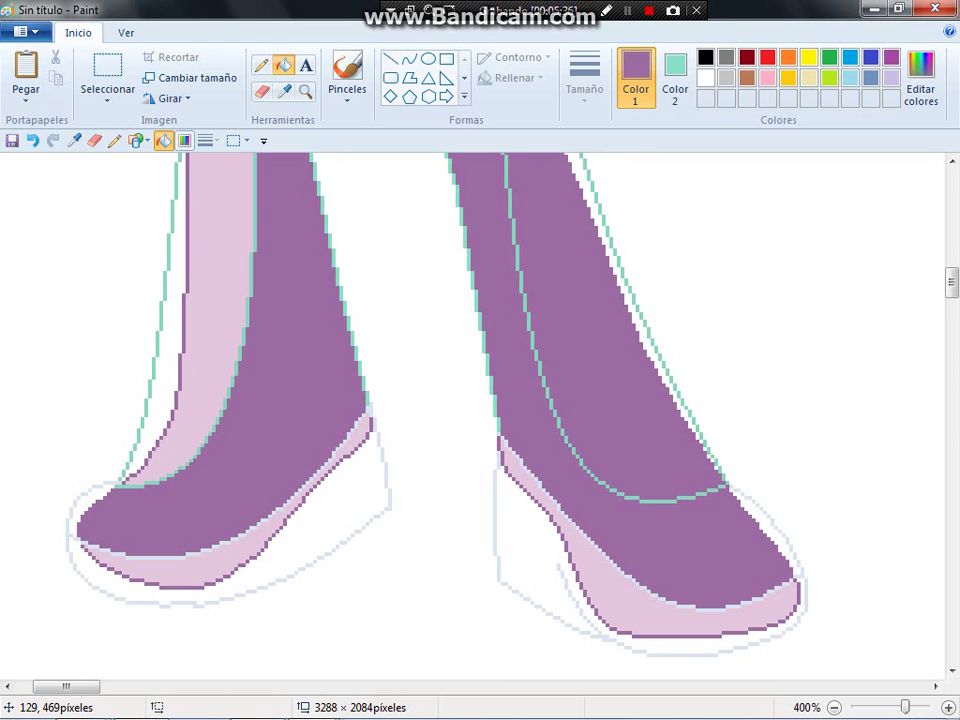
- Fill the sole and heel areas of both boots and the left boot's front panel with purple
click(324, 495)
scroll(460, 480, down, 3)
click(572, 404)
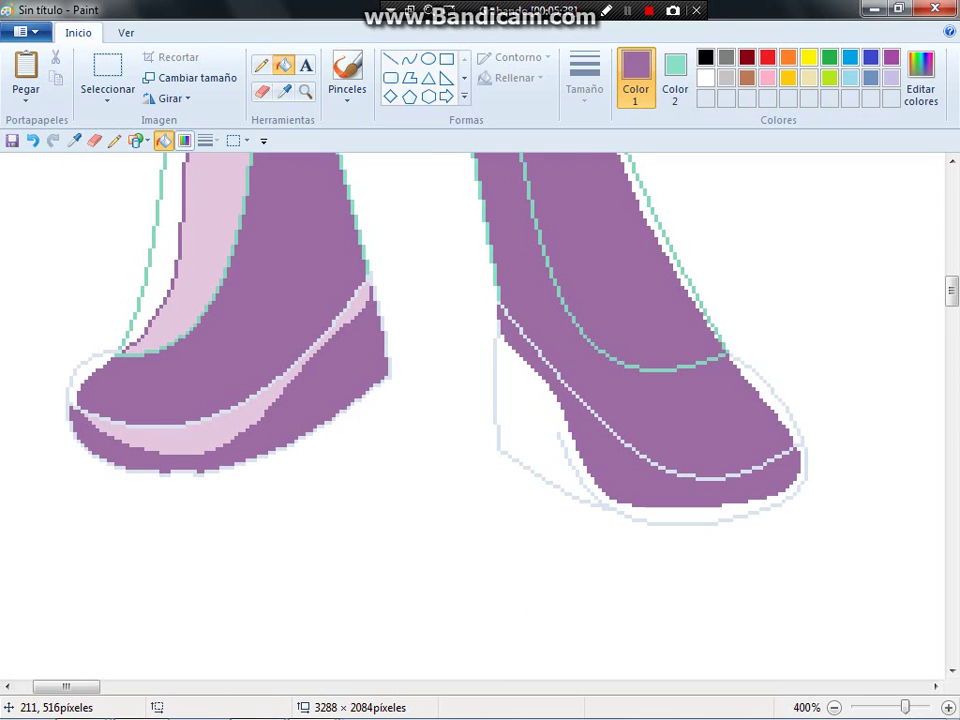
click(516, 380)
scroll(516, 380, up, 5)
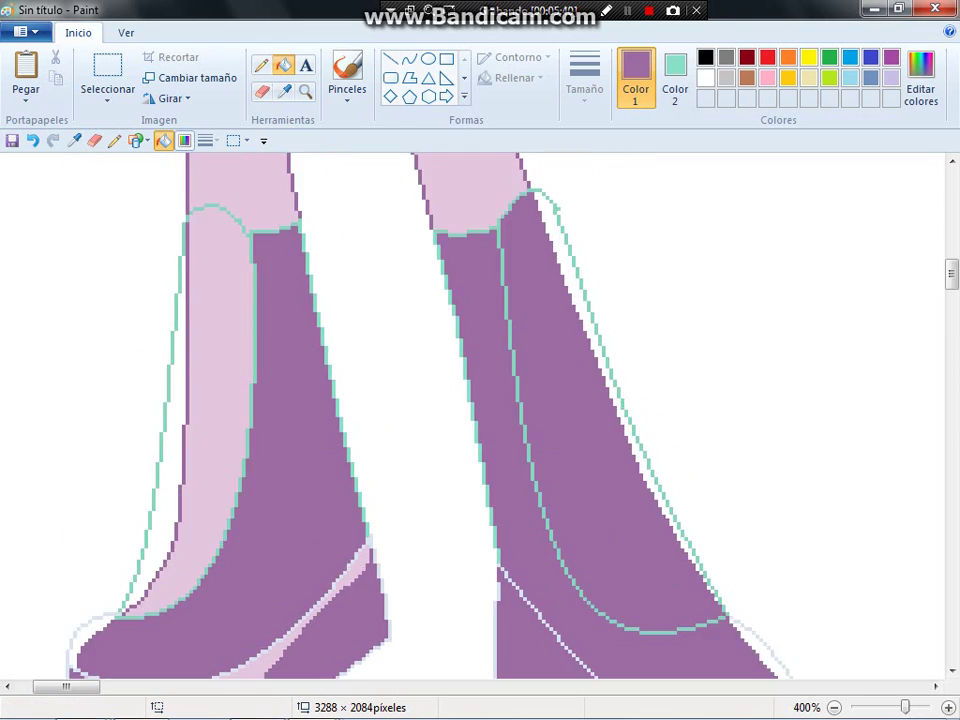
click(190, 370)
scroll(316, 379, up, 15)
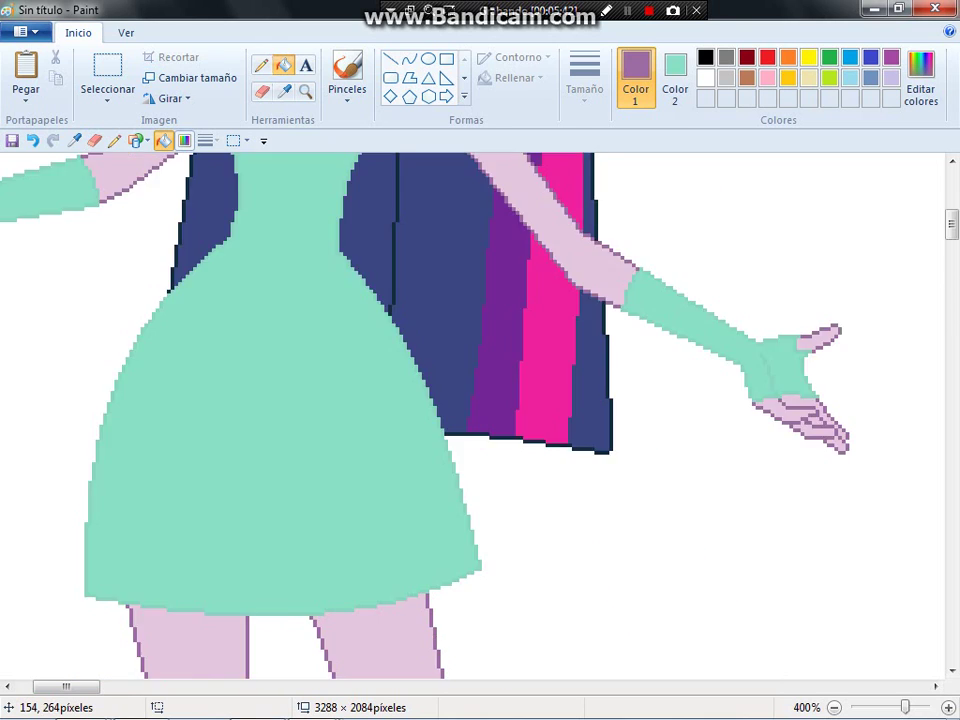
- Sample the pale grey of the reference boot photo's toe cap as Color 2
scroll(292, 163, down, 20)
click(284, 89)
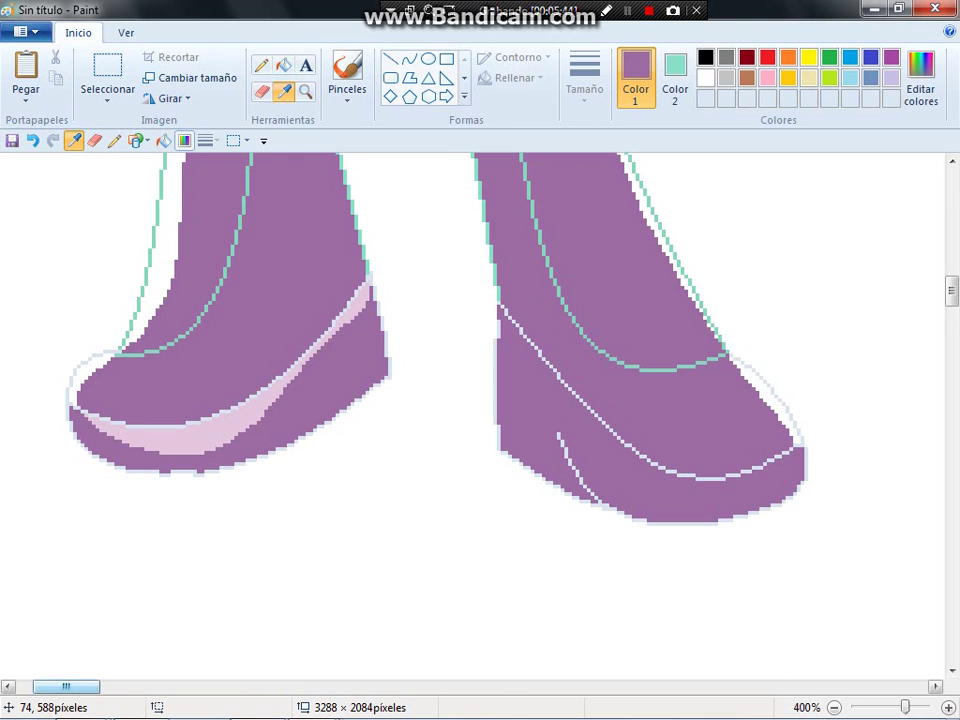
scroll(30, 530, right, 3)
scroll(480, 415, right, 5)
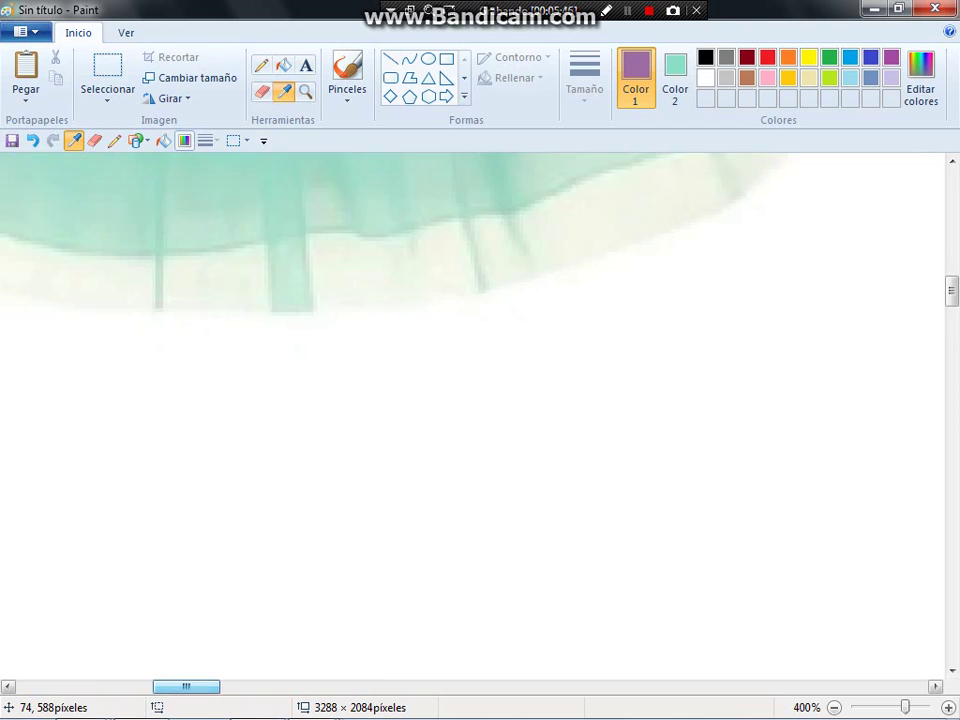
scroll(480, 415, down, 5)
scroll(480, 415, down, 5)
scroll(480, 415, left, 2)
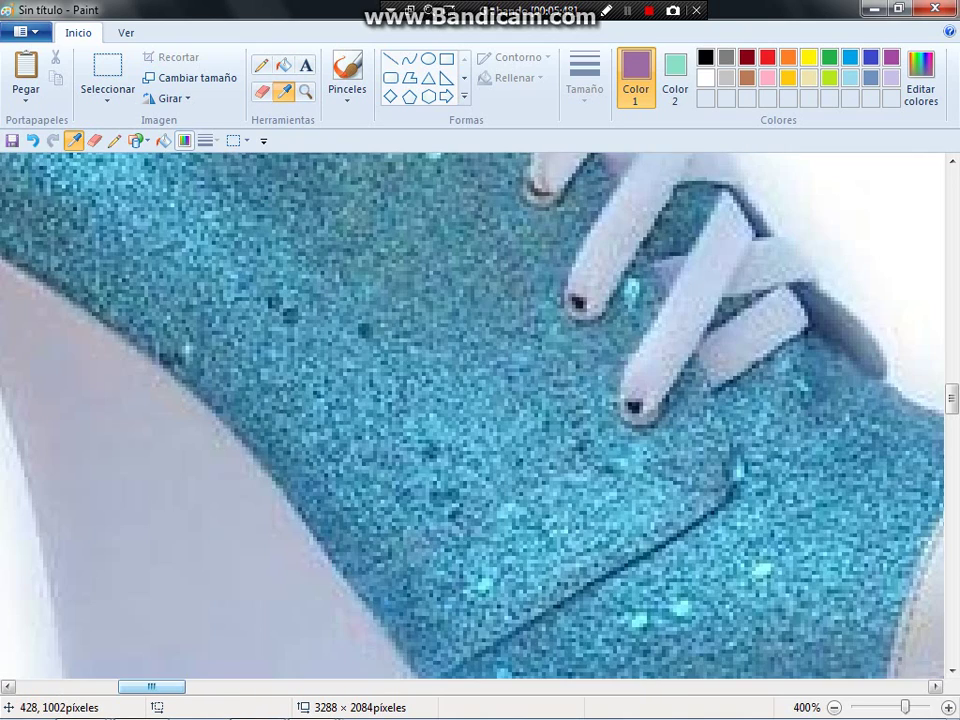
scroll(480, 415, down, 5)
scroll(860, 297, up, 3)
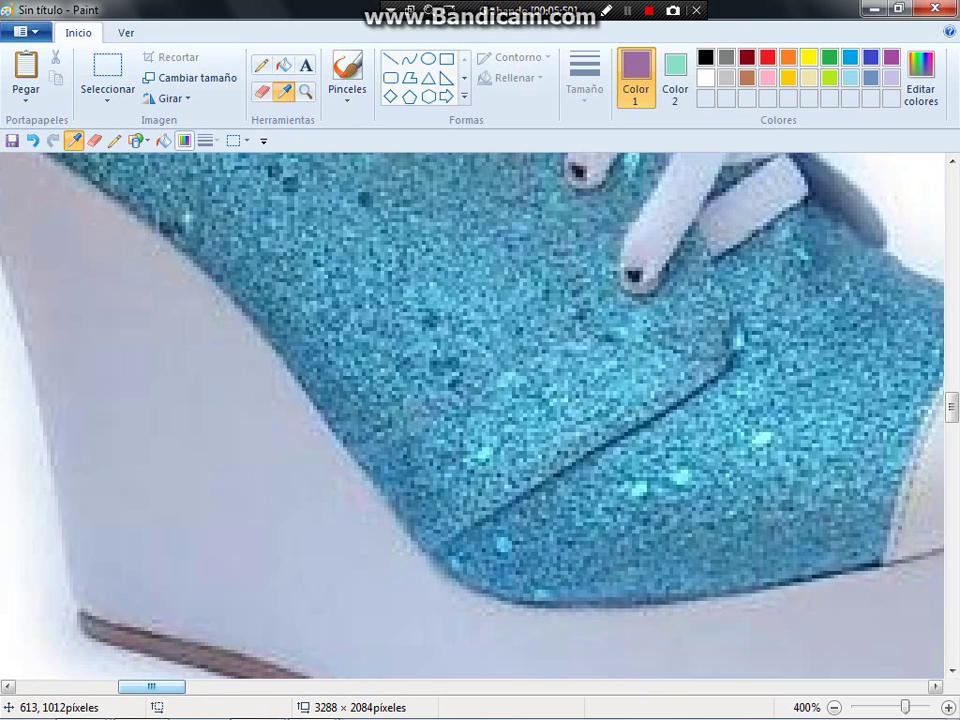
right_click(935, 417)
scroll(300, 500, up, 8)
scroll(480, 415, up, 3)
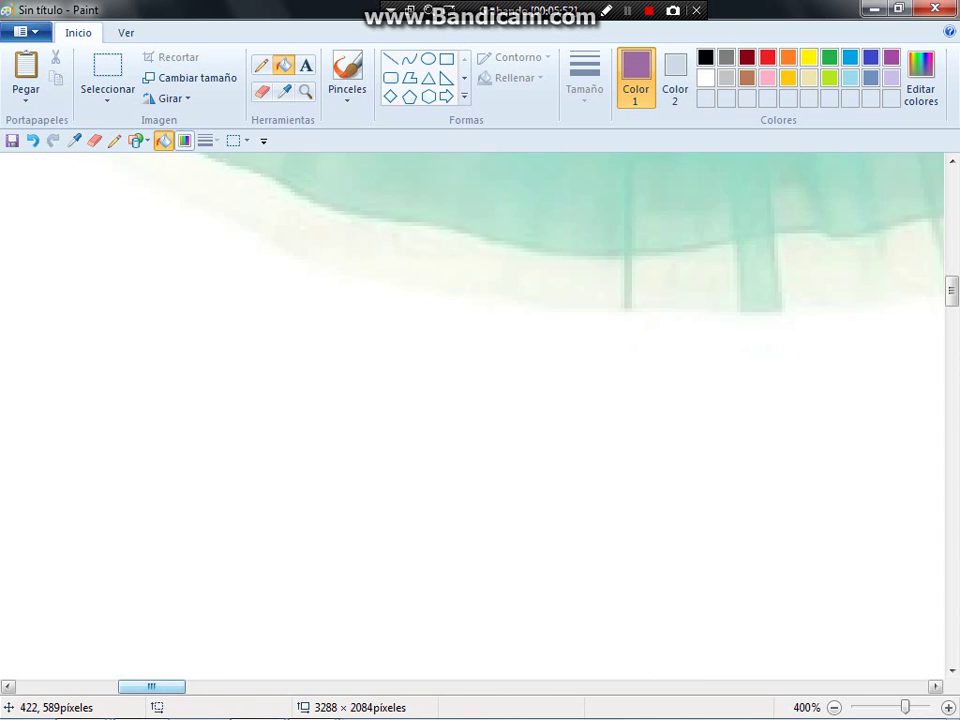
- Fill the left boot's sole, upper and toe and the right boot's sole and inner panel with the sampled pale grey
scroll(480, 415, left, 5)
right_click(555, 370)
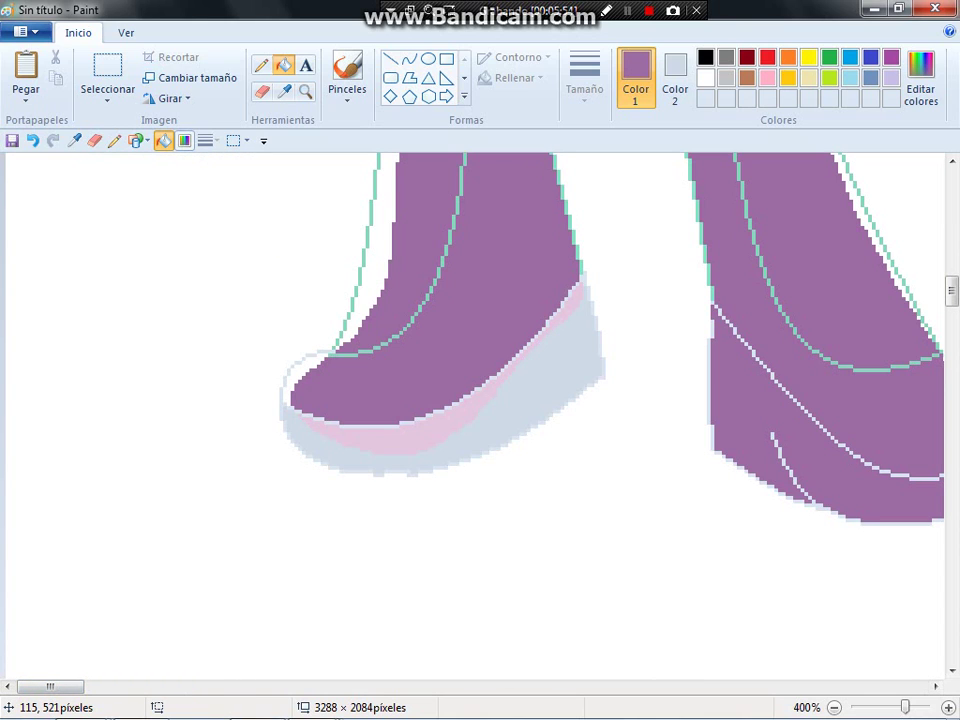
right_click(457, 277)
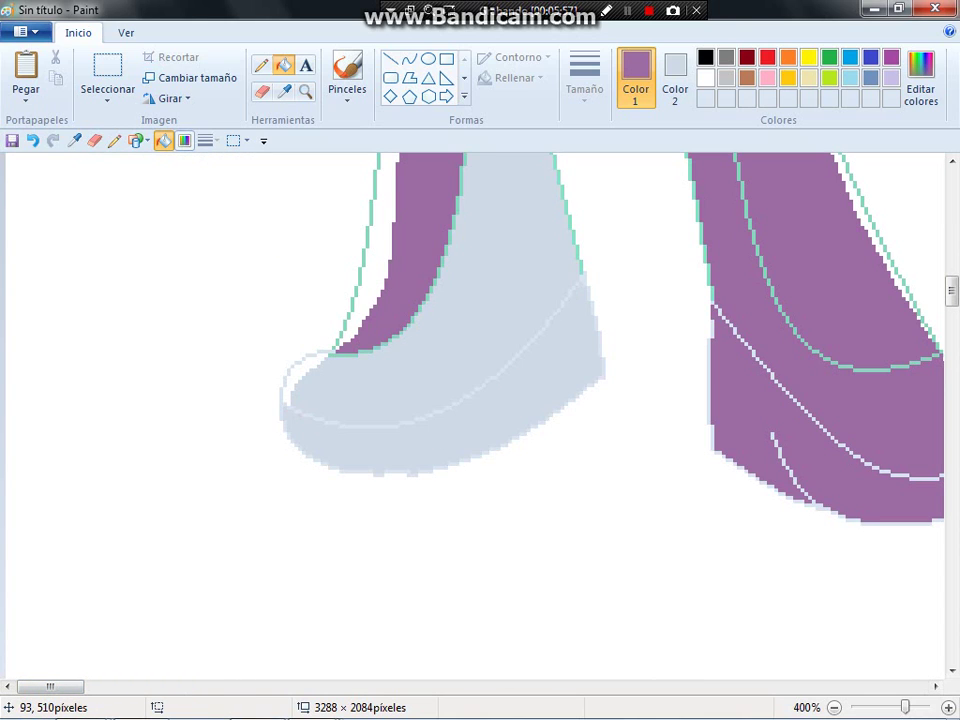
right_click(285, 385)
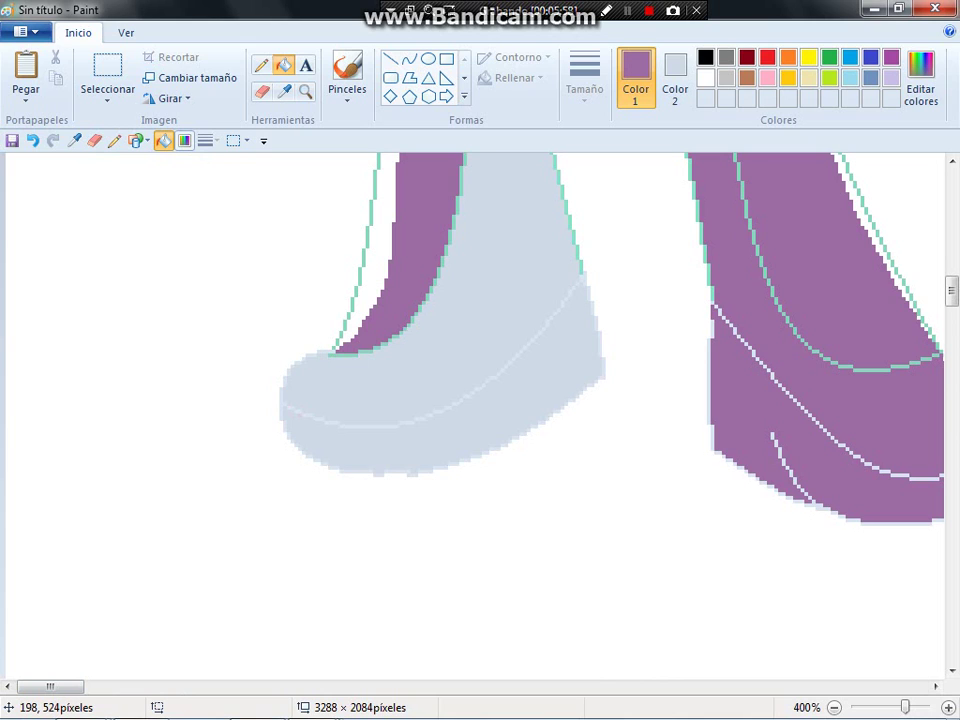
right_click(769, 437)
right_click(785, 349)
- Save the sampled pale grey in Color 2 as a custom palette colour
scroll(565, 465, down, 3)
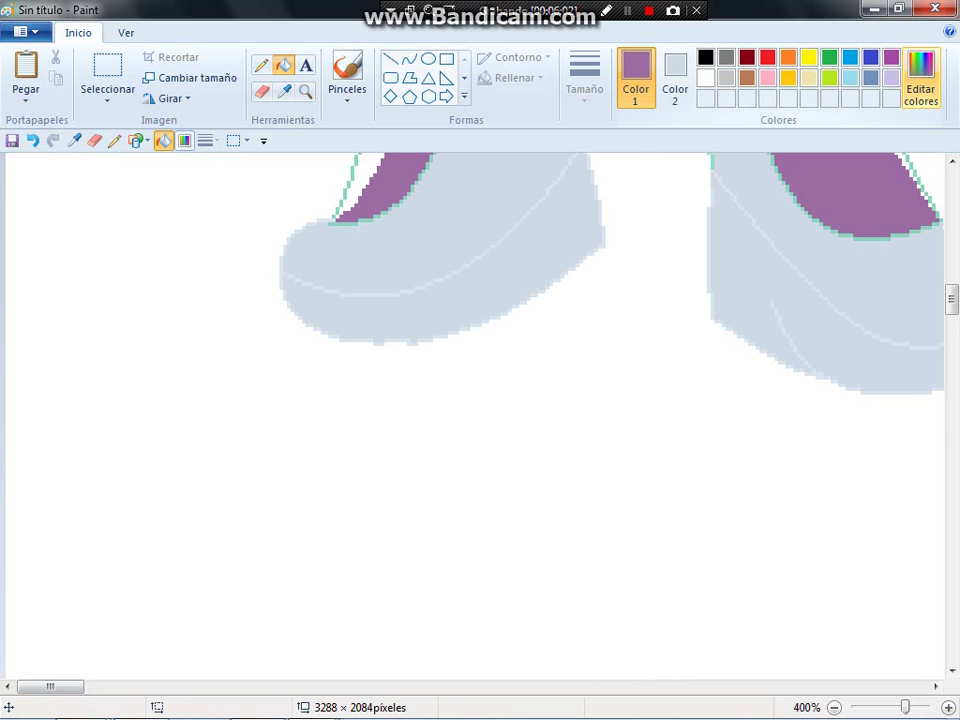
click(920, 80)
click(375, 493)
click(675, 80)
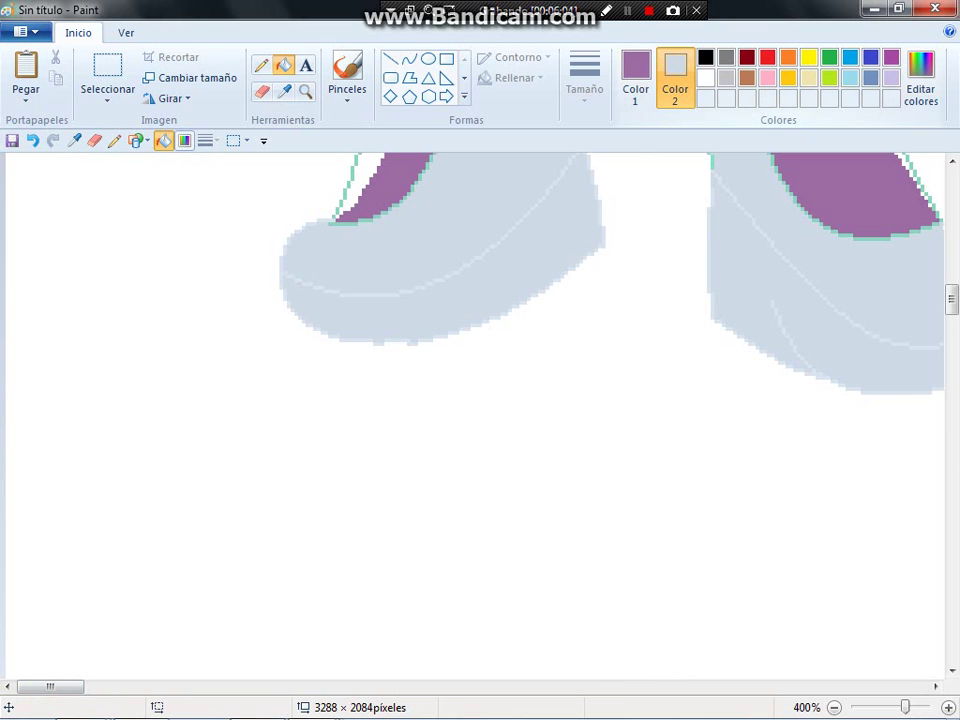
click(920, 80)
click(375, 494)
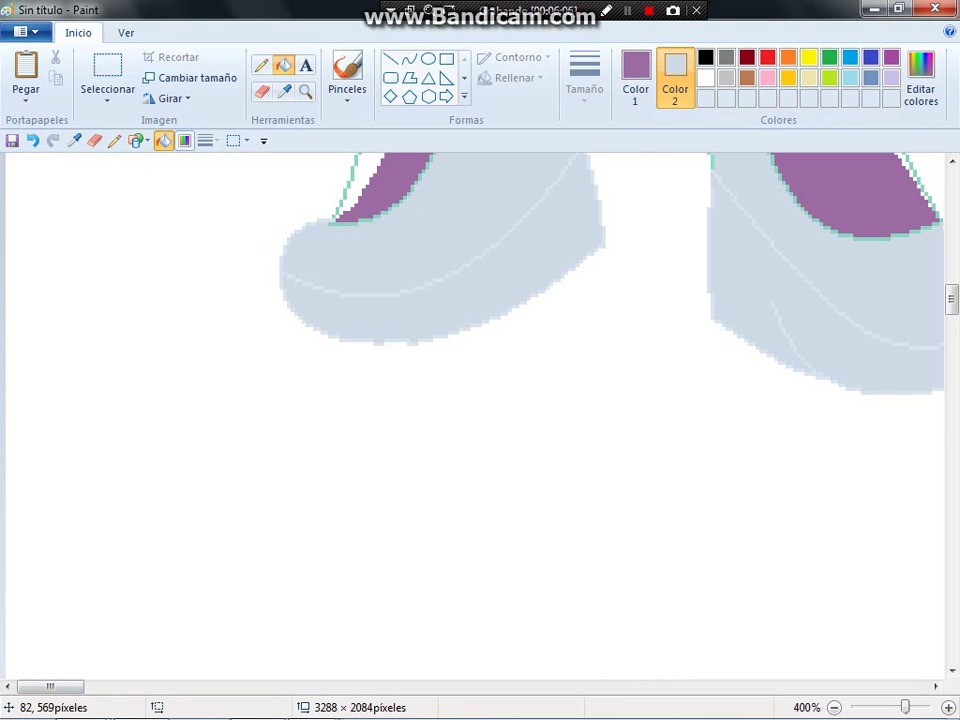
- Sample the lighter outline colour of the left boot's sole as Color 1 and save it as a custom palette colour
click(283, 91)
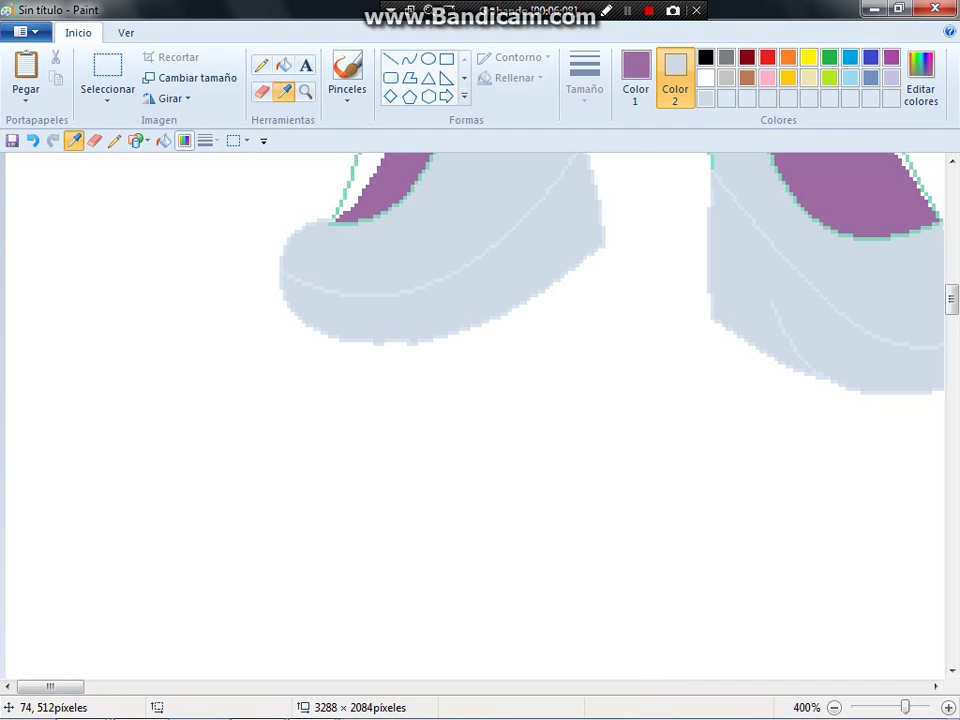
click(300, 240)
click(635, 80)
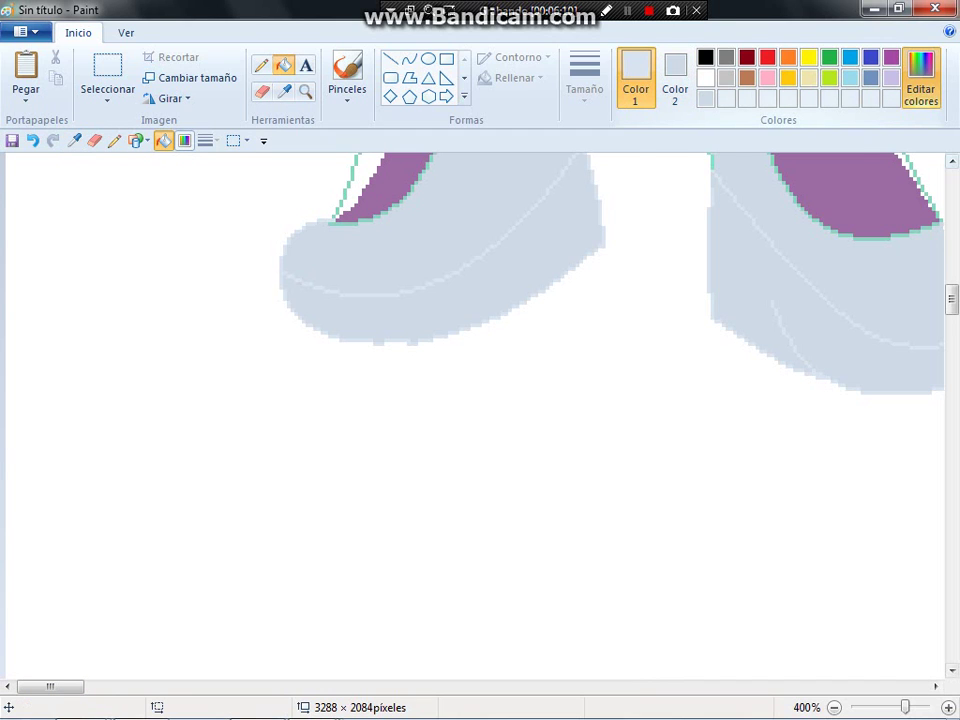
click(920, 88)
click(306, 495)
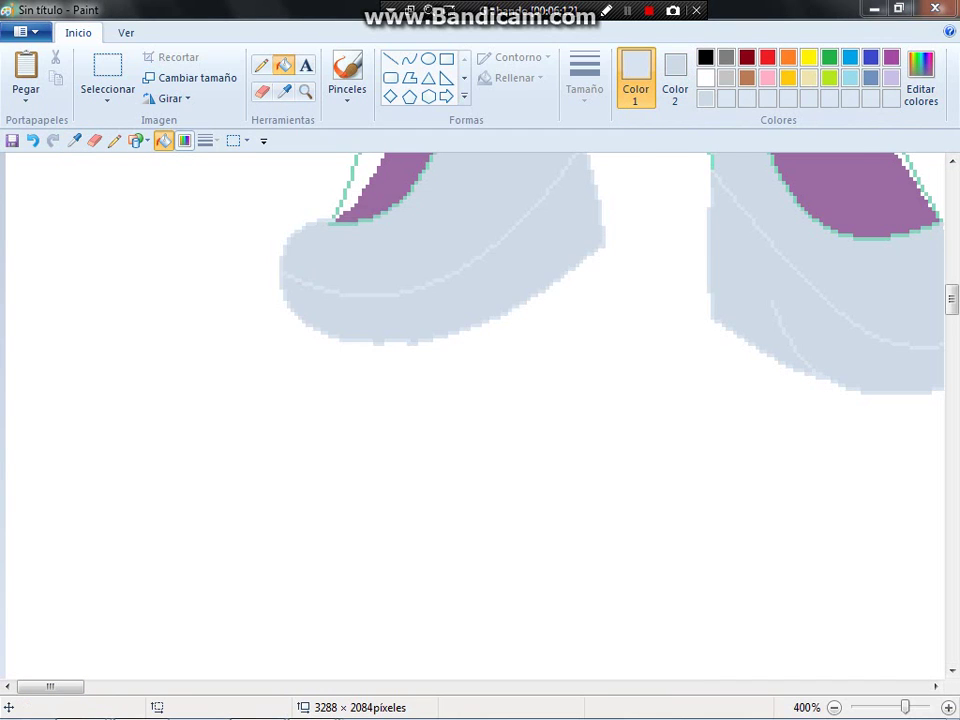
- Set Color 2 to red and fill the left boot's upper and sole with it
click(675, 80)
click(767, 57)
click(509, 265)
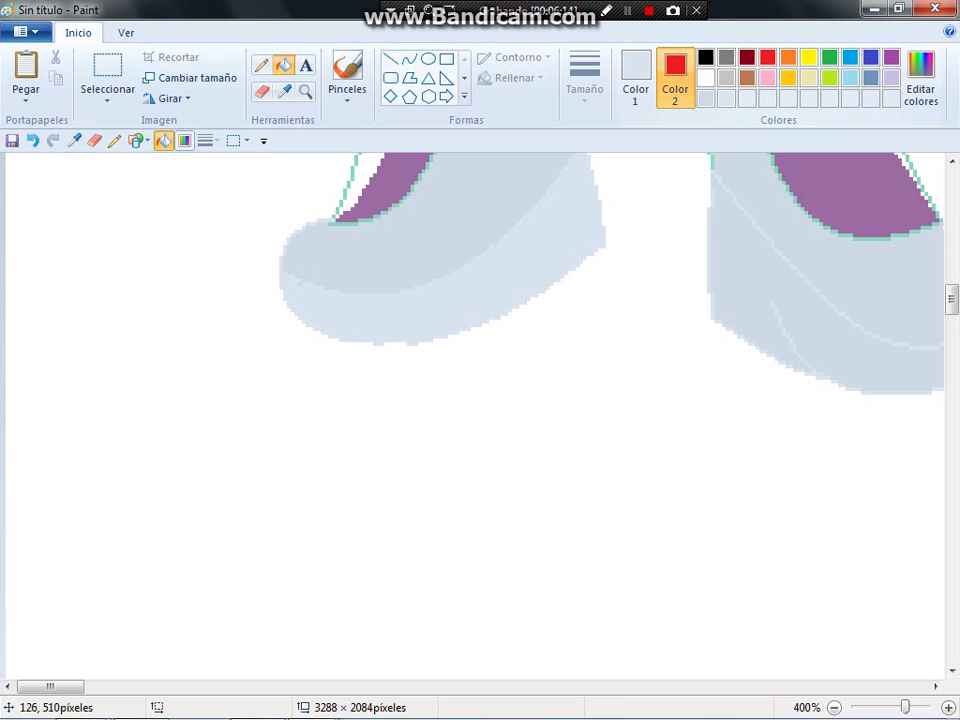
click(375, 265)
key(ctrl+z)
click(32, 140)
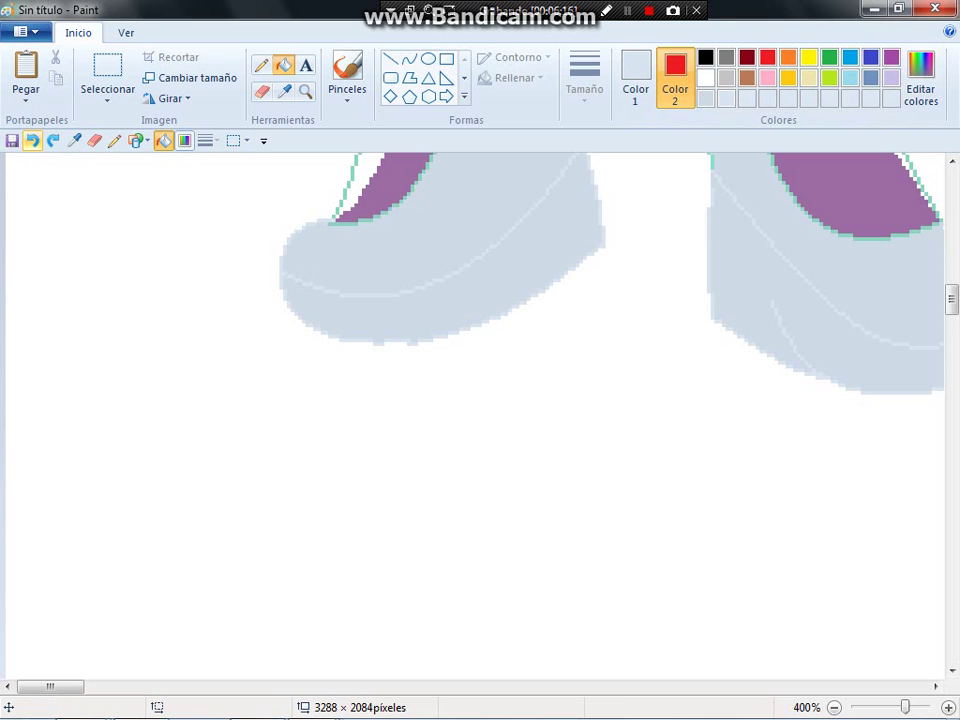
right_click(367, 280)
right_click(416, 295)
scroll(528, 259, up, 3)
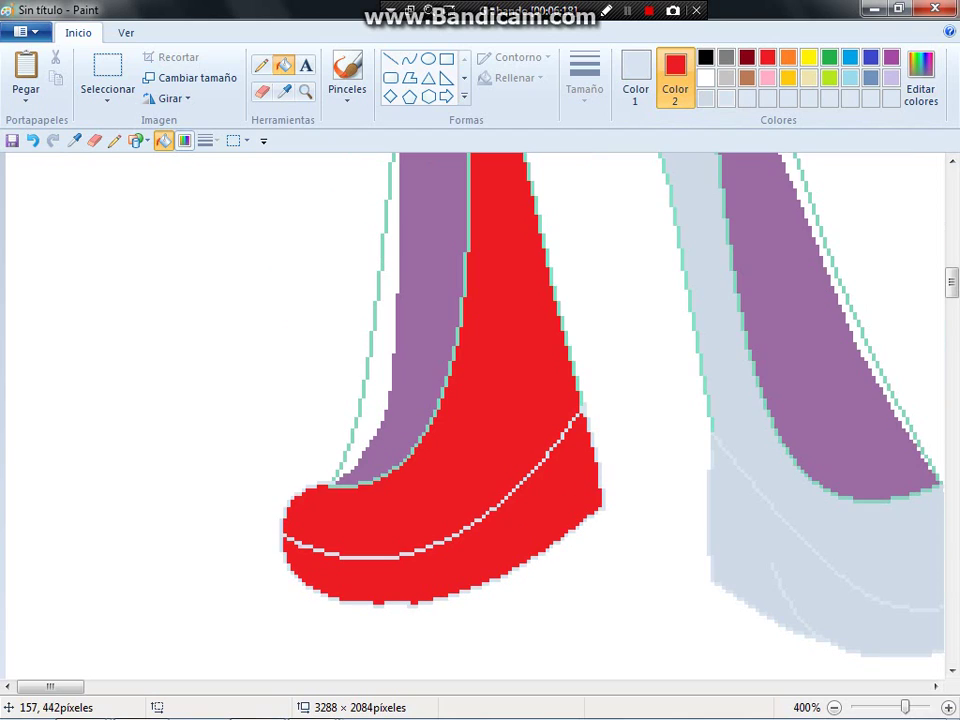
- Set Color 2 to the saved pale grey and recolour the left boot's toe and sole outline with the colour-replacing eraser
click(726, 98)
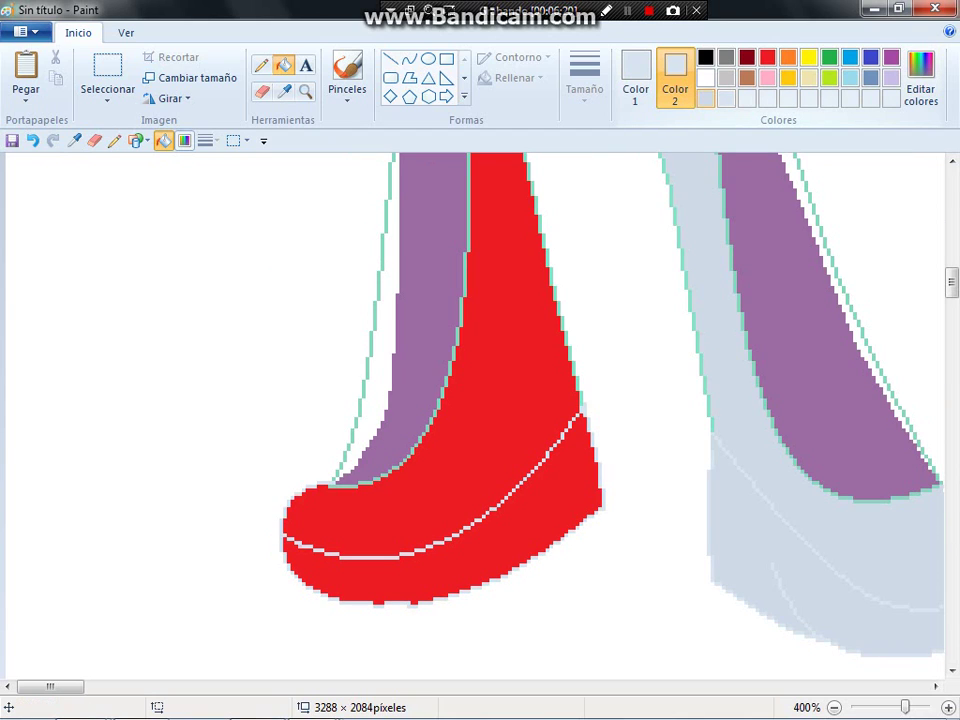
click(636, 75)
click(675, 75)
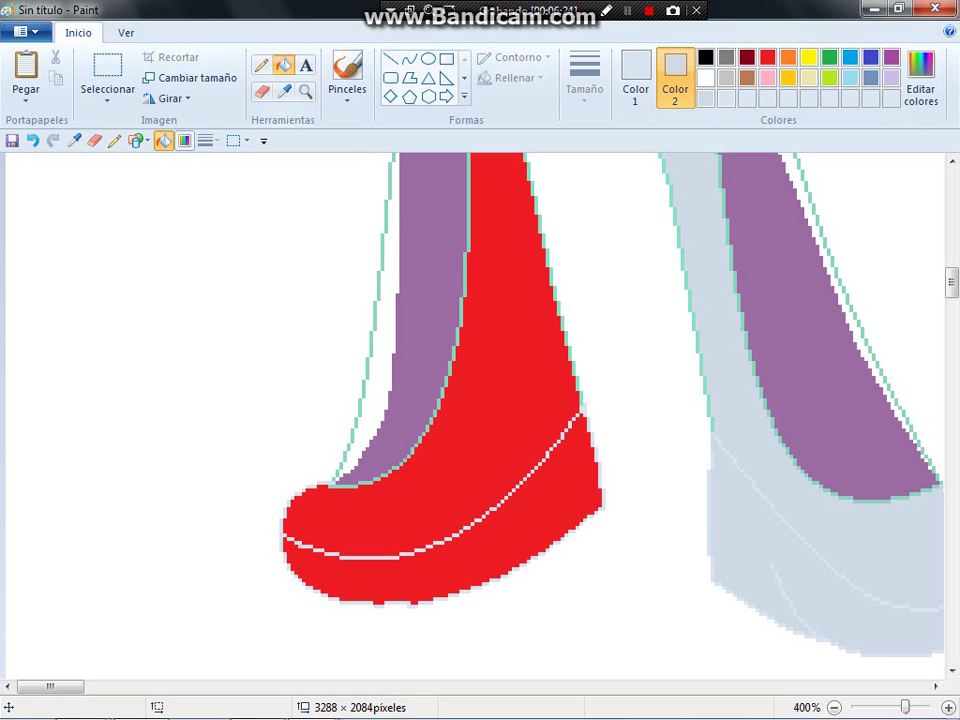
click(262, 91)
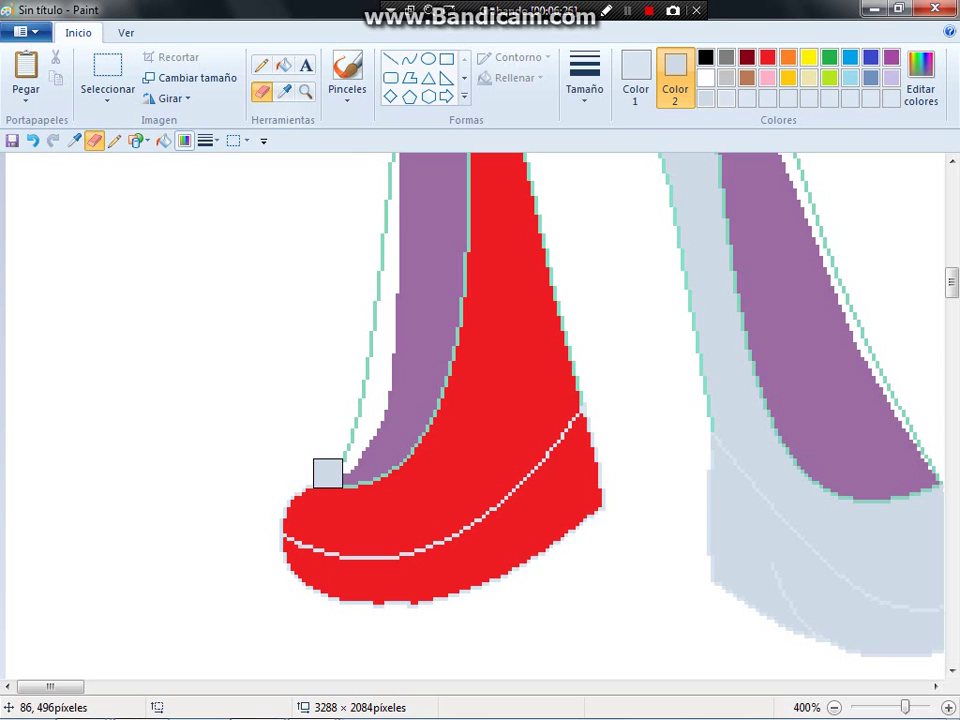
drag(294, 537, 312, 593)
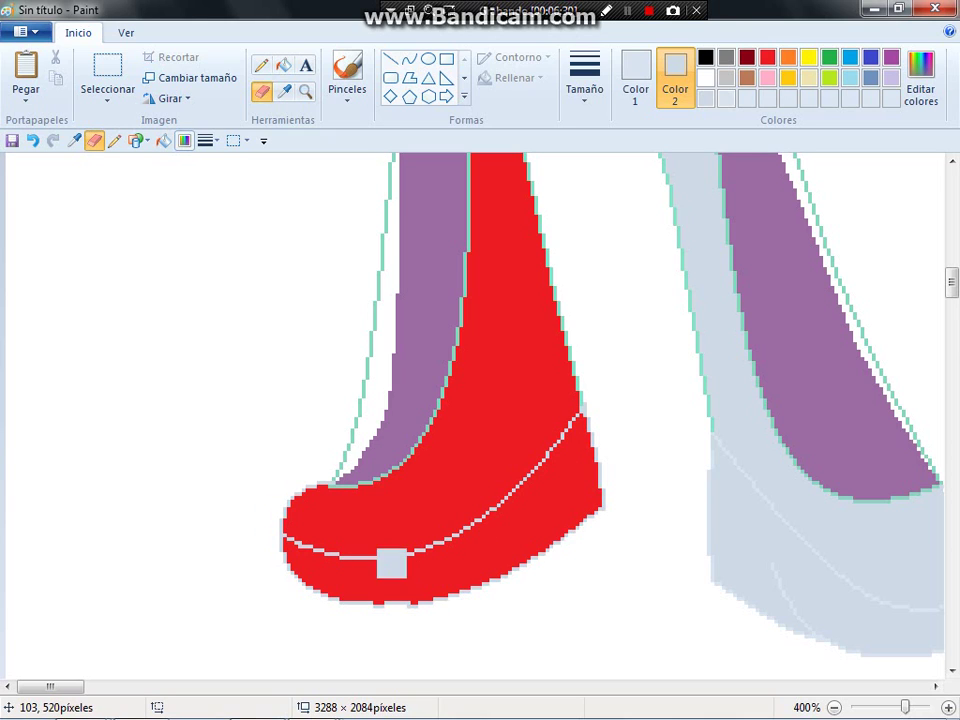
scroll(312, 604, down, 3)
scroll(312, 604, right, 5)
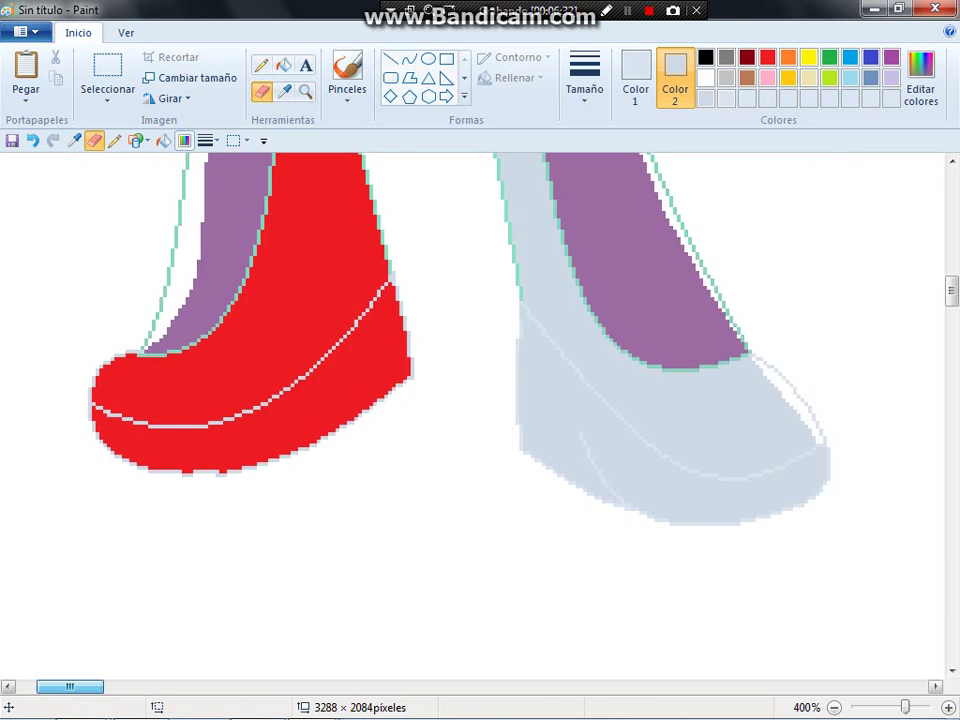
scroll(703, 266, up, 3)
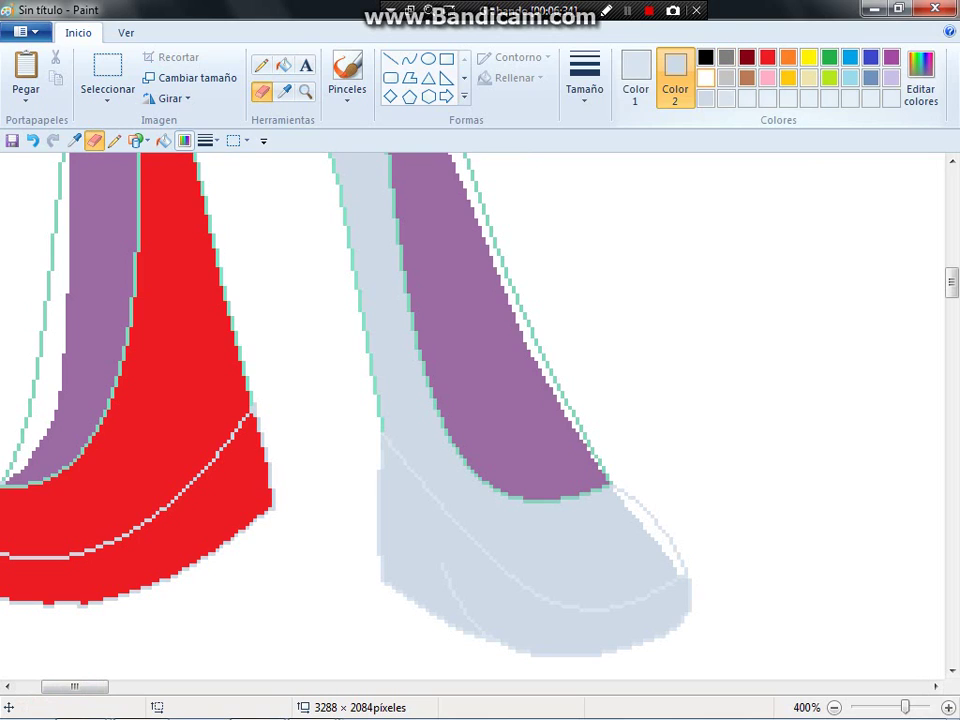
- Set Color 2 to white and fill the right boot's leg panels, upper and sole with white
click(706, 78)
click(636, 80)
click(492, 380)
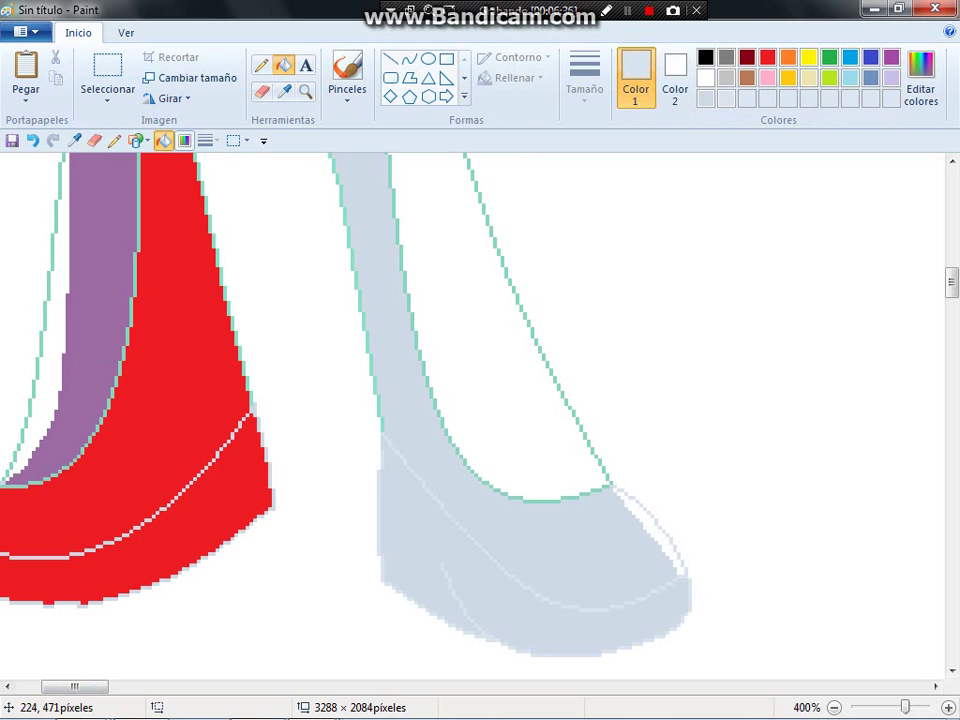
click(548, 524)
click(536, 628)
scroll(536, 600, down, 6)
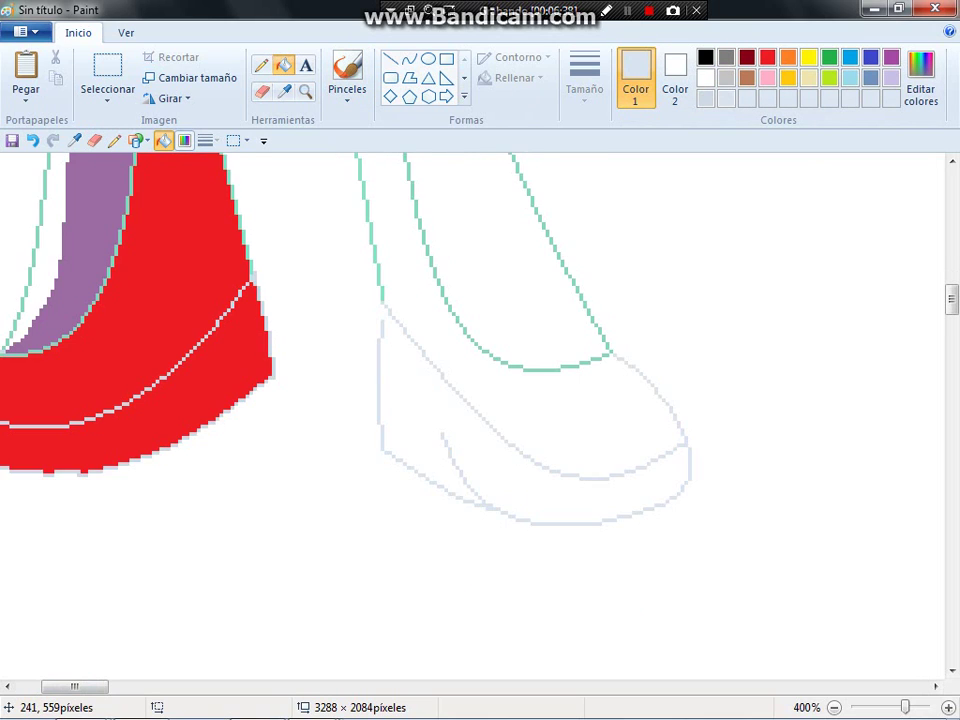
- Close the gap atop the right heel edge with the Pencil and recolour the right boot's sole and toe outline with the saved pale grey
click(261, 65)
click(284, 91)
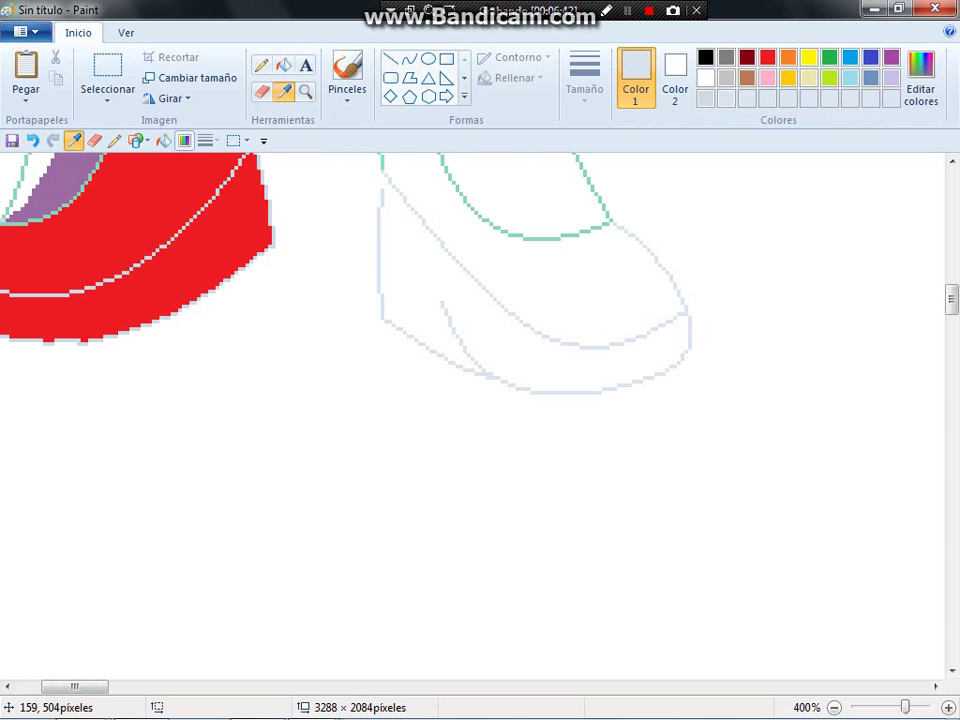
click(380, 300)
scroll(450, 340, up, 3)
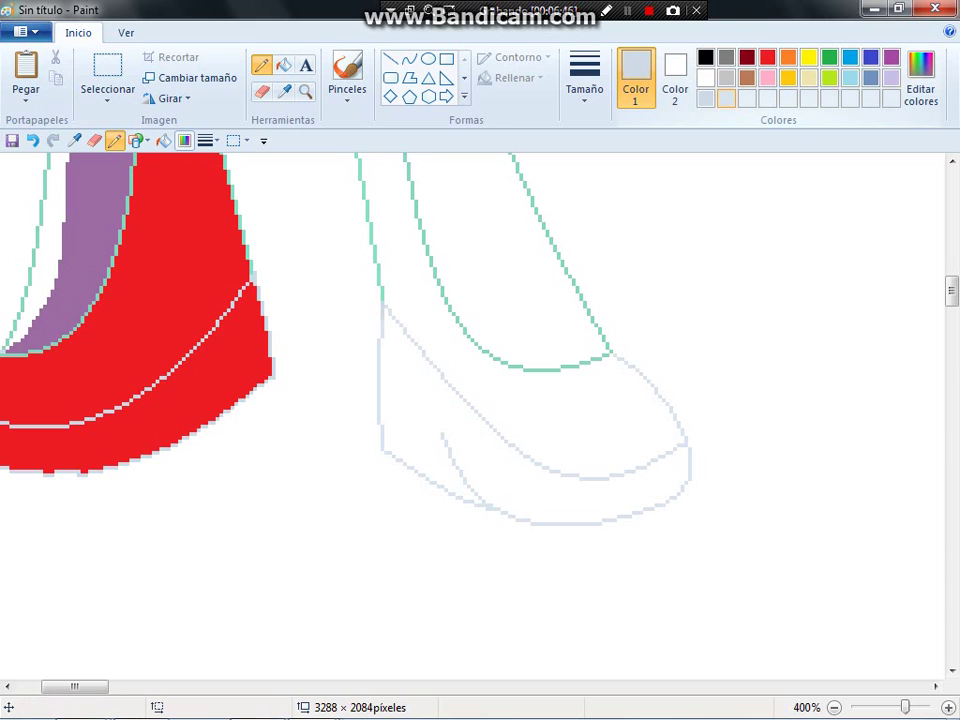
click(675, 78)
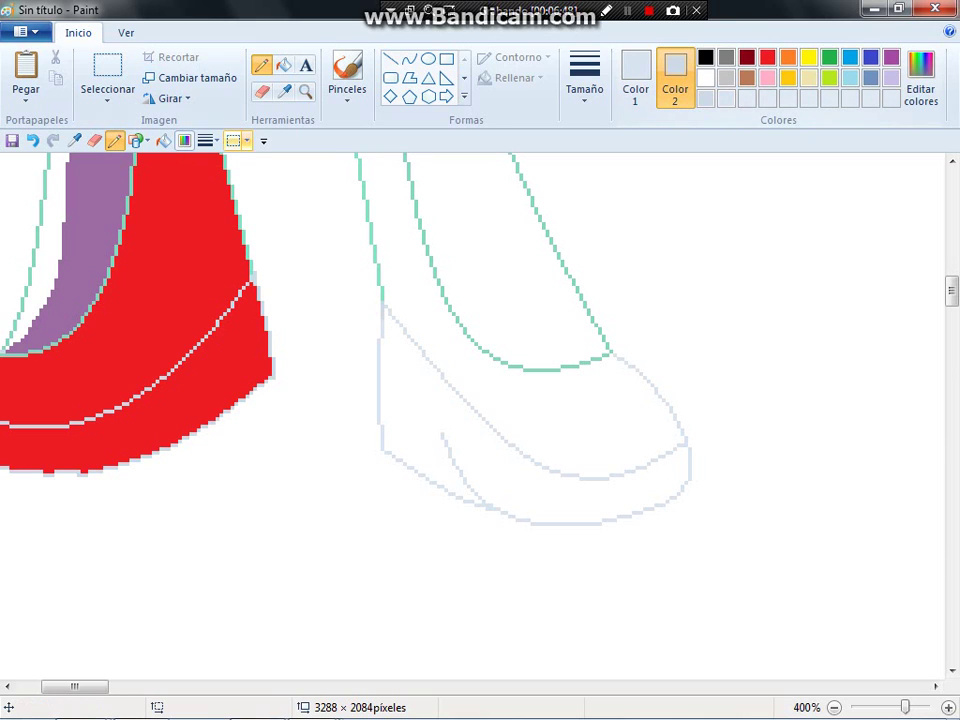
click(262, 91)
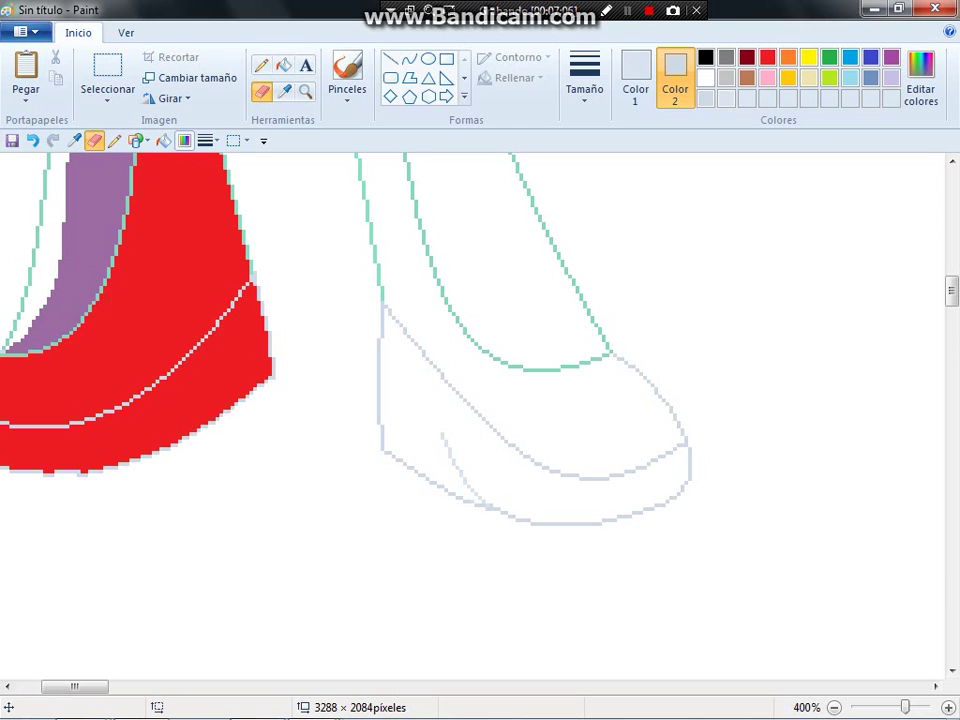
- Erase the short inner curve in the right boot's sole by replacing its outline colour with white
click(636, 78)
click(675, 72)
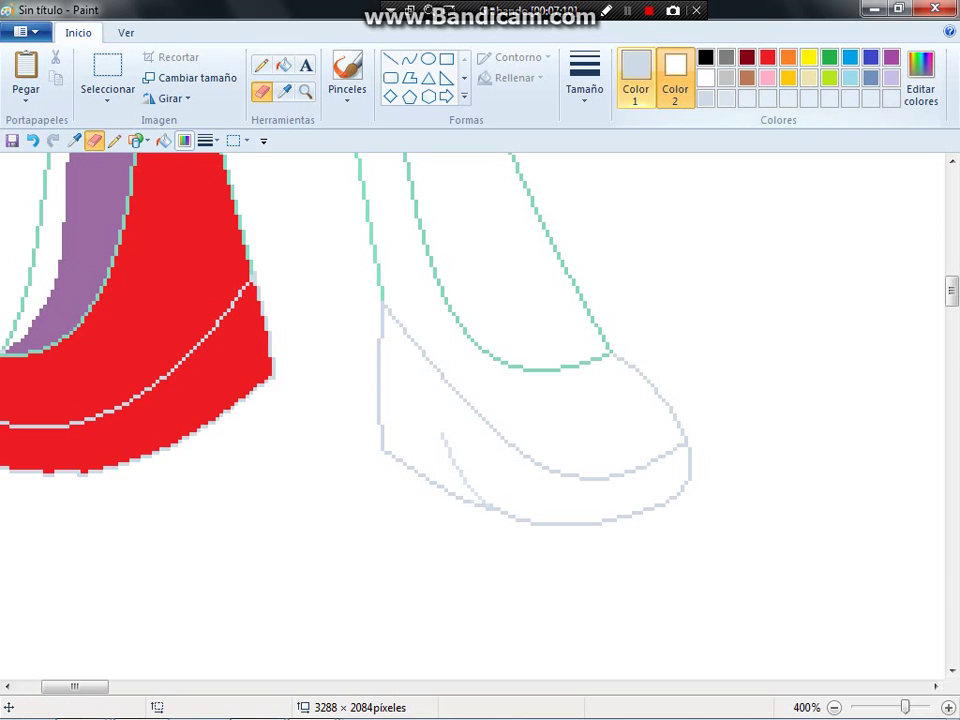
click(636, 78)
drag(429, 425, 497, 492)
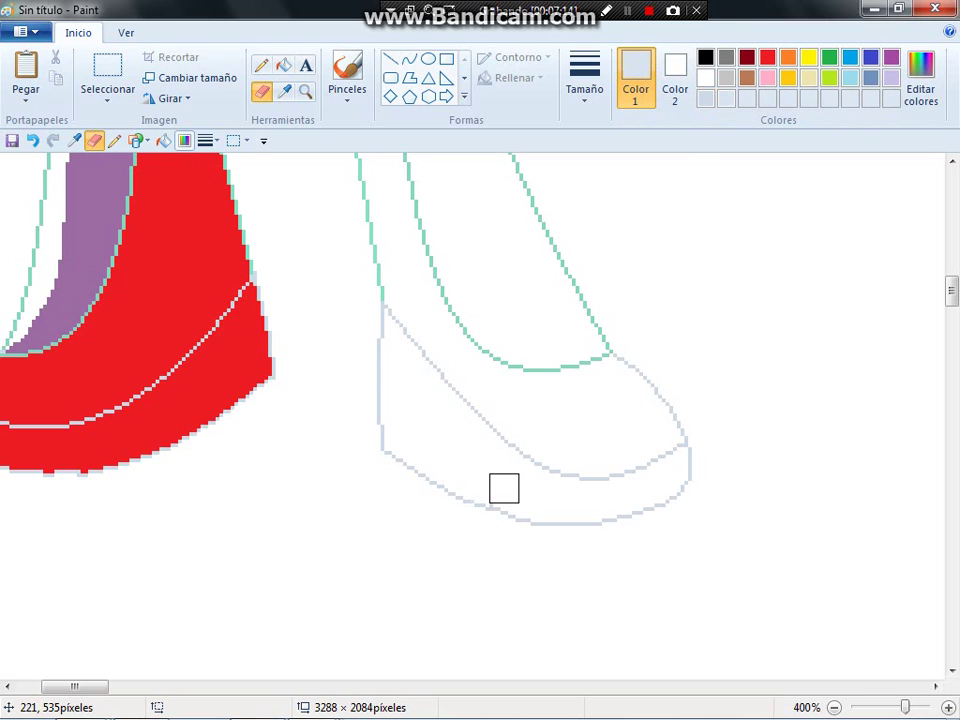
scroll(529, 396, up, 5)
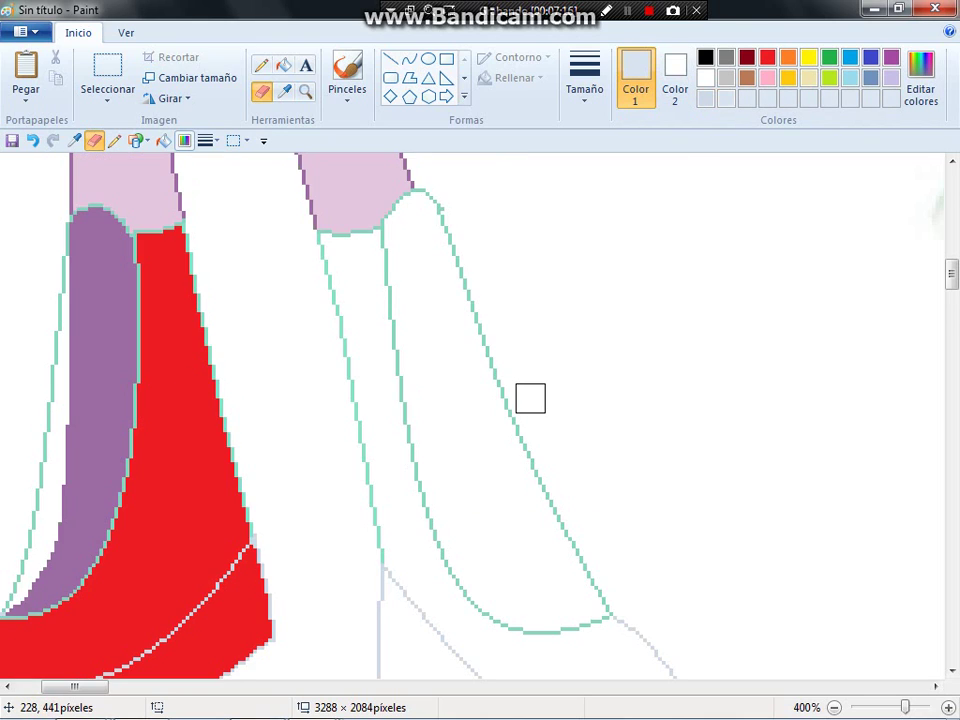
scroll(439, 180, down, 3)
click(73, 140)
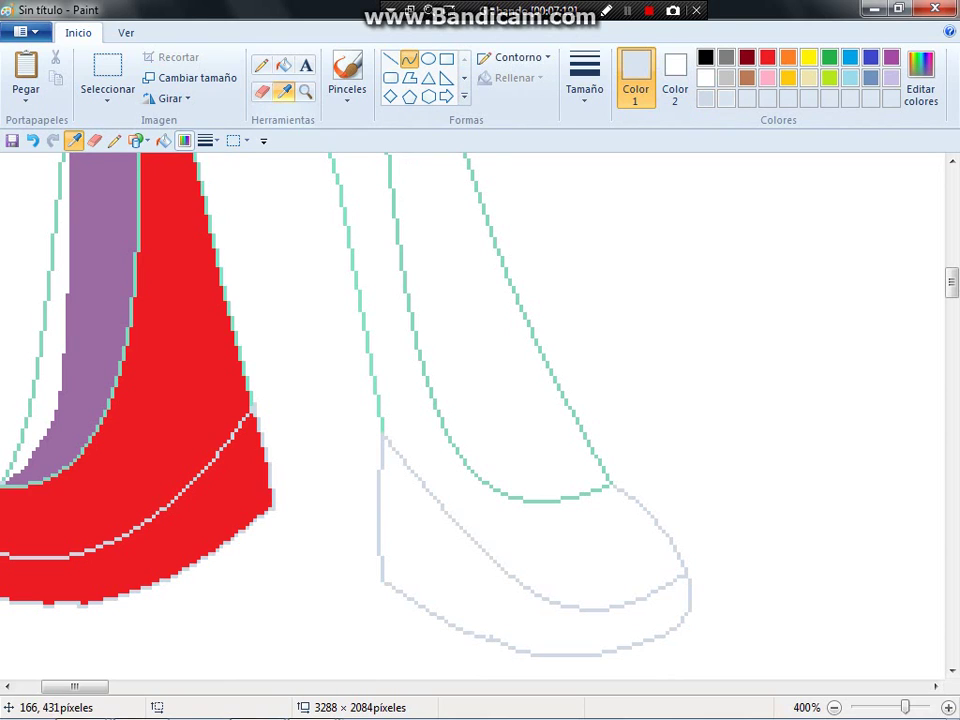
click(409, 59)
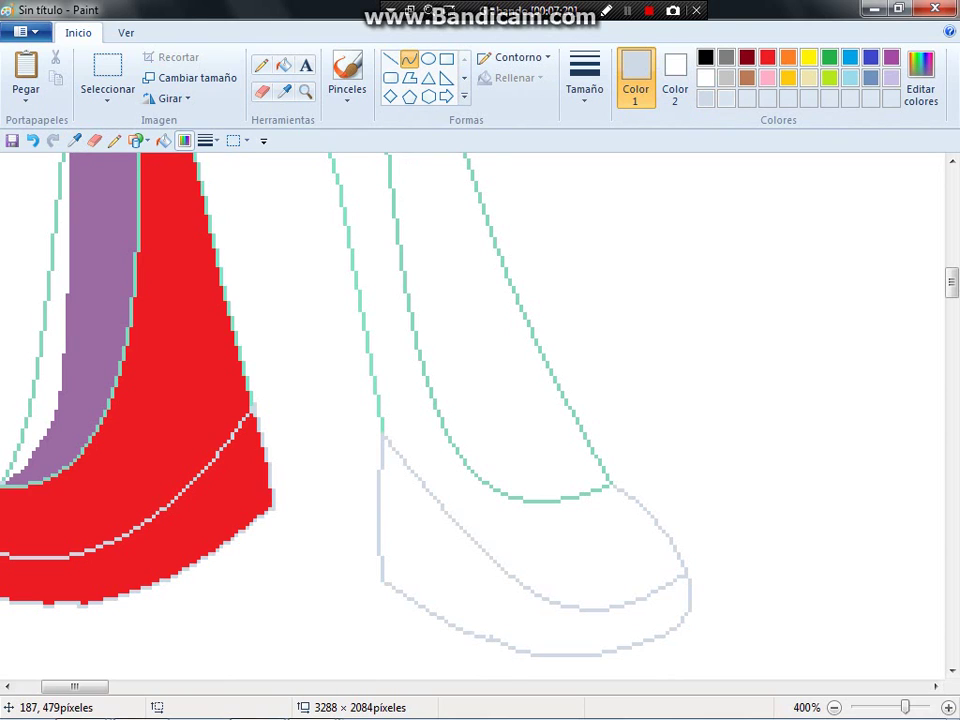
scroll(480, 410, up, 5)
scroll(480, 410, down, 7)
scroll(480, 410, up, 2)
drag(372, 418, 628, 494)
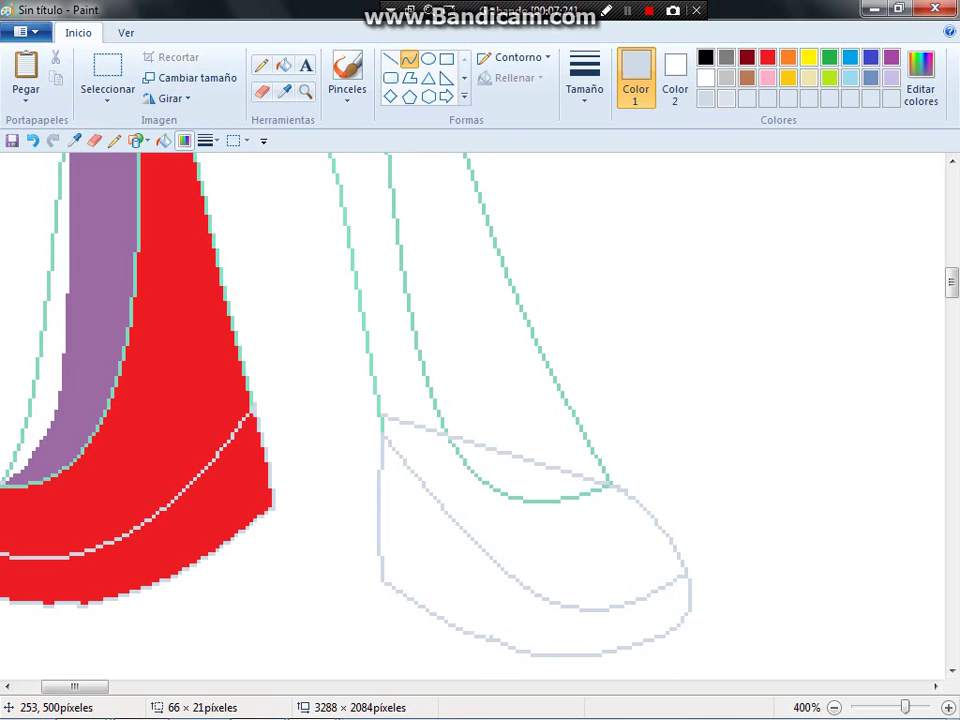
key(Escape)
- Pick the green outline colour and draw a short sagging curve across the right boot's ankle, from its inner edge to the front panel
click(73, 140)
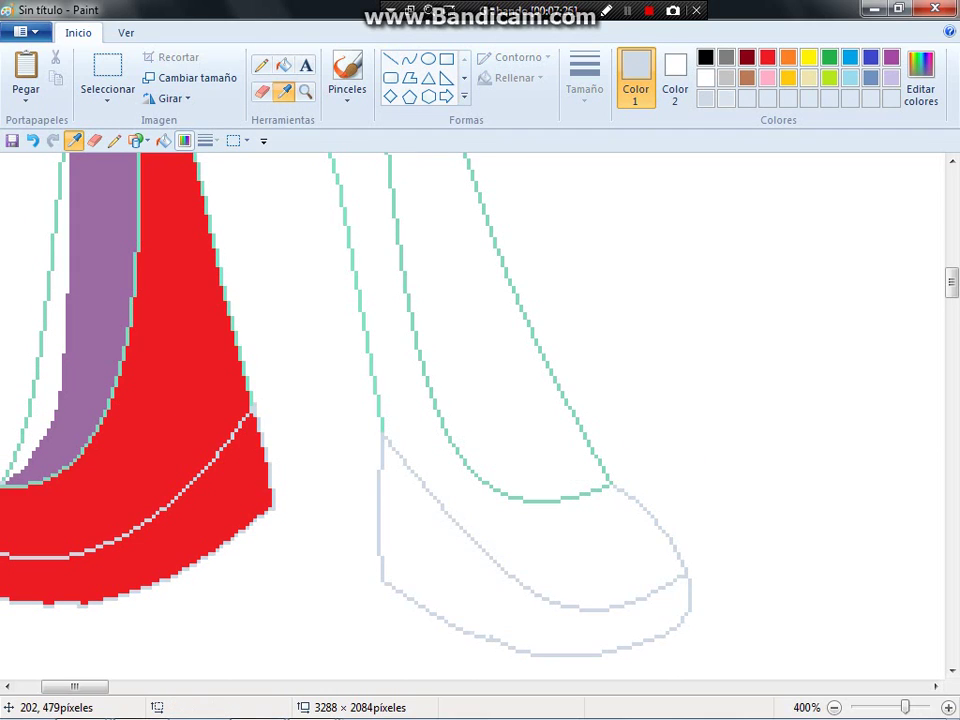
click(430, 392)
mouse_move(381, 420)
mouse_down()
mouse_move(460, 455)
mouse_move(456, 440)
mouse_move(420, 444)
mouse_up()
- Fill the right boot's foot and sole and the left boot's sole with the saved pale grey, undoing the fill that floods the leg
click(284, 65)
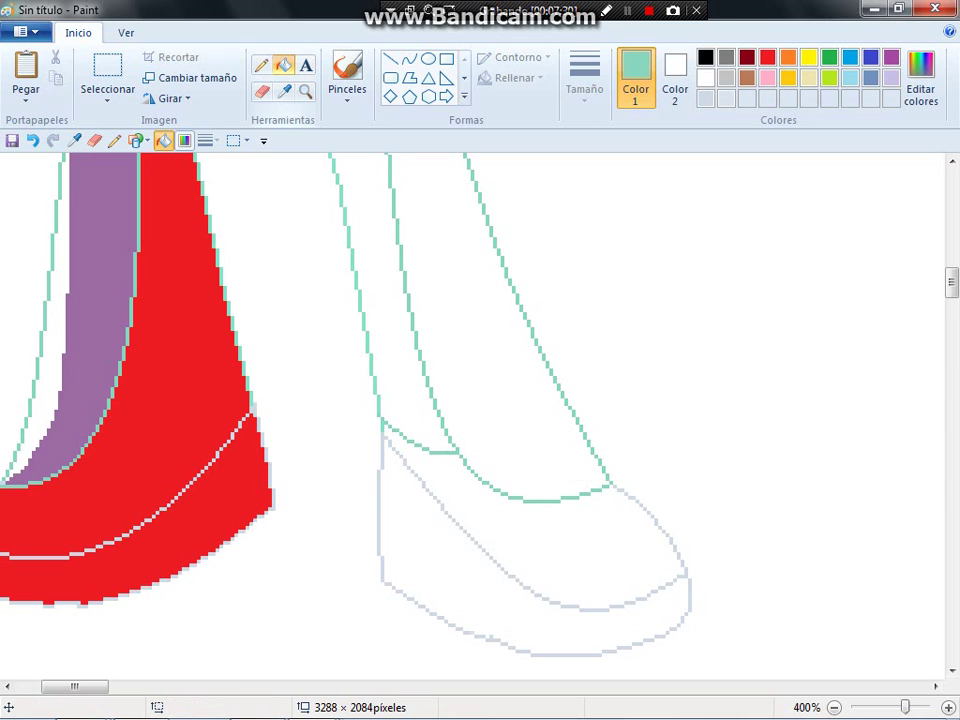
scroll(475, 410, down, 2)
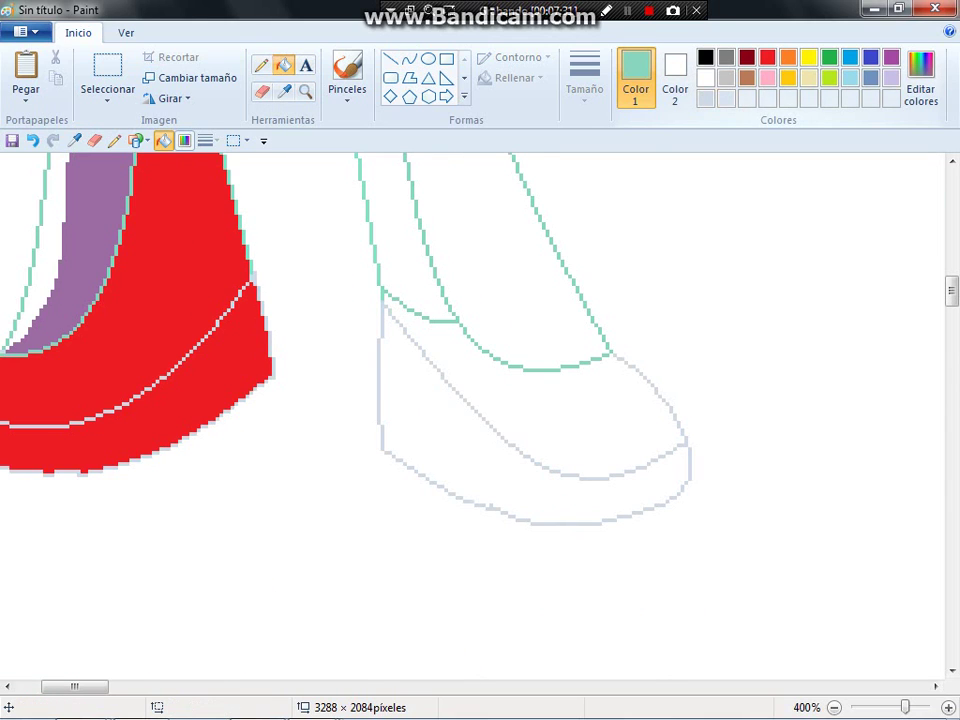
click(705, 97)
click(500, 395)
click(540, 485)
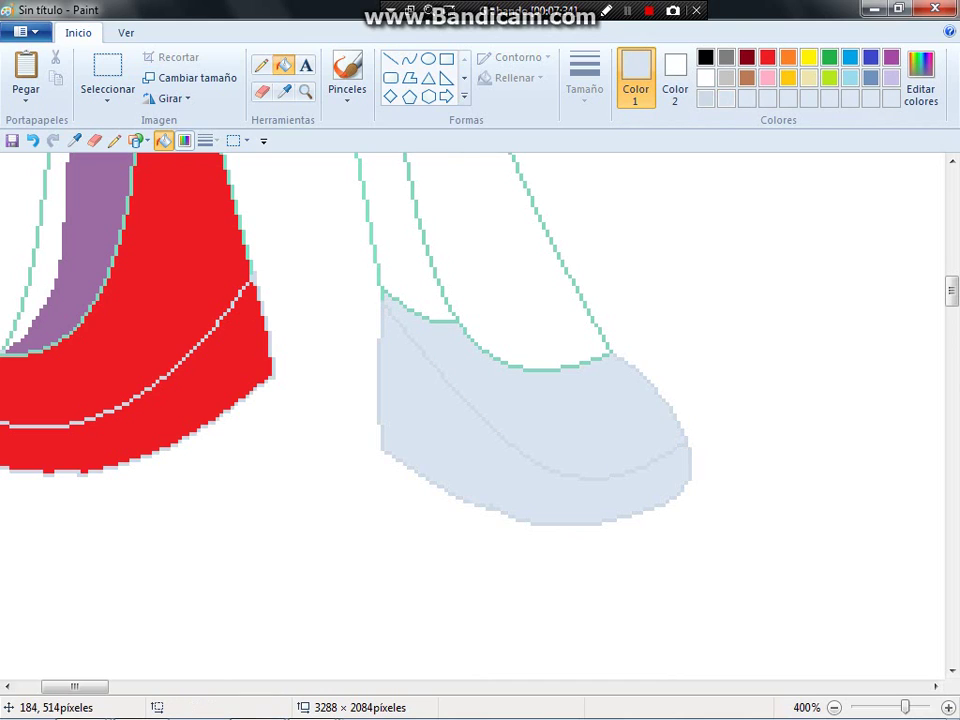
click(200, 380)
click(180, 270)
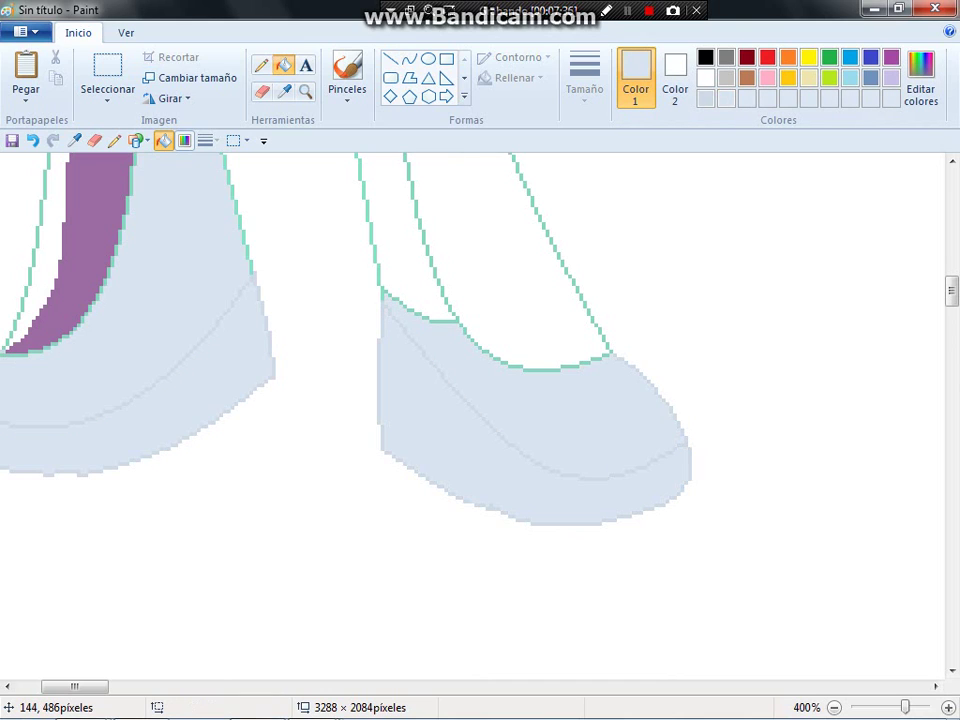
key(ctrl+z)
- Pick the green outline colour and draw a curve about 45 × 21 px across the left boot's ankle
click(284, 90)
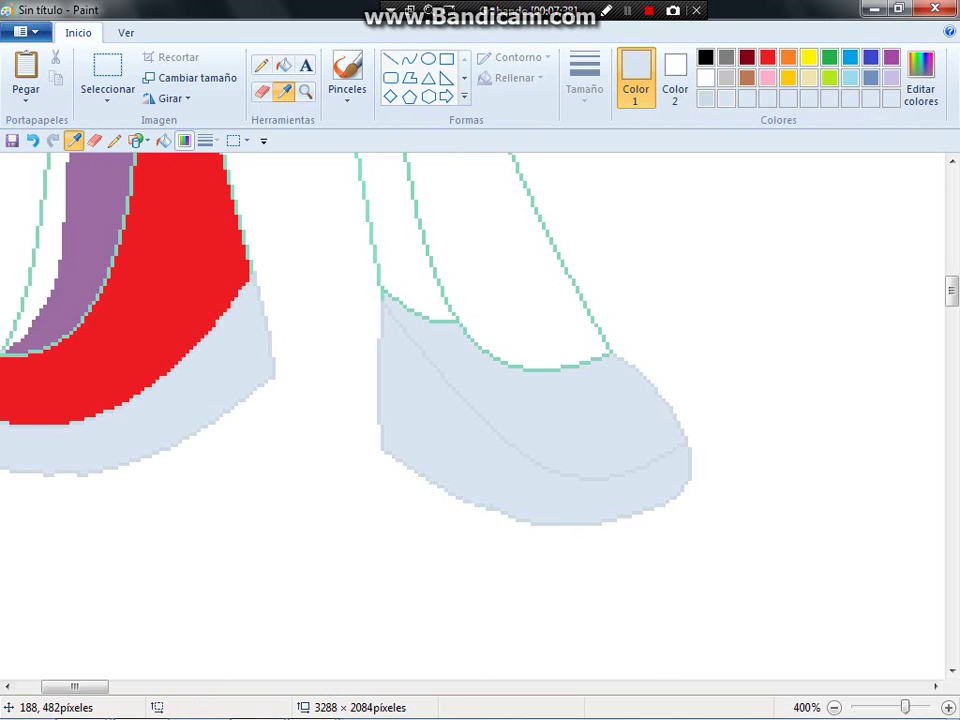
click(359, 160)
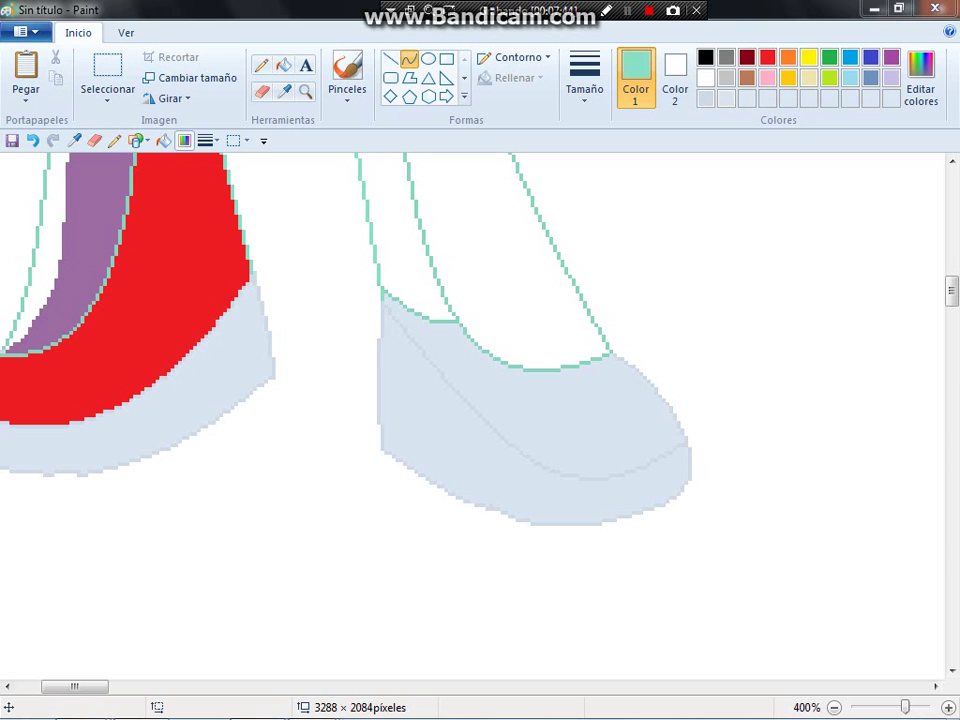
click(284, 90)
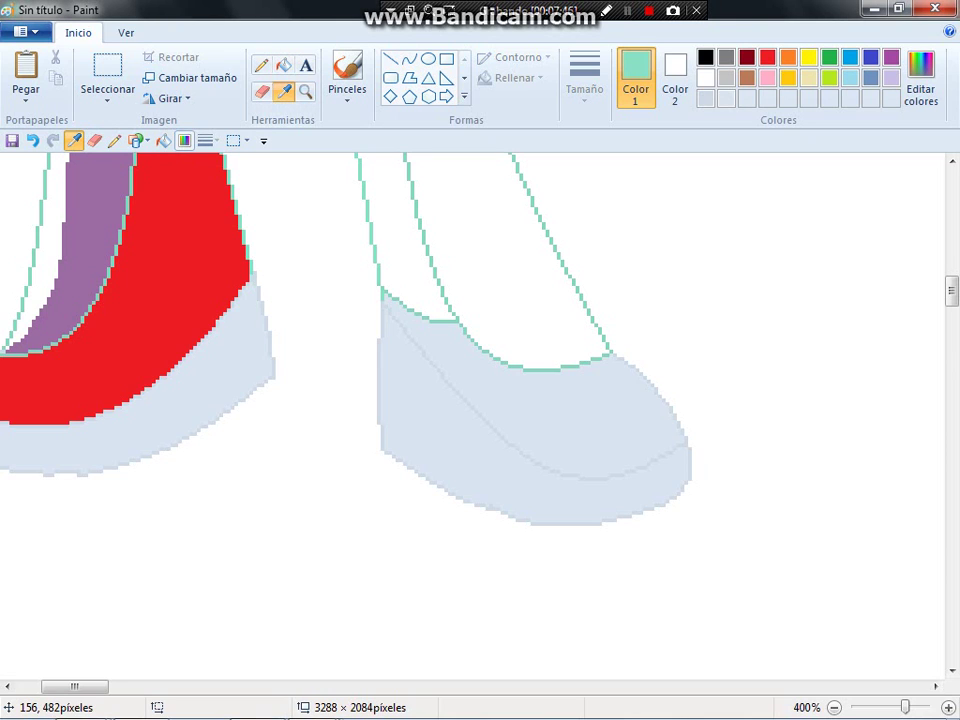
click(409, 61)
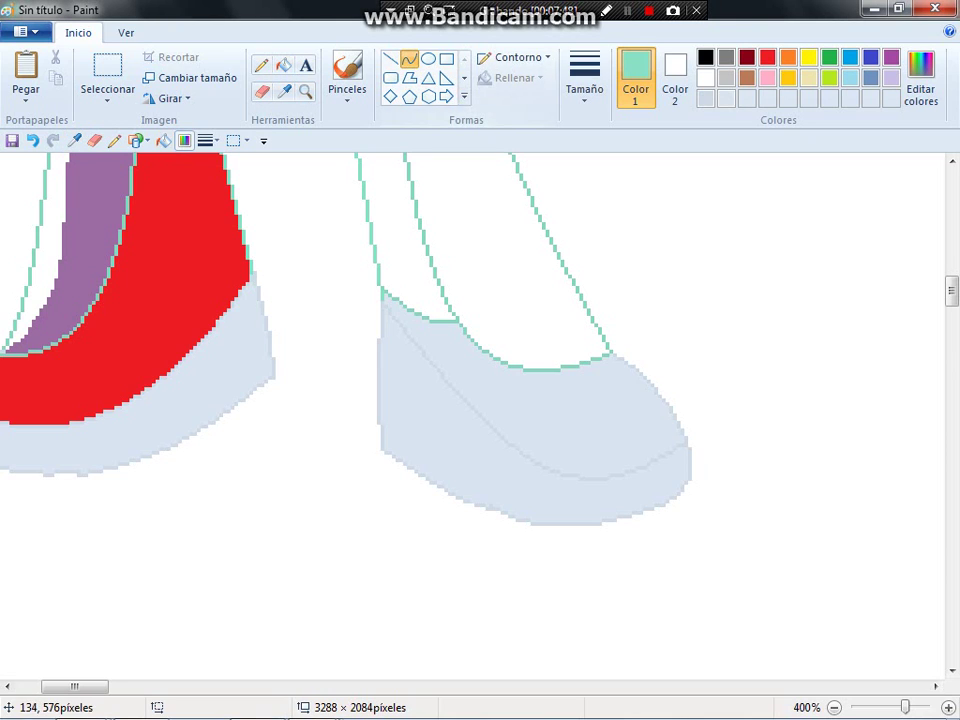
scroll(480, 400, left, 3)
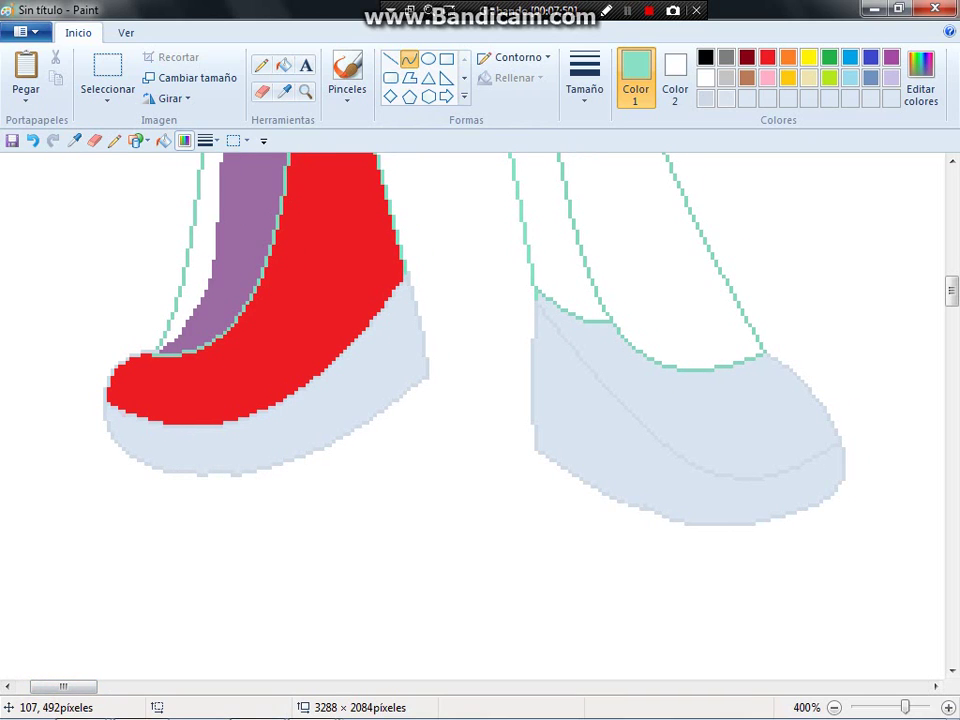
mouse_move(226, 330)
mouse_down()
mouse_move(370, 252)
mouse_move(398, 248)
mouse_up()
drag(312, 284, 294, 324)
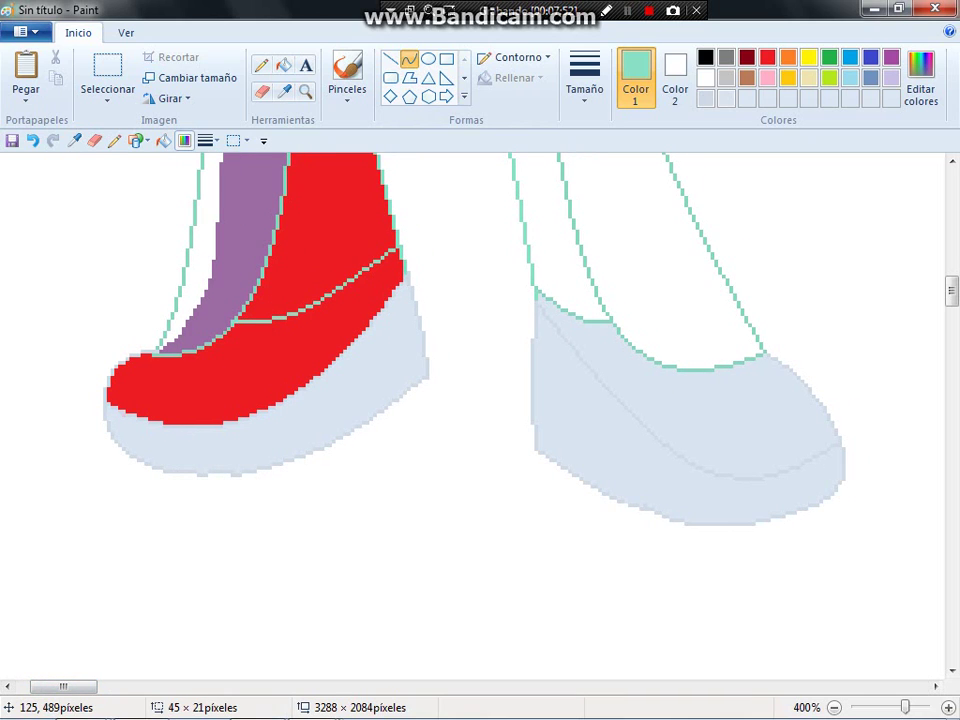
- Sample the sole's pale grey and fill the left boot's foot below the ankle curve with it
click(284, 65)
click(284, 91)
click(346, 396)
click(322, 324)
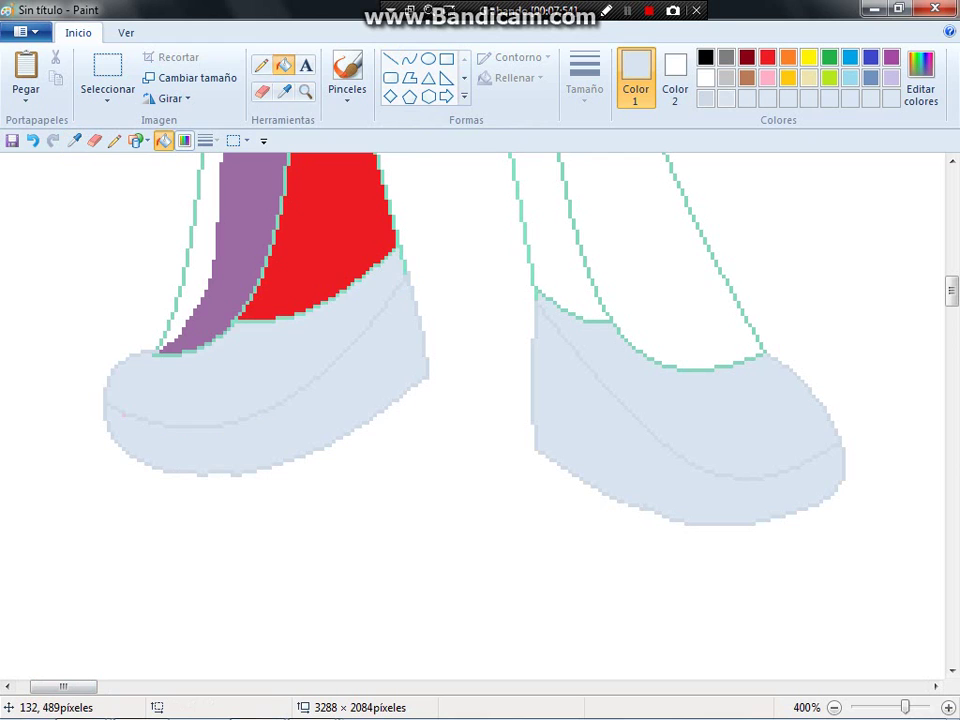
- Fill the purple area of the left boot's front panel with white
scroll(428, 248, up, 3)
scroll(300, 250, down, 2)
scroll(250, 230, up, 1)
right_click(228, 216)
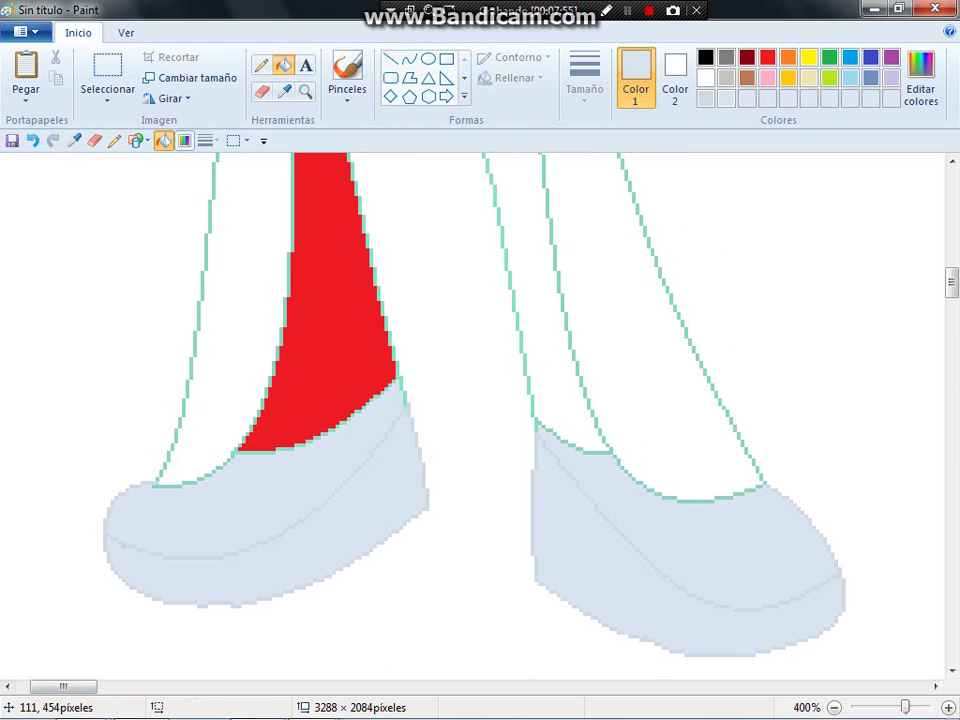
- Pick the dress's green and fill the front and side leg panels of both boots with it
click(283, 91)
scroll(300, 400, up, 3)
scroll(626, 531, down, 2)
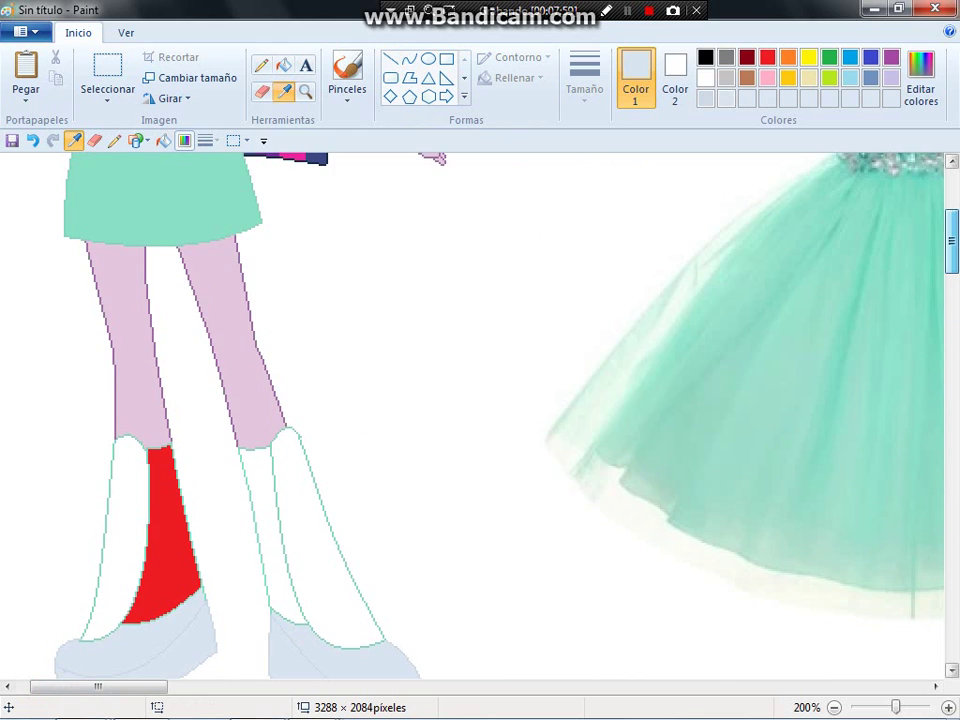
scroll(201, 350, up, 2)
click(201, 350)
scroll(279, 215, down, 3)
click(352, 440)
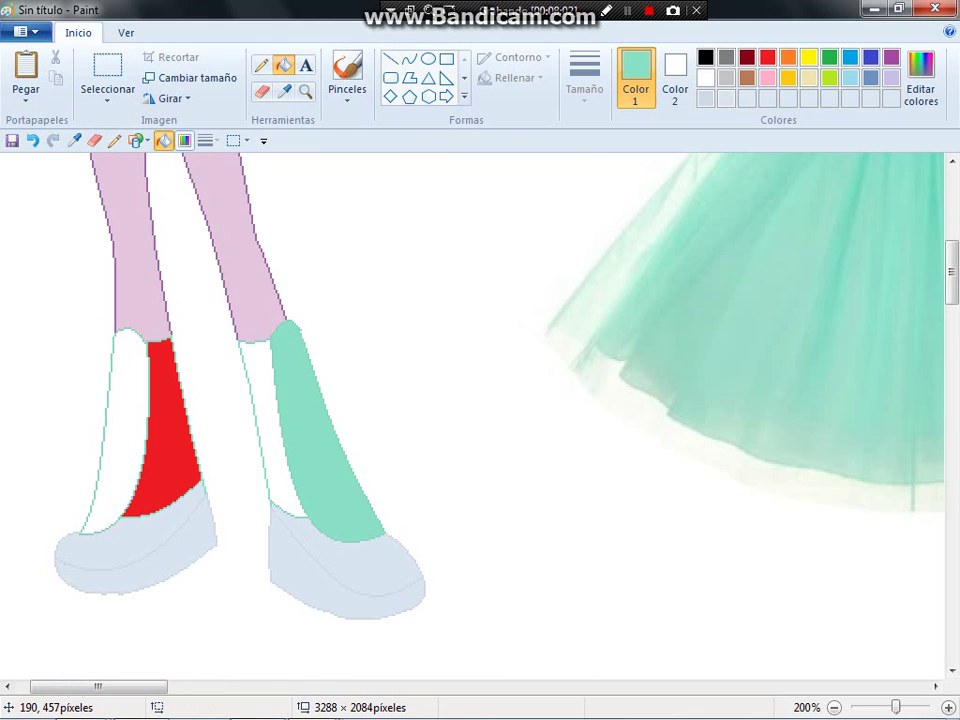
click(247, 446)
click(165, 448)
click(118, 430)
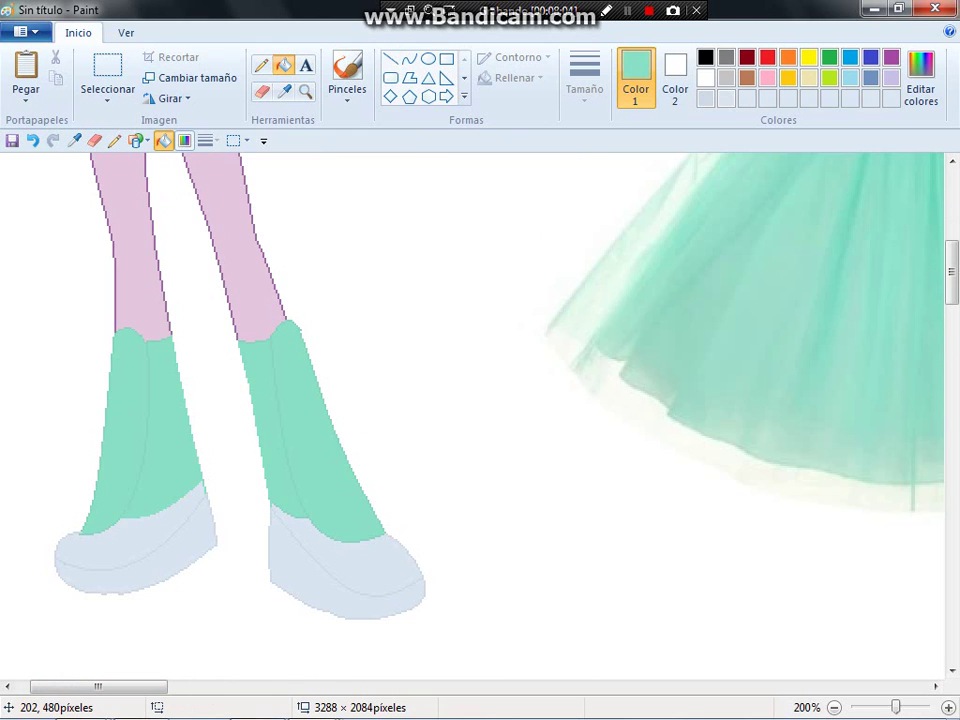
- Set Color 1 to white and draw the first crossed laces on the upper part of the left boot's front panel with the Curve tool
scroll(480, 410, up, 2)
click(706, 77)
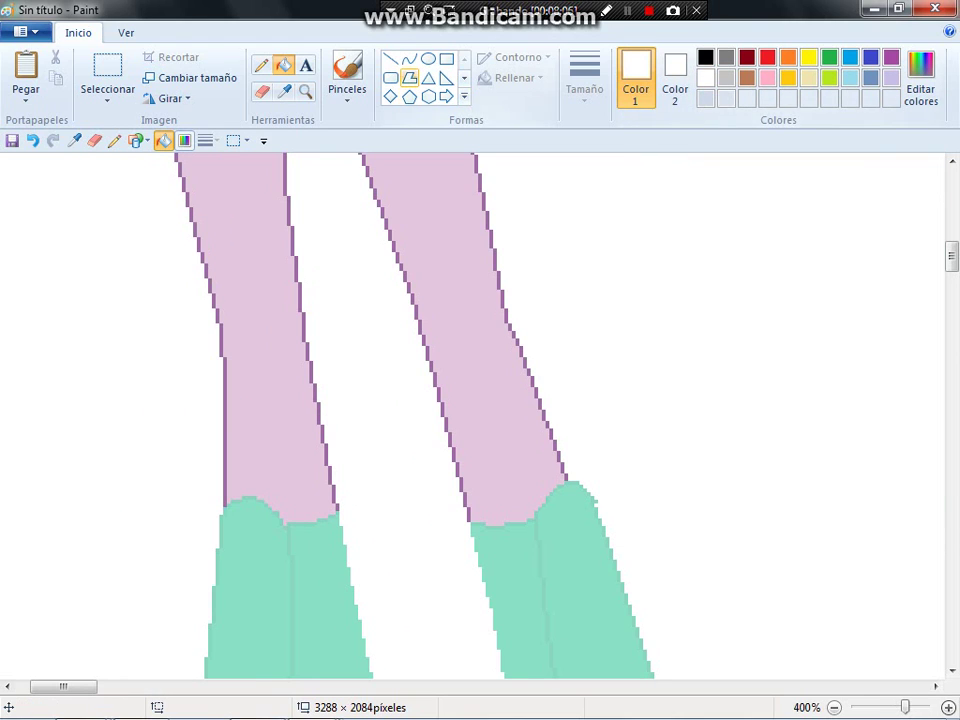
click(409, 60)
scroll(480, 415, down, 3)
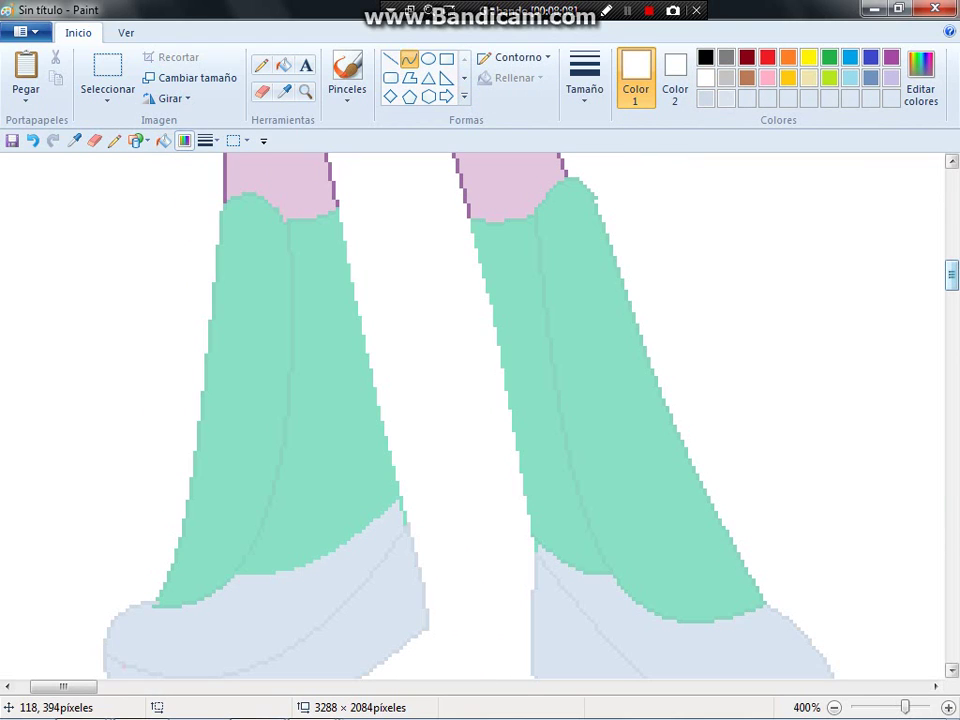
drag(224, 232, 290, 318)
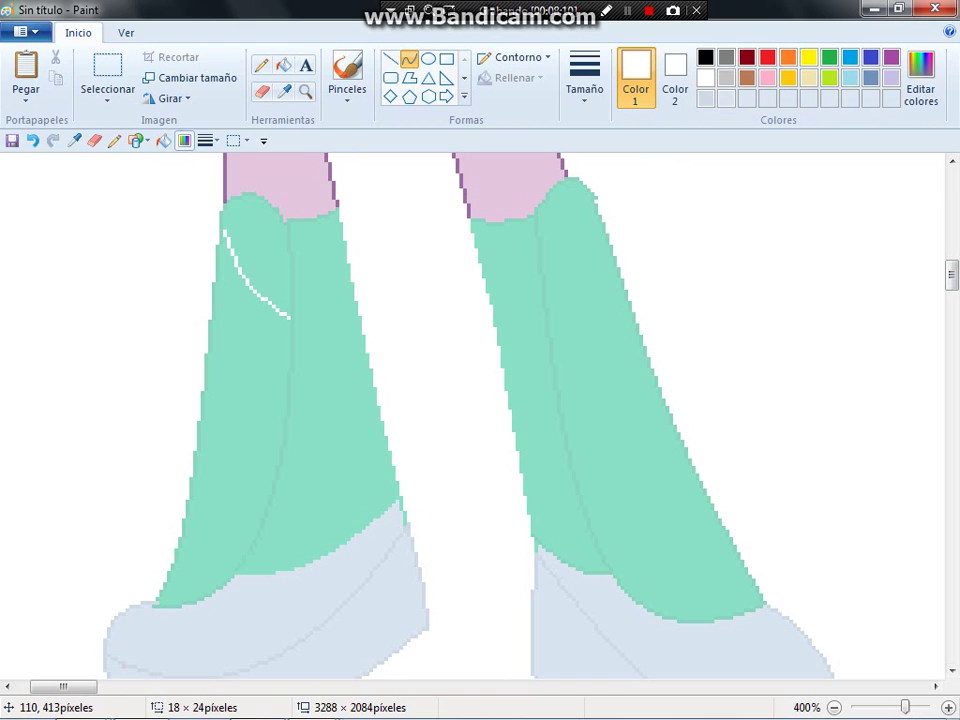
mouse_move(288, 240)
mouse_down()
mouse_move(216, 316)
mouse_move(283, 408)
mouse_up()
click(256, 292)
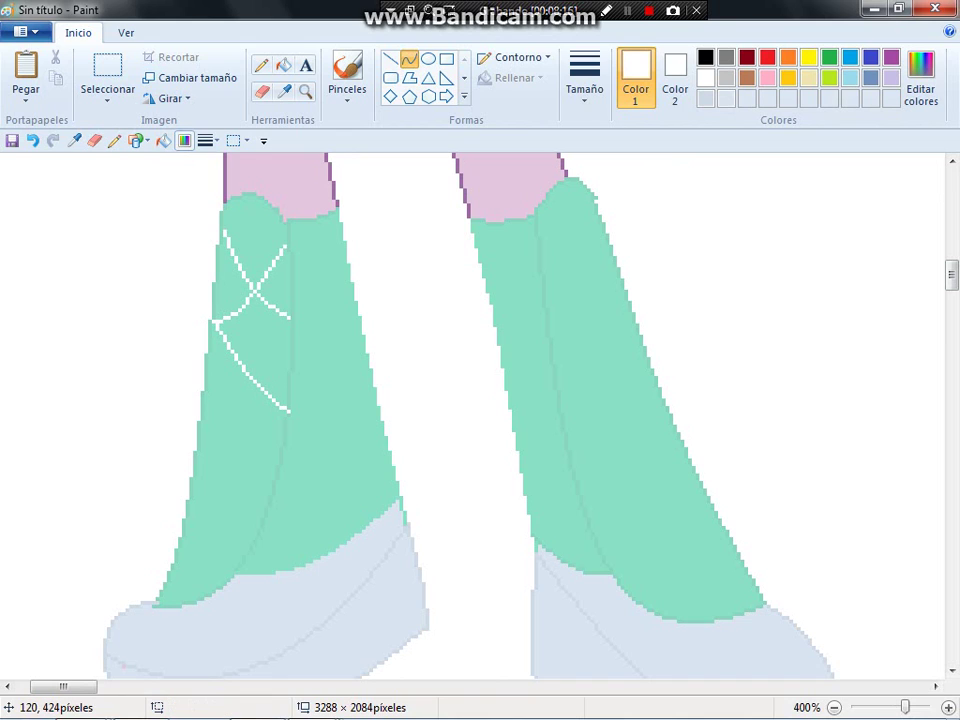
- Continue the white criss-cross laces down the left boot's front panel to the toe with curves
mouse_move(290, 316)
mouse_down()
mouse_move(202, 407)
mouse_move(265, 470)
mouse_up()
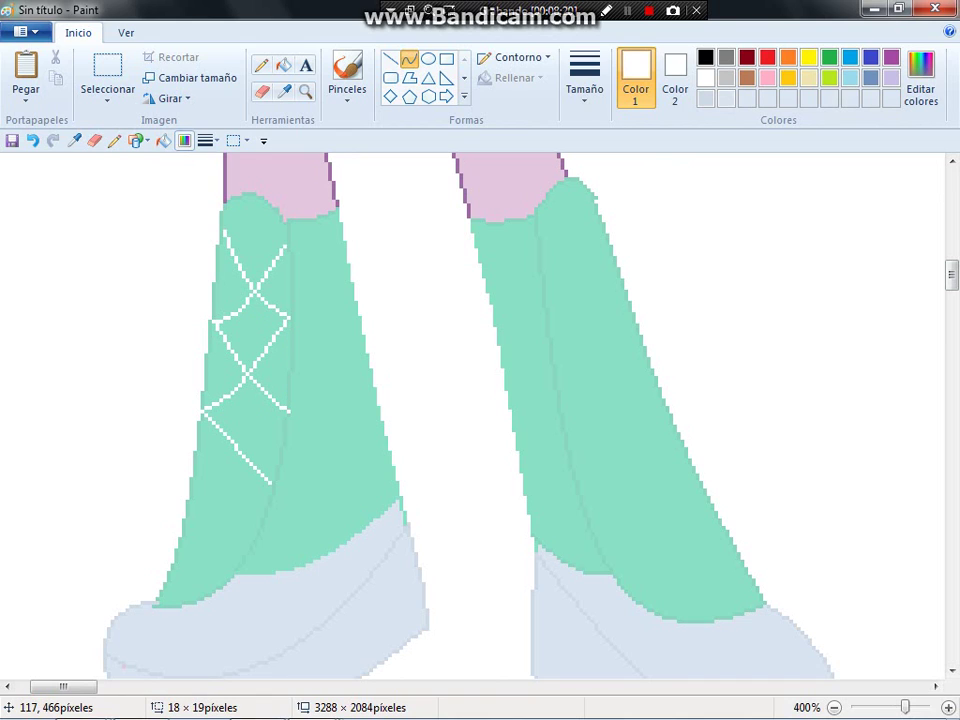
mouse_move(283, 407)
mouse_down()
mouse_move(239, 473)
mouse_move(183, 517)
mouse_move(225, 588)
mouse_up()
click(171, 571)
click(245, 599)
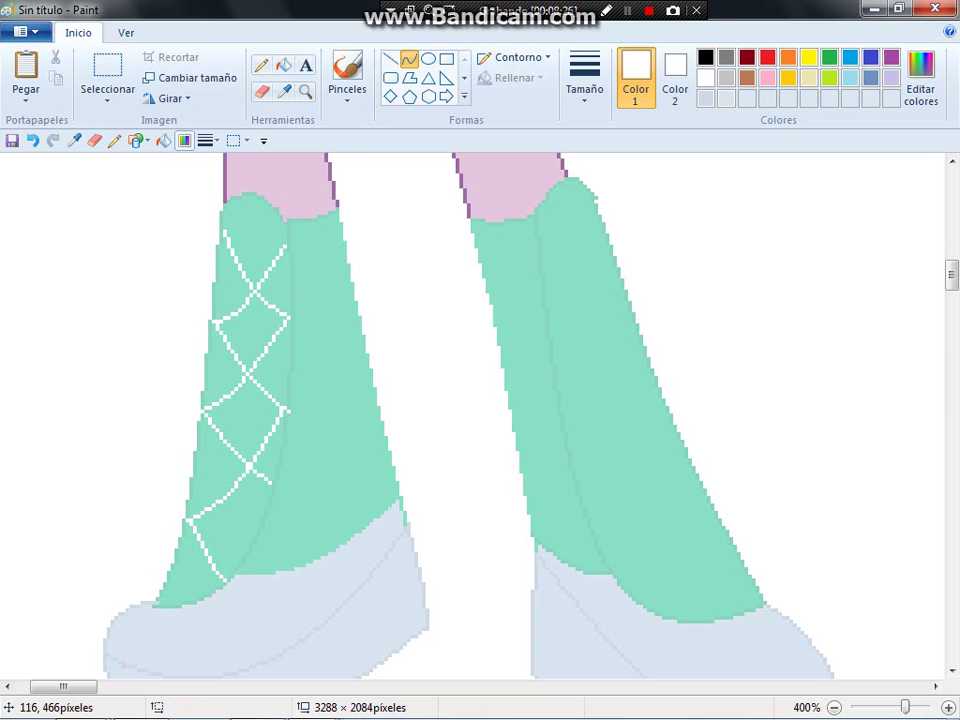
drag(273, 475, 165, 603)
click(293, 451)
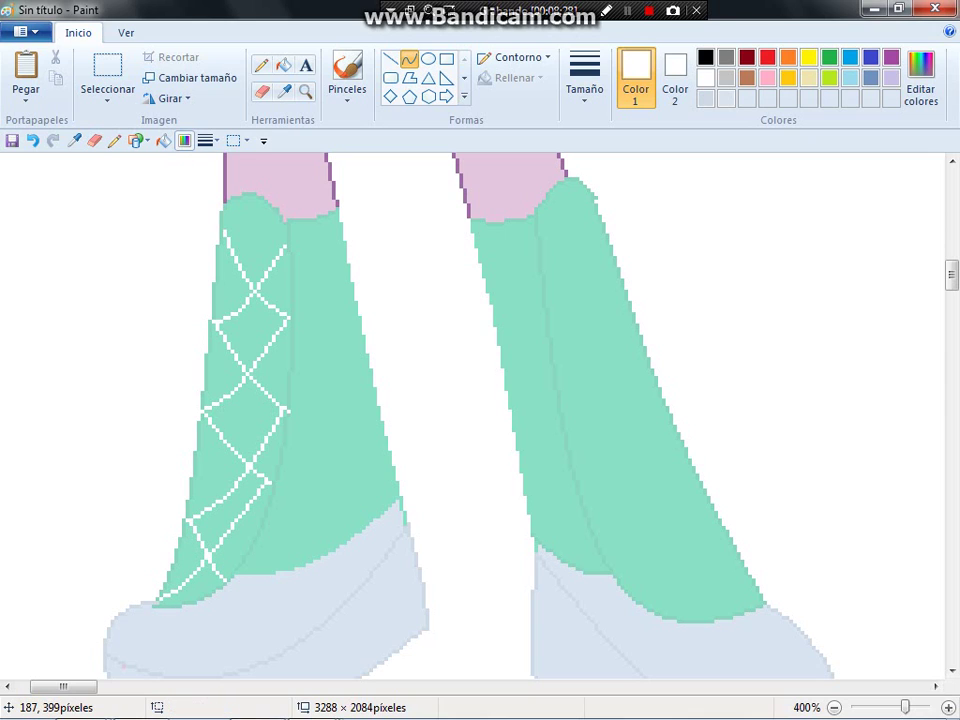
- Draw the first pair of crossed white lace curves at the top of the right boot's front panel
mouse_move(552, 214)
mouse_down()
mouse_move(612, 266)
mouse_move(580, 268)
mouse_up()
click(592, 244)
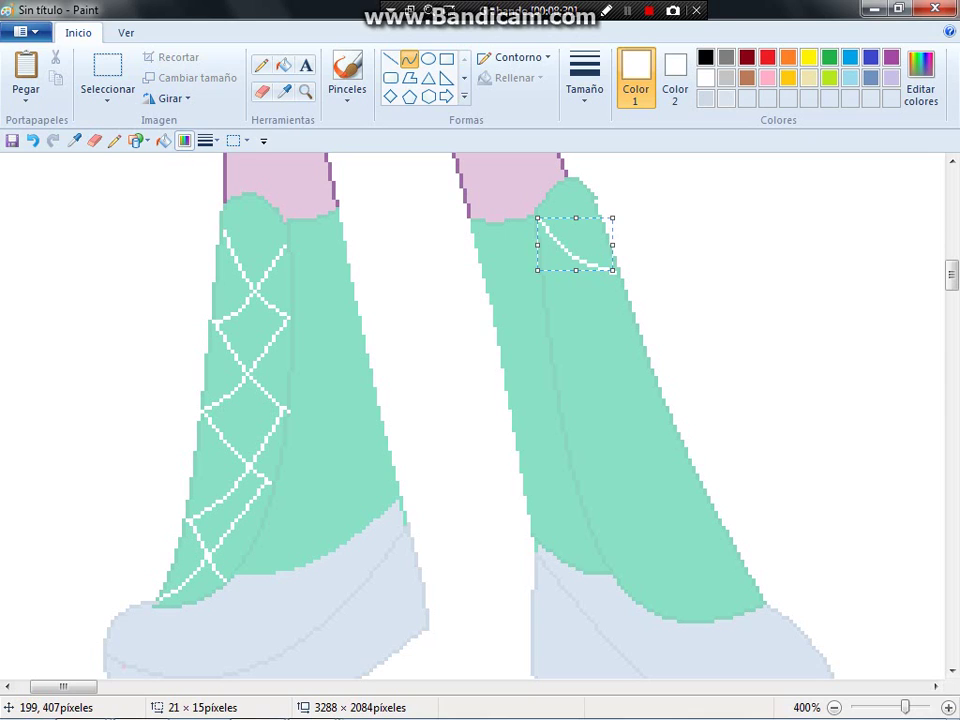
click(600, 220)
mouse_move(600, 218)
mouse_down()
mouse_move(553, 285)
mouse_move(560, 292)
mouse_move(592, 214)
mouse_move(604, 208)
mouse_move(594, 218)
mouse_up()
key(ctrl+z)
click(540, 365)
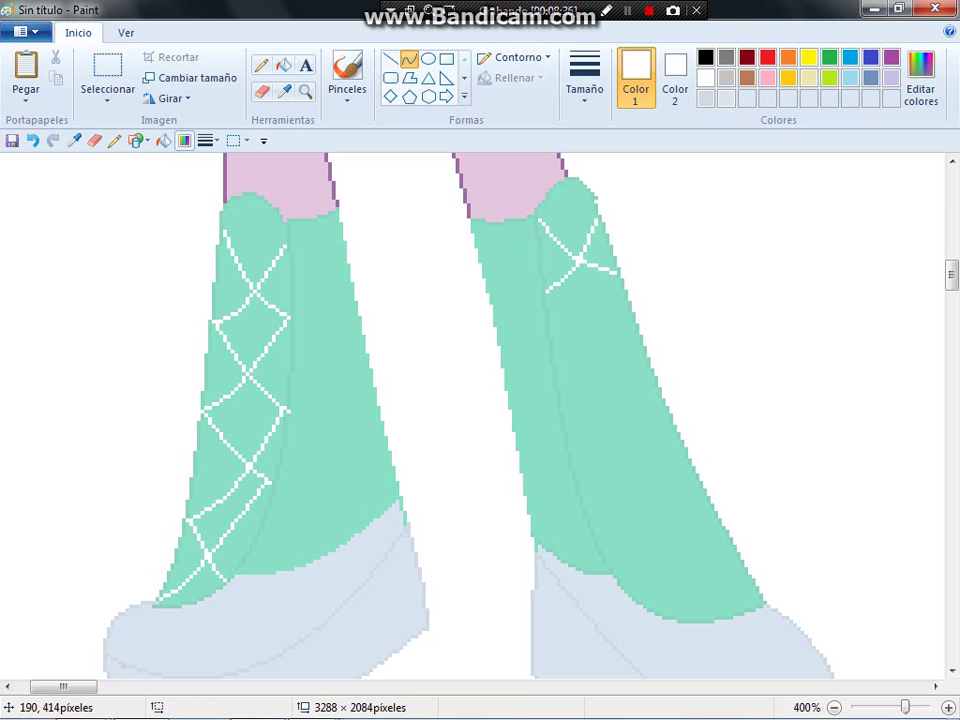
- Extend the white criss-cross laces down the middle of the right boot's front panel with two more crossings
drag(548, 288, 655, 378)
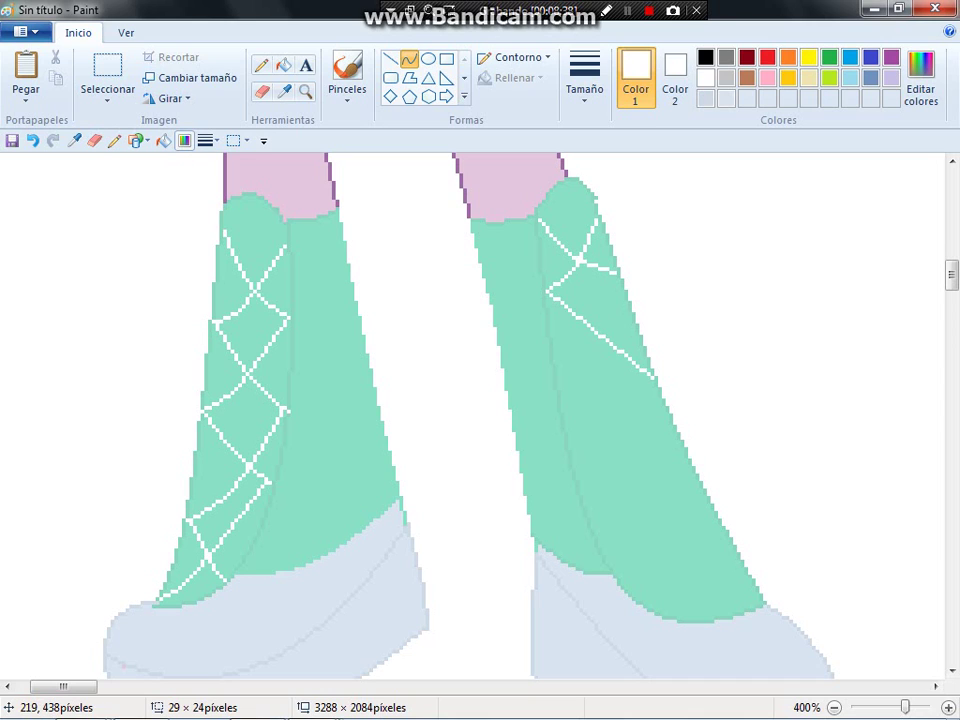
drag(600, 340, 603, 398)
mouse_move(612, 260)
mouse_down()
mouse_move(556, 364)
mouse_move(664, 416)
mouse_move(686, 446)
mouse_up()
click(571, 343)
click(556, 361)
click(632, 440)
click(652, 376)
drag(474, 292, 426, 364)
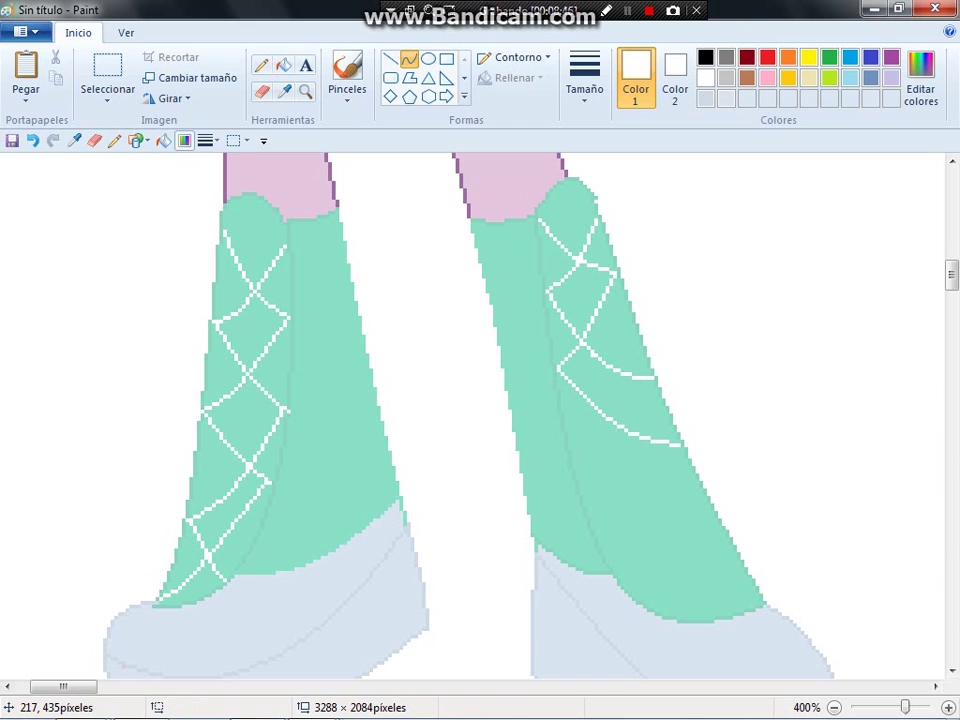
drag(466, 298, 412, 385)
mouse_move(472, 304)
mouse_down()
mouse_move(421, 376)
mouse_move(430, 370)
mouse_move(523, 421)
mouse_move(469, 415)
mouse_move(409, 382)
mouse_up()
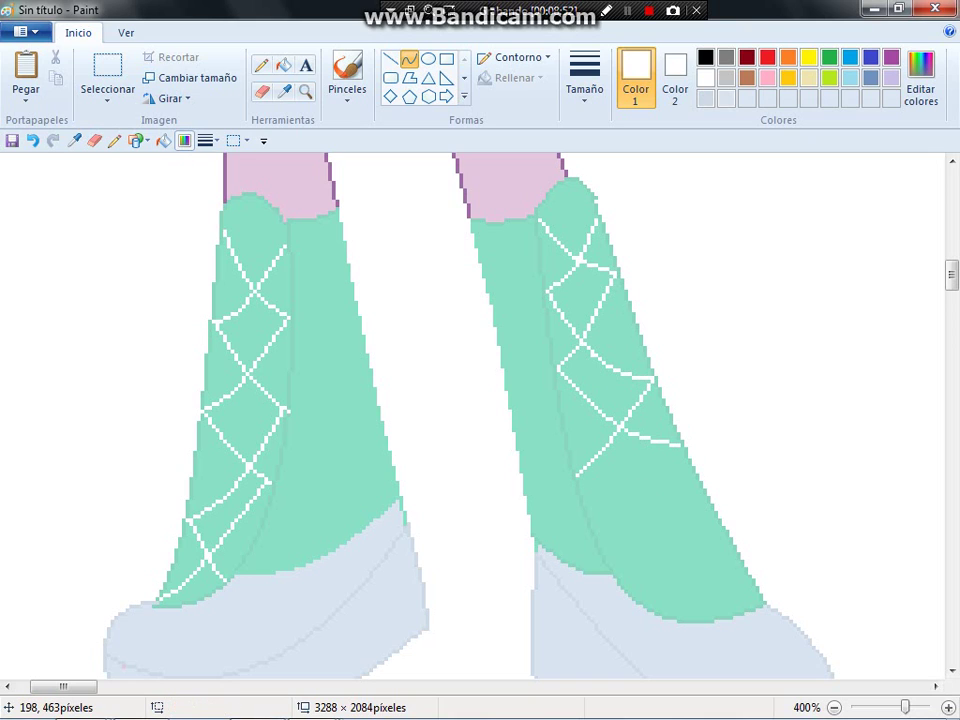
- Finish the white laces on the lower part of the right boot's front panel with crossing curves
drag(577, 478, 715, 523)
click(721, 527)
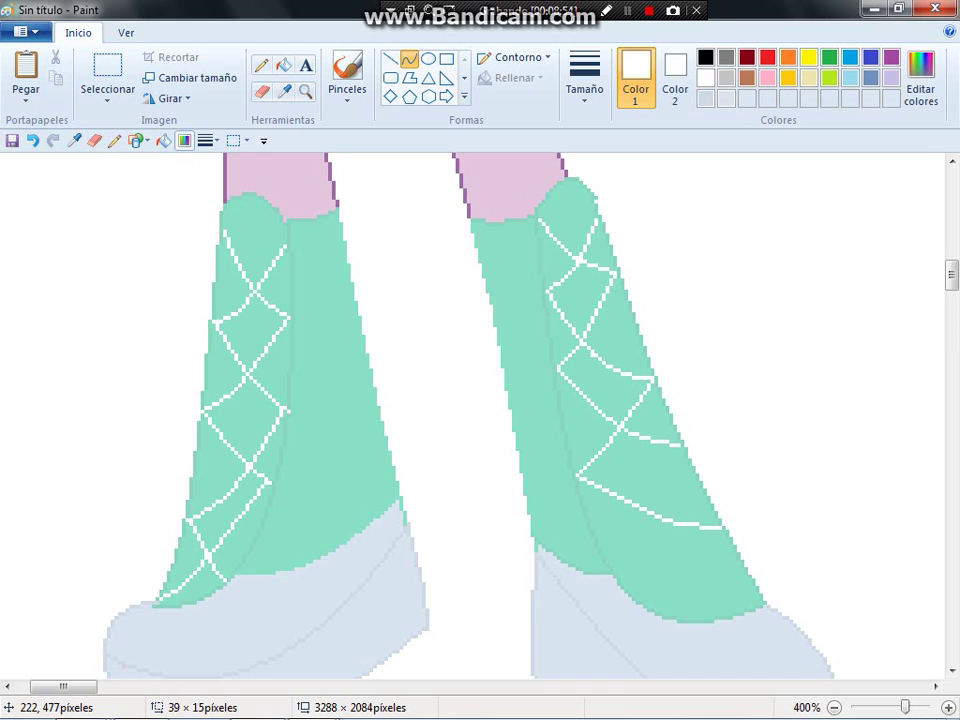
click(665, 523)
mouse_move(695, 478)
mouse_down()
mouse_move(668, 530)
mouse_move(601, 575)
mouse_move(612, 564)
mouse_move(756, 596)
mouse_move(738, 600)
mouse_up()
click(749, 353)
mouse_move(535, 400)
mouse_down()
mouse_move(463, 448)
mouse_move(487, 468)
mouse_up()
- Set Color 1 to light grey and draw a looping necklace chain from the character's neck over the dress bodice with the Curve tool
scroll(519, 324, up, 10)
scroll(475, 415, down, 2)
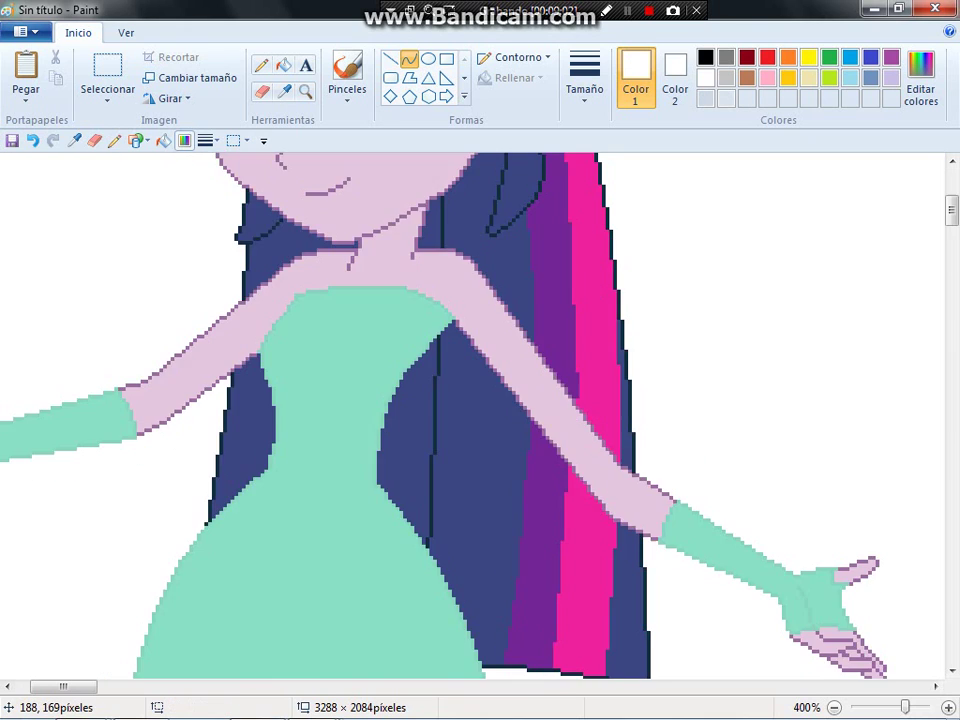
scroll(475, 415, up, 3)
click(726, 77)
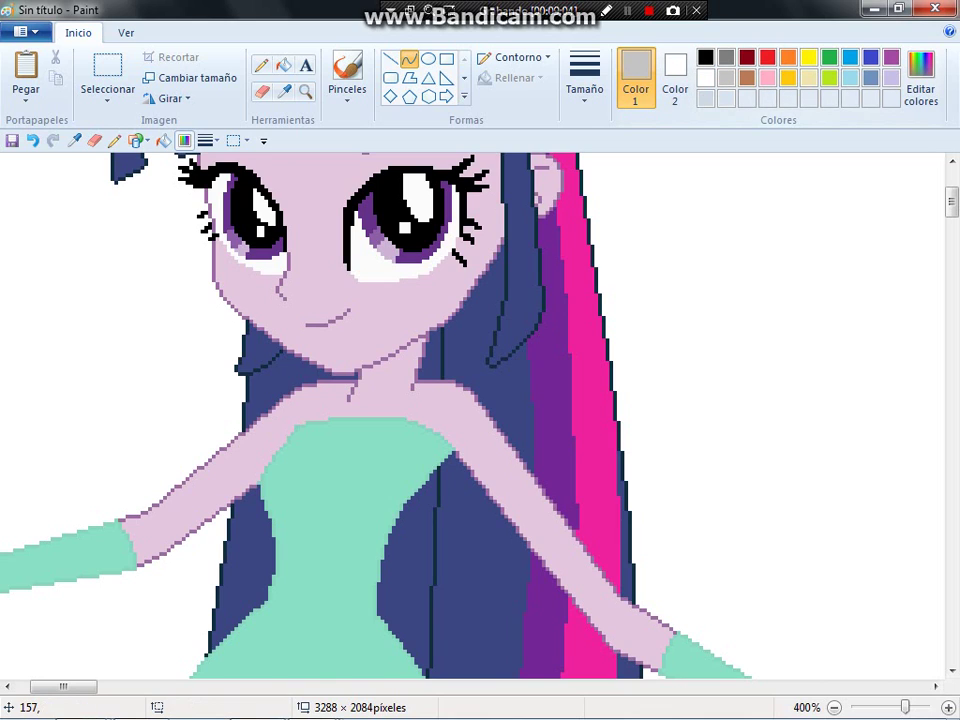
mouse_move(414, 378)
mouse_down()
mouse_move(338, 410)
mouse_move(342, 390)
mouse_move(442, 538)
mouse_move(390, 570)
mouse_up()
key(Escape)
- Draw a marker-filled five-pointed star about 17 × 18 px at the necklace's lowest point, with yellow as both Color 1 and Color 2
click(808, 57)
click(464, 96)
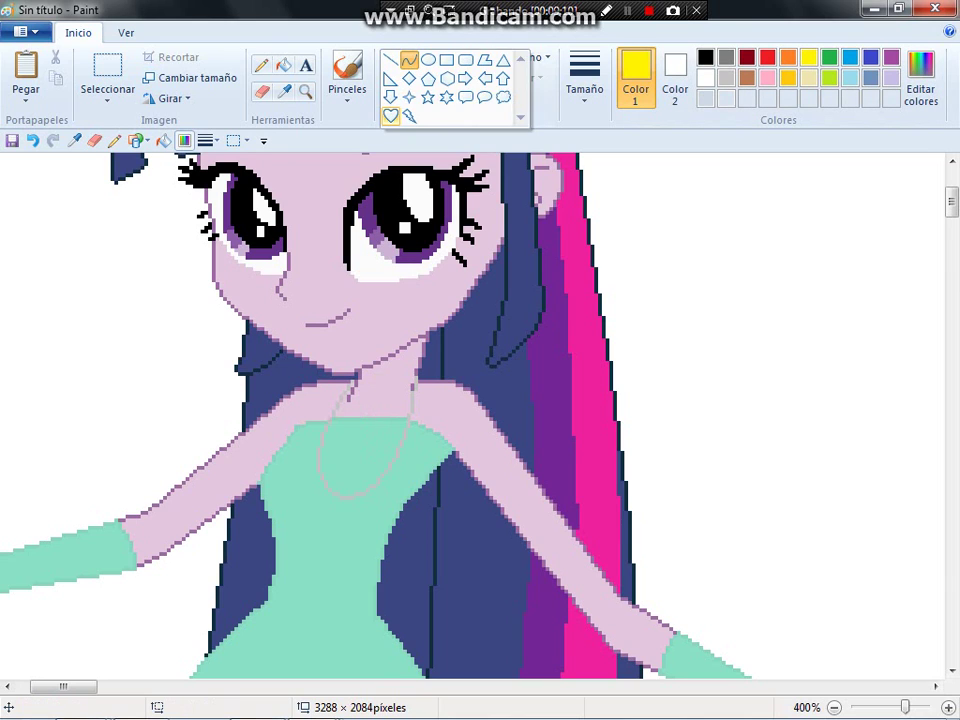
click(390, 115)
click(464, 96)
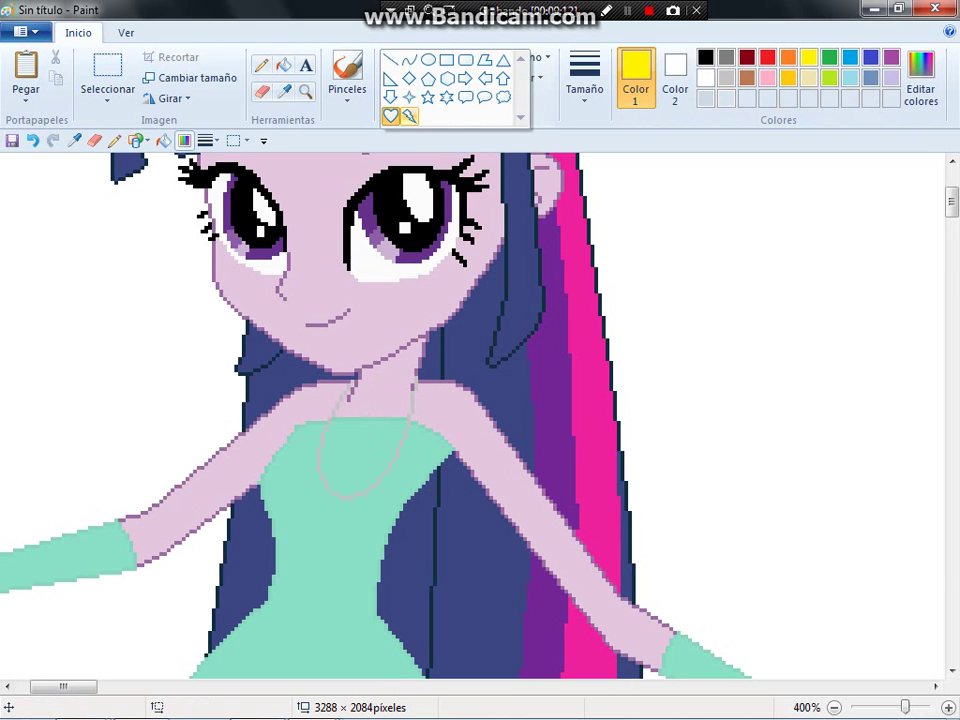
click(426, 96)
click(675, 75)
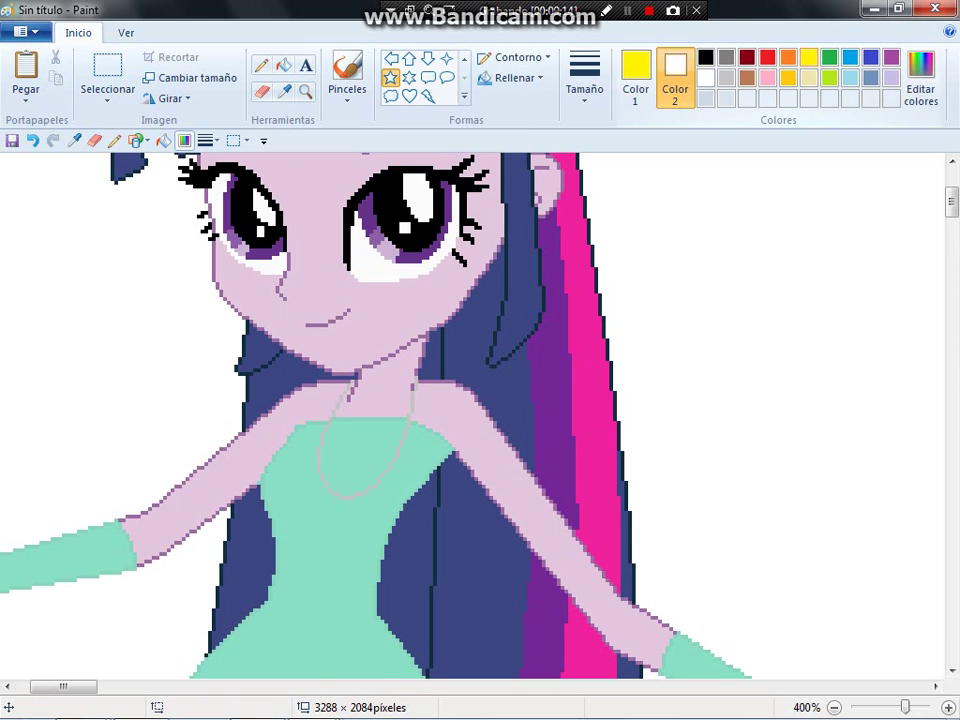
click(808, 57)
click(510, 78)
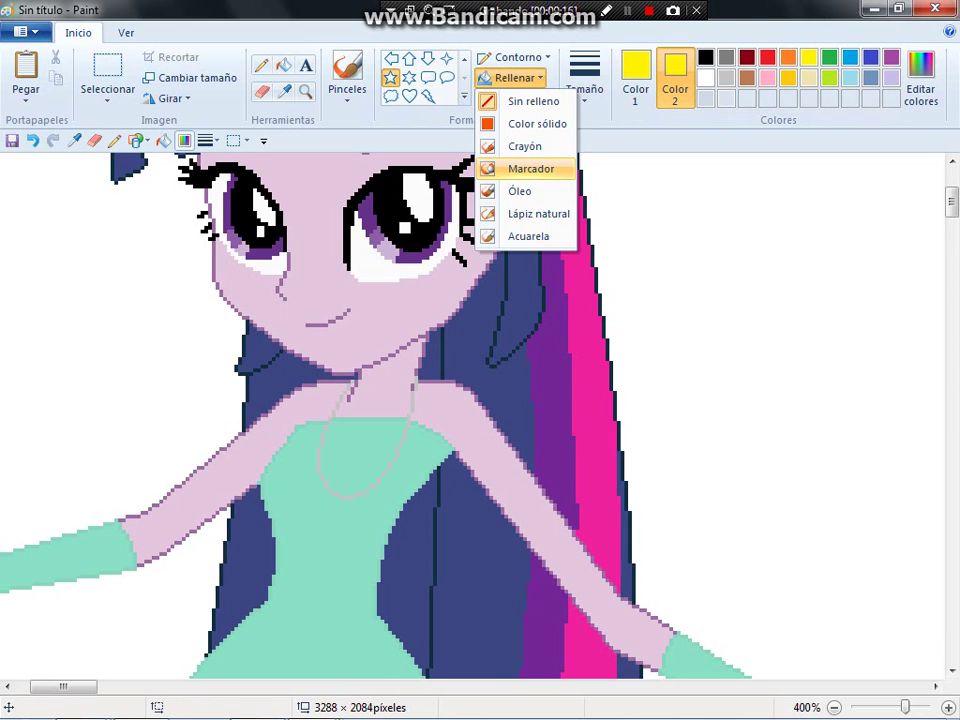
click(530, 168)
drag(316, 470, 384, 542)
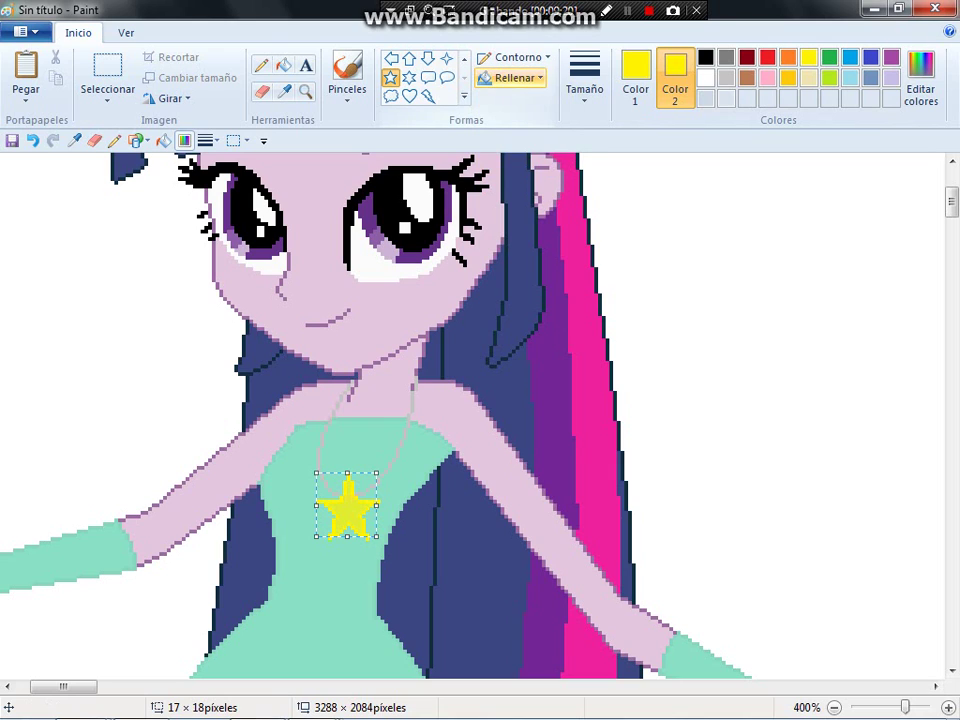
- Change the star's fill to solid colour and move it up onto the necklace chain, then reset Color 2 to white
click(510, 78)
click(527, 122)
drag(346, 516, 350, 488)
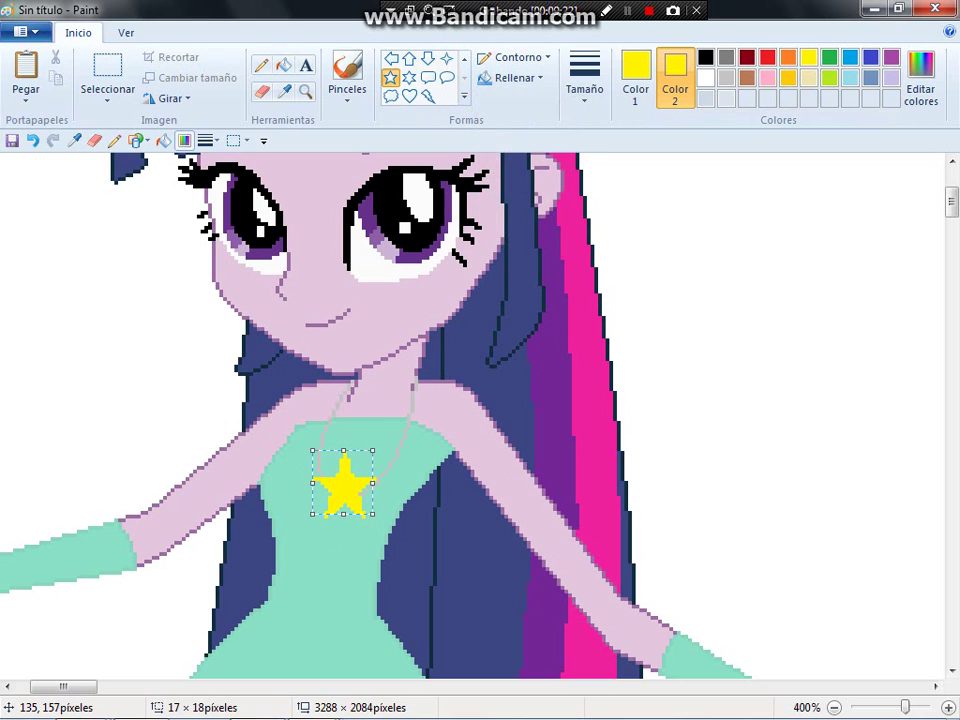
click(454, 312)
click(706, 78)
click(636, 78)
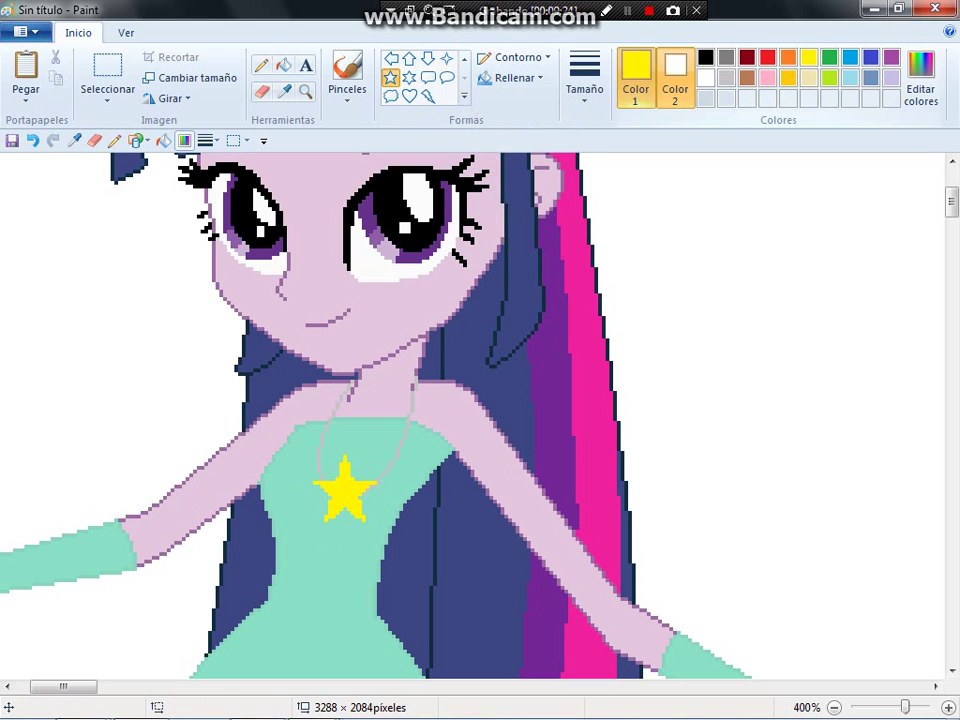
- Crop the image to the area of about 308 × 555 px around the full character, excluding the reference dress photo
scroll(480, 410, up, 3)
scroll(480, 410, down, 3)
drag(167, 686, 154, 686)
click(107, 75)
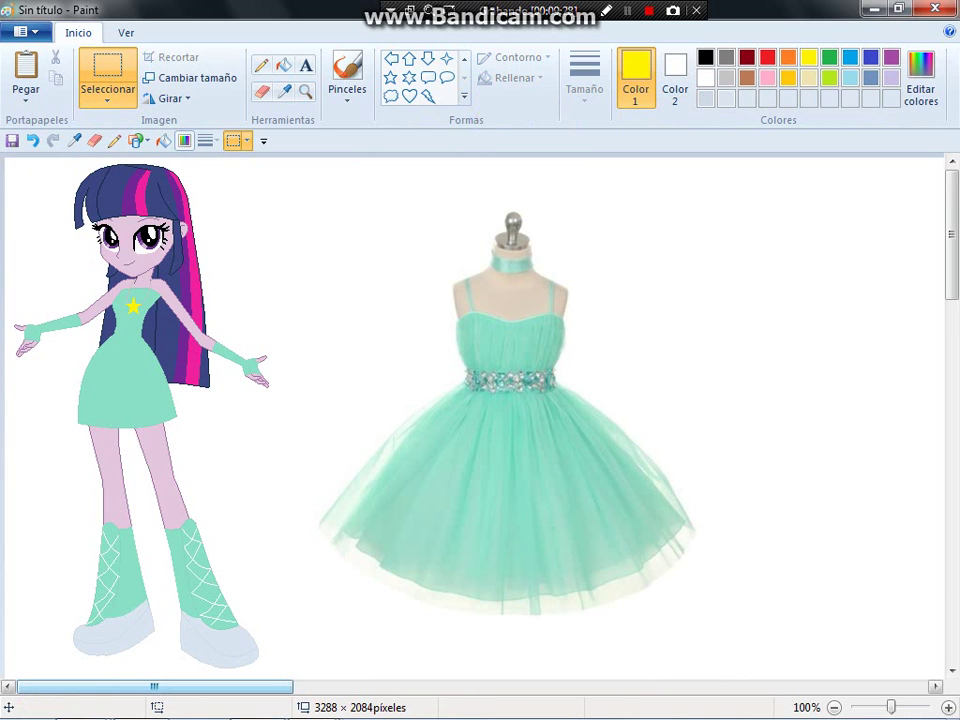
drag(293, 677, 52, 241)
right_click(52, 266)
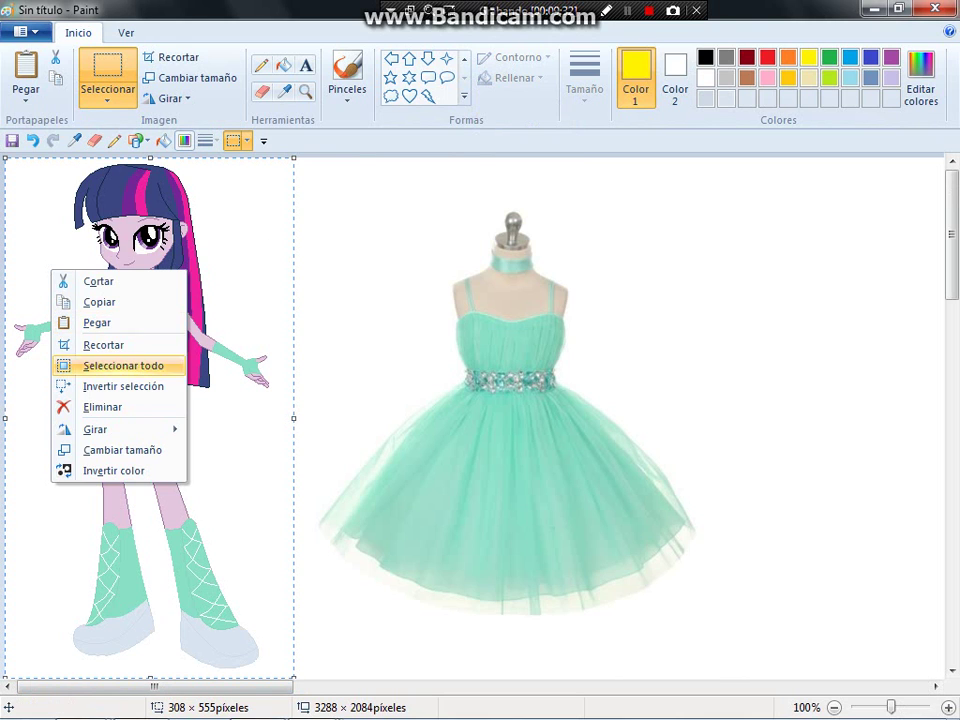
click(96, 343)
- Handwrite "Fan of the" in red with the Pencil on the white space beside the character's hair
key(ctrl+Page_Up)
key(ctrl+Page_Up)
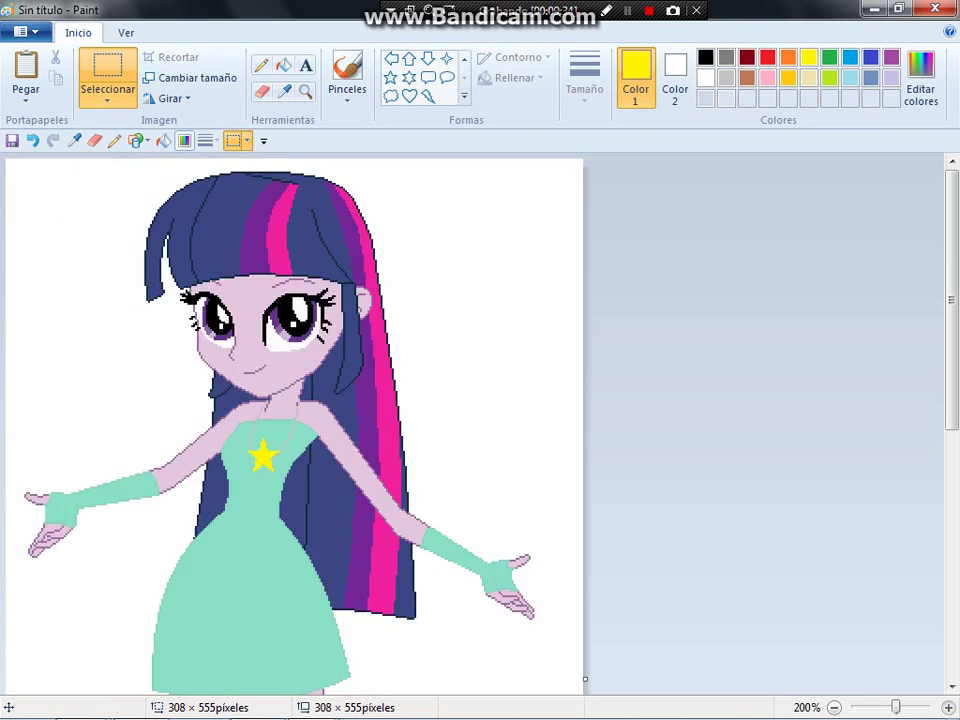
click(767, 57)
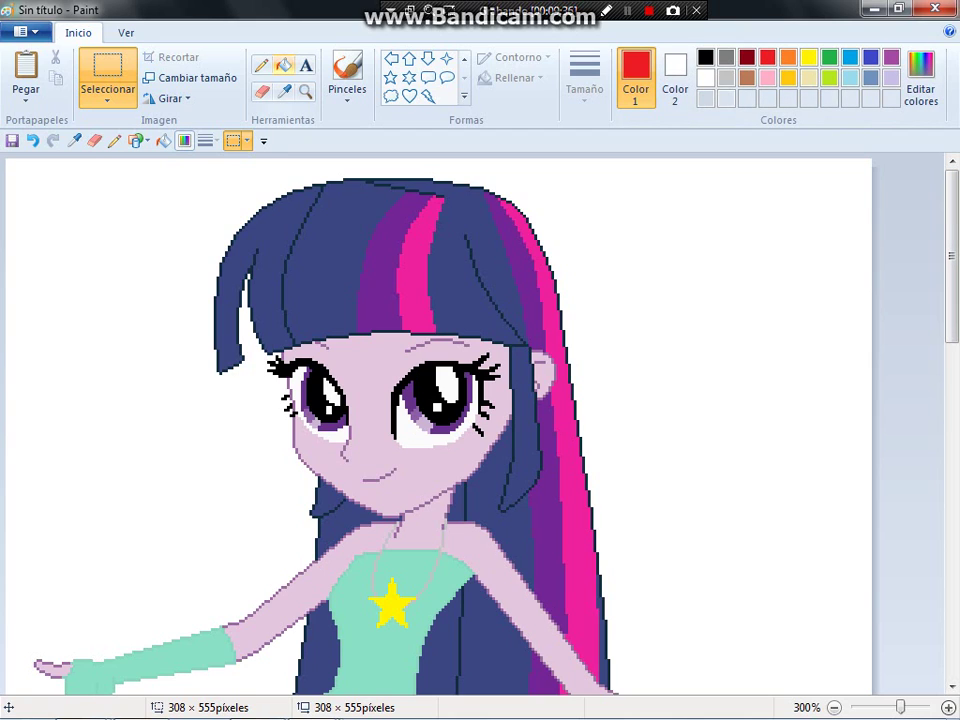
click(261, 65)
drag(612, 184, 633, 270)
drag(600, 226, 683, 235)
drag(733, 238, 741, 240)
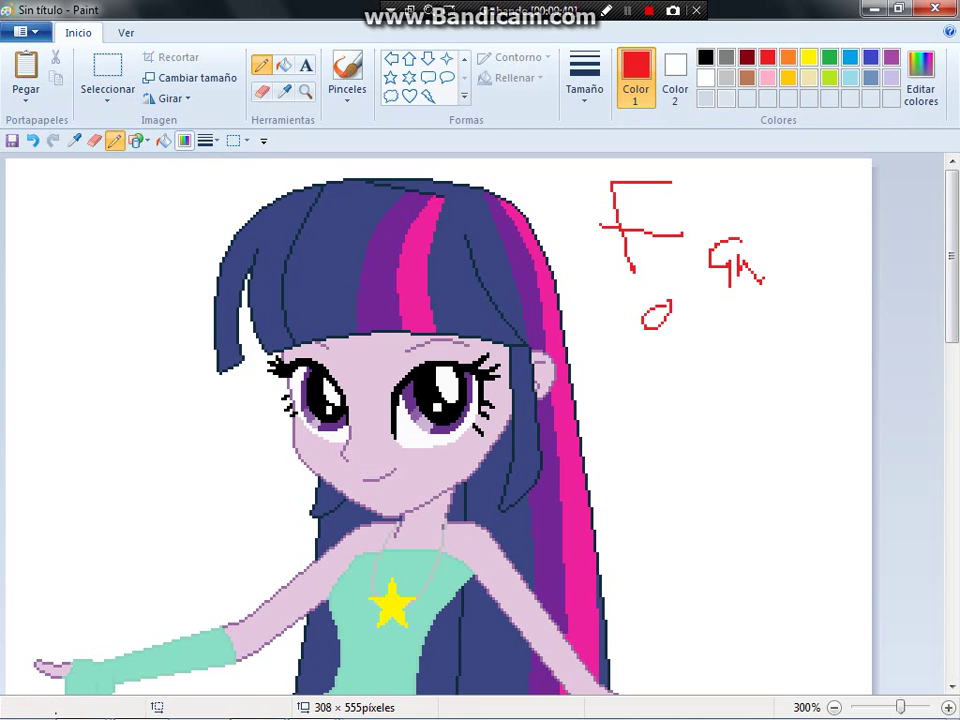
drag(735, 293, 699, 334)
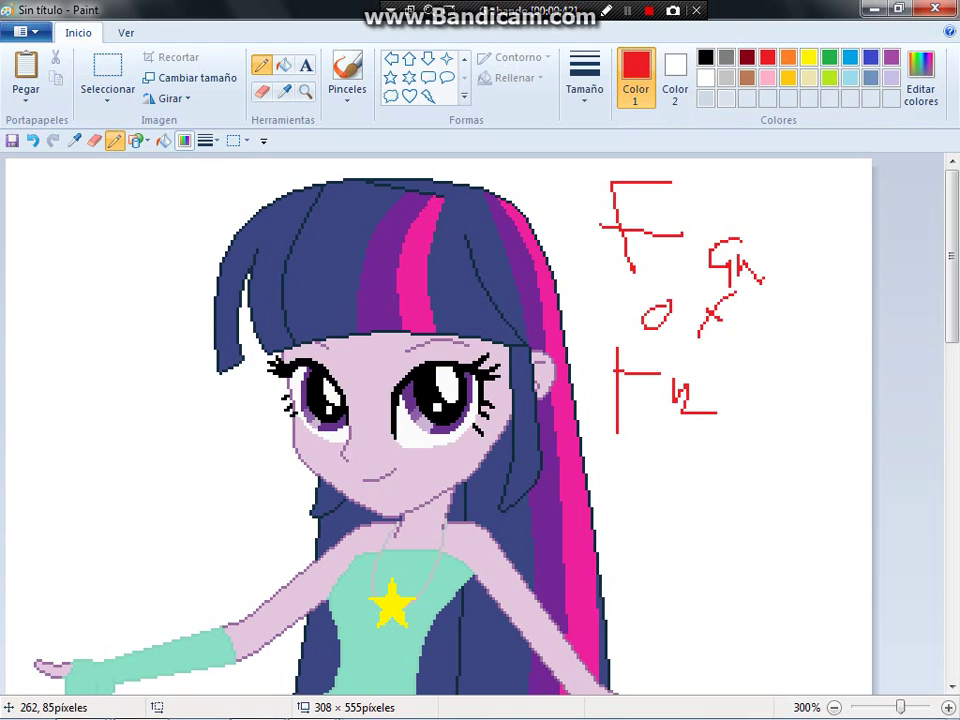
- Handwrite "creepy pasta" in red beneath the existing words beside the character
drag(630, 458, 657, 519)
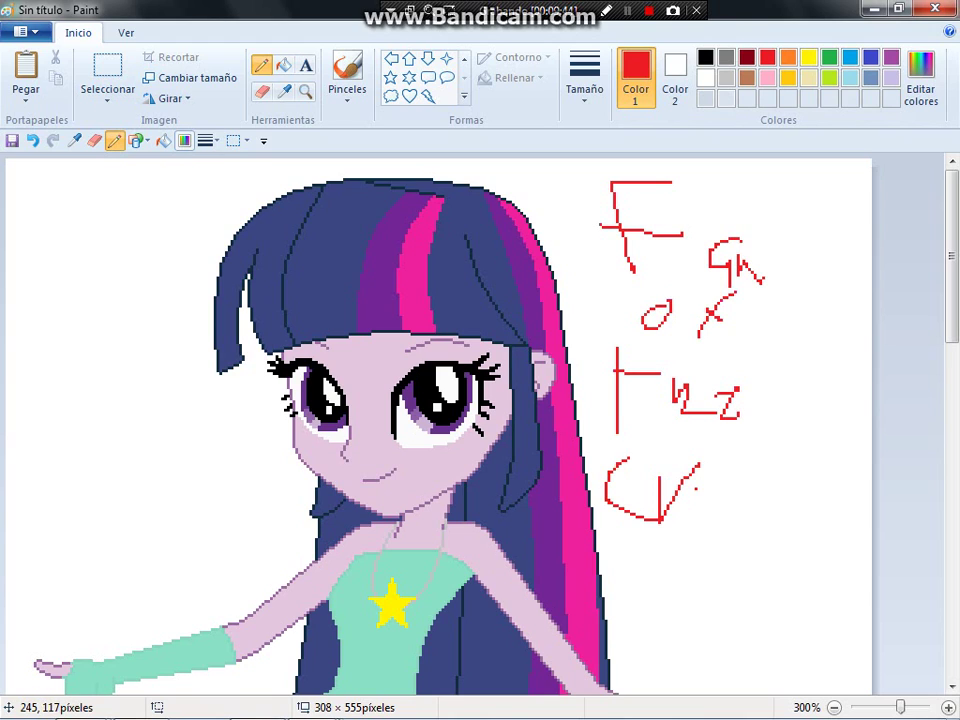
drag(712, 490, 745, 484)
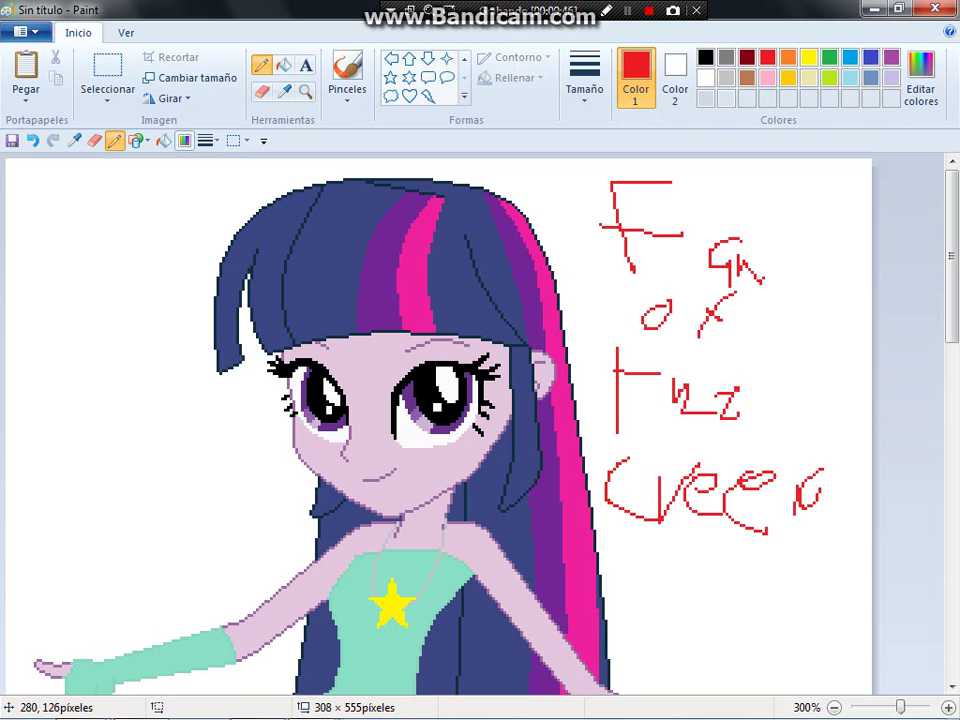
drag(675, 565, 638, 633)
mouse_move(733, 580)
mouse_down()
mouse_move(708, 633)
mouse_move(757, 610)
mouse_move(808, 611)
mouse_up()
drag(775, 585, 778, 640)
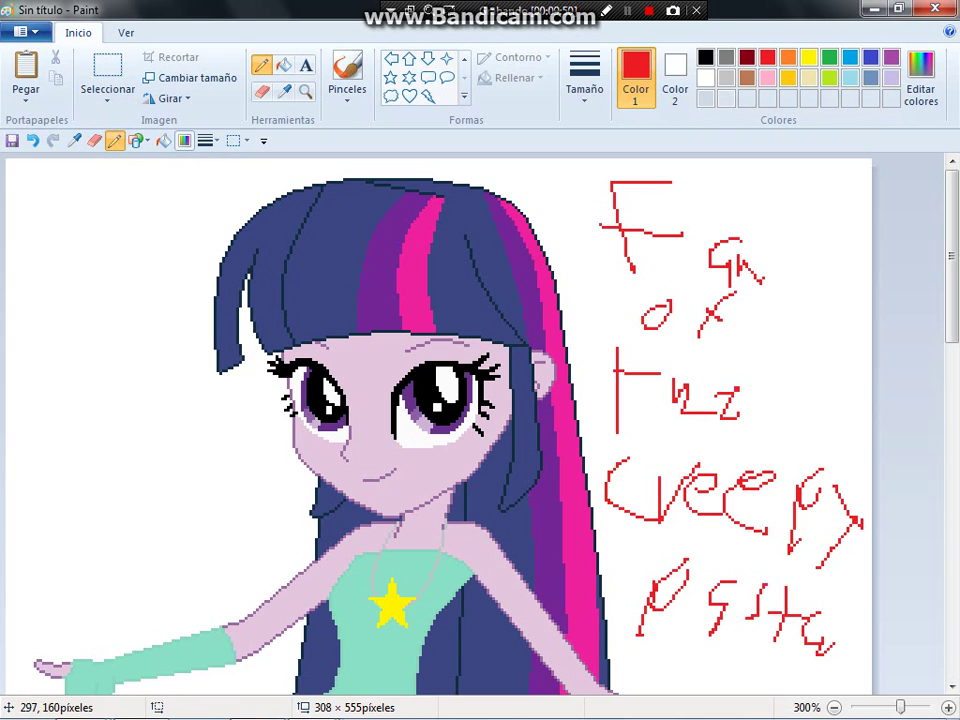
scroll(438, 424, down, 3)
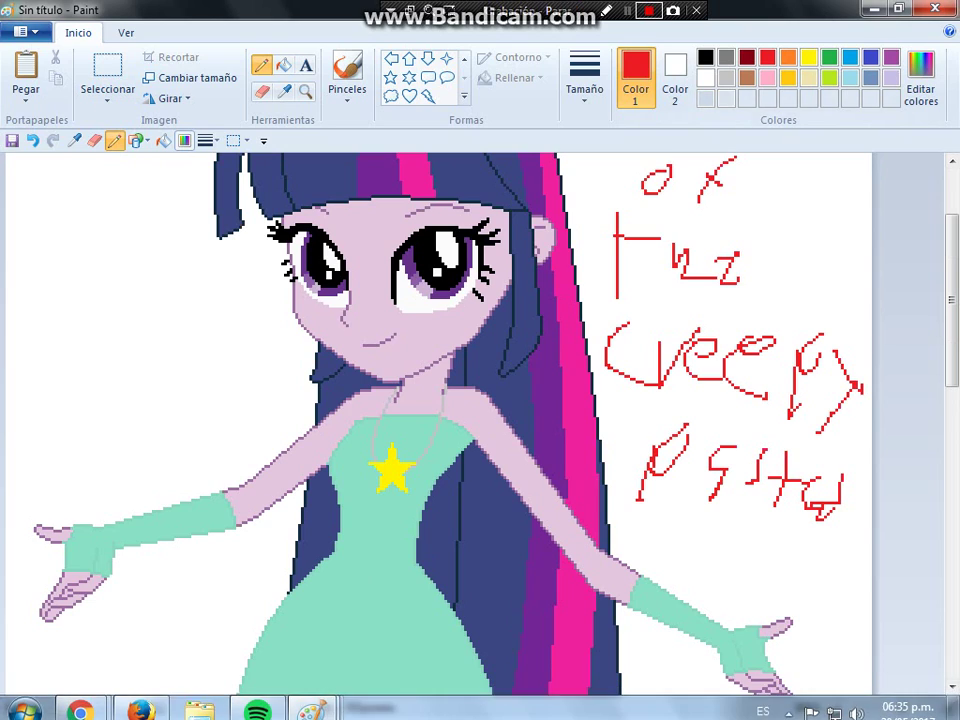